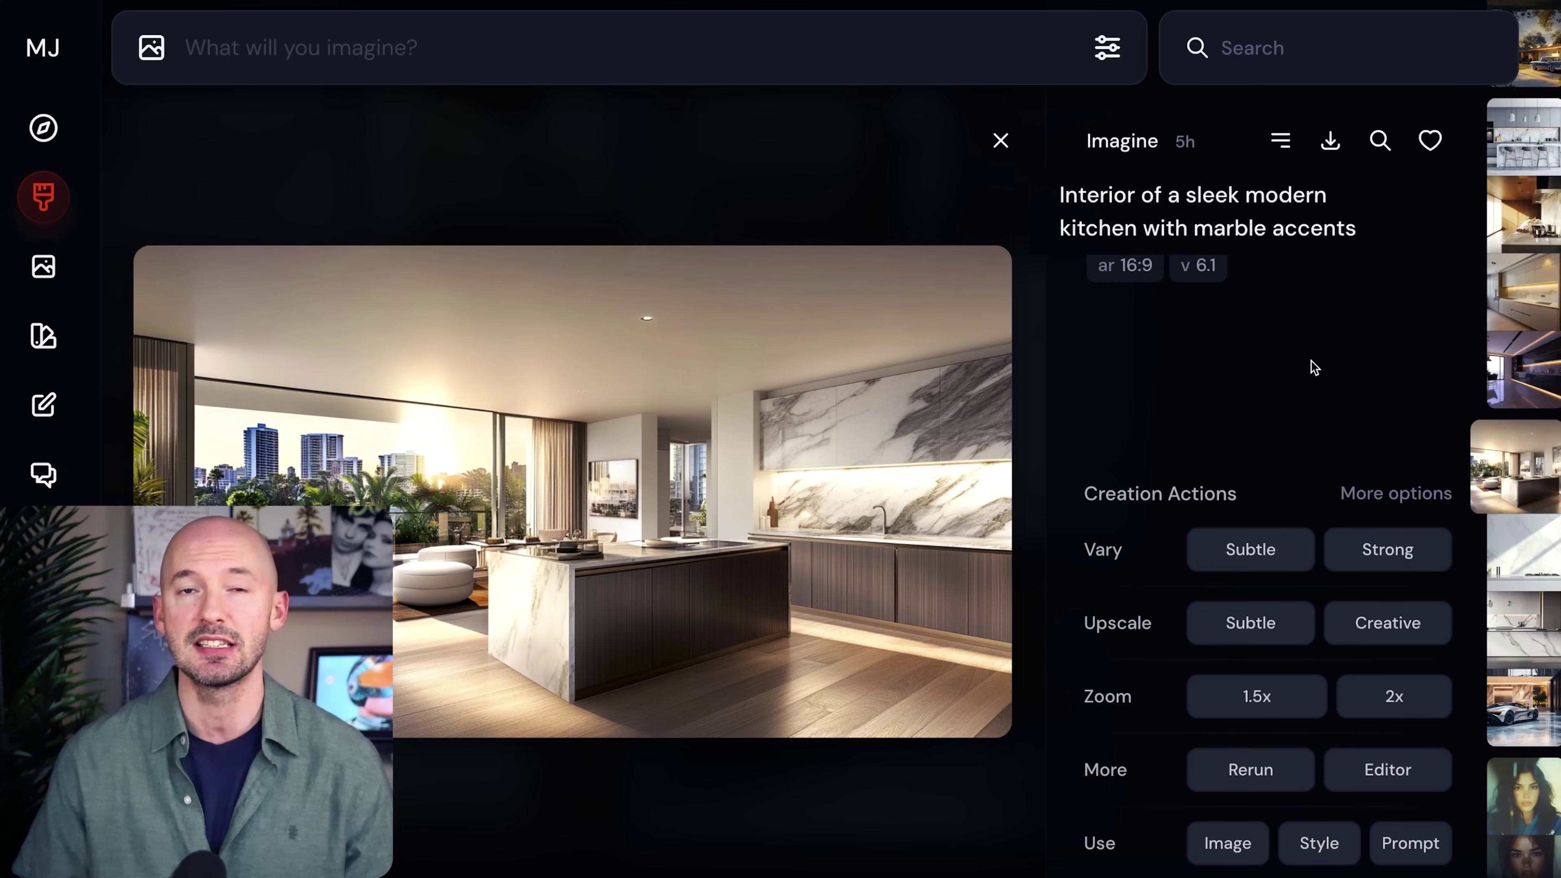
# Open the 'sleek modern kitchen with marble accents' image to see its prompt and actions.
pyautogui.click(1409, 782)
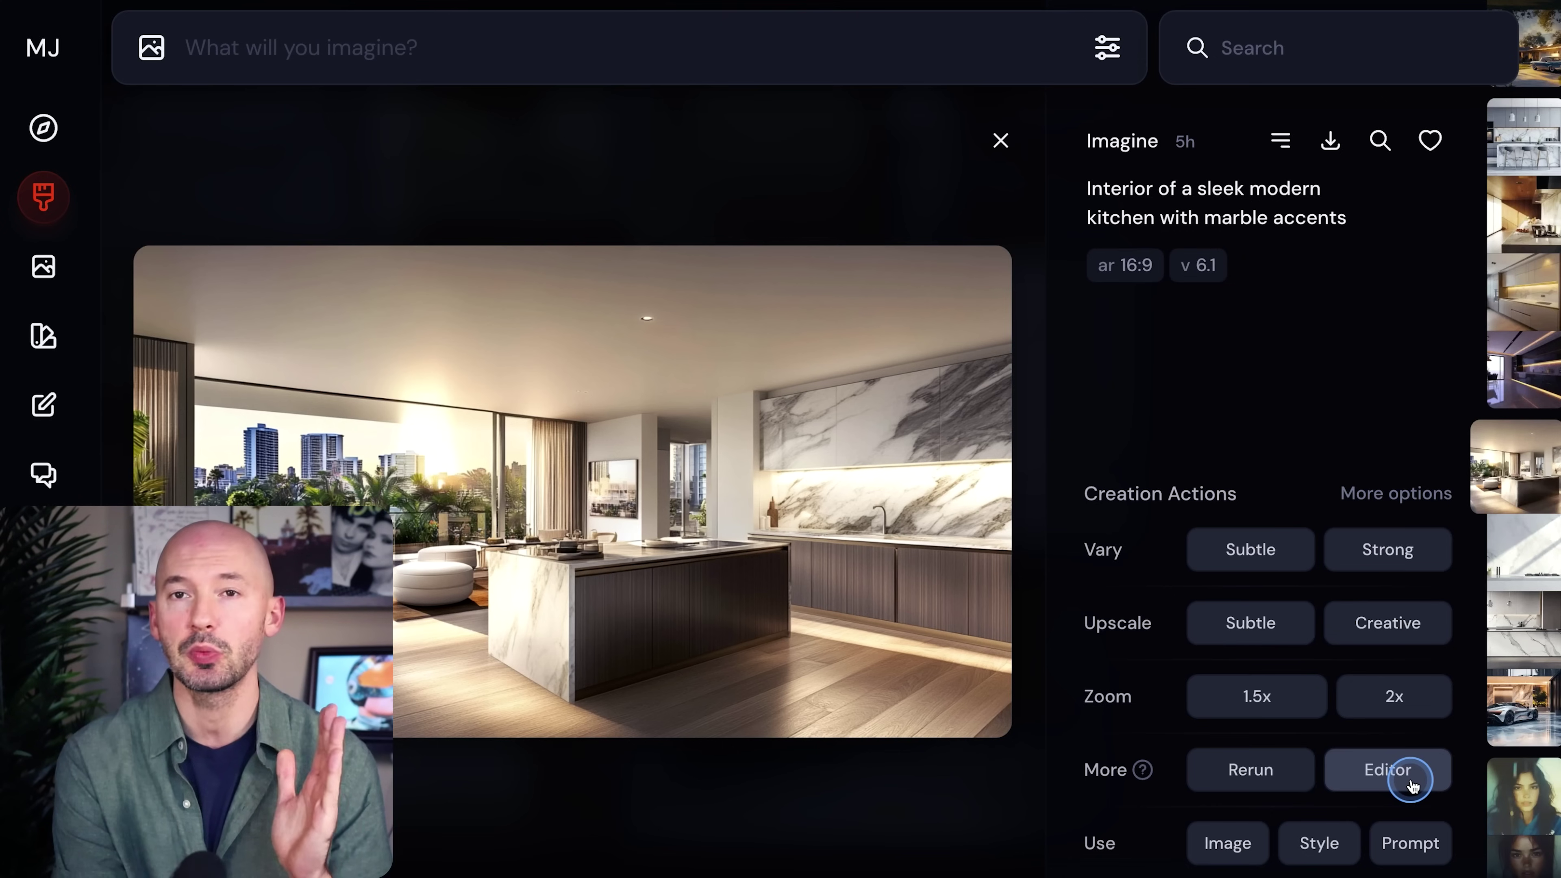
# Open the kitchen in the full editor's Retexture mode and select its prompt for the decrepit-kitchen rewrite.
pyautogui.click(1410, 782)
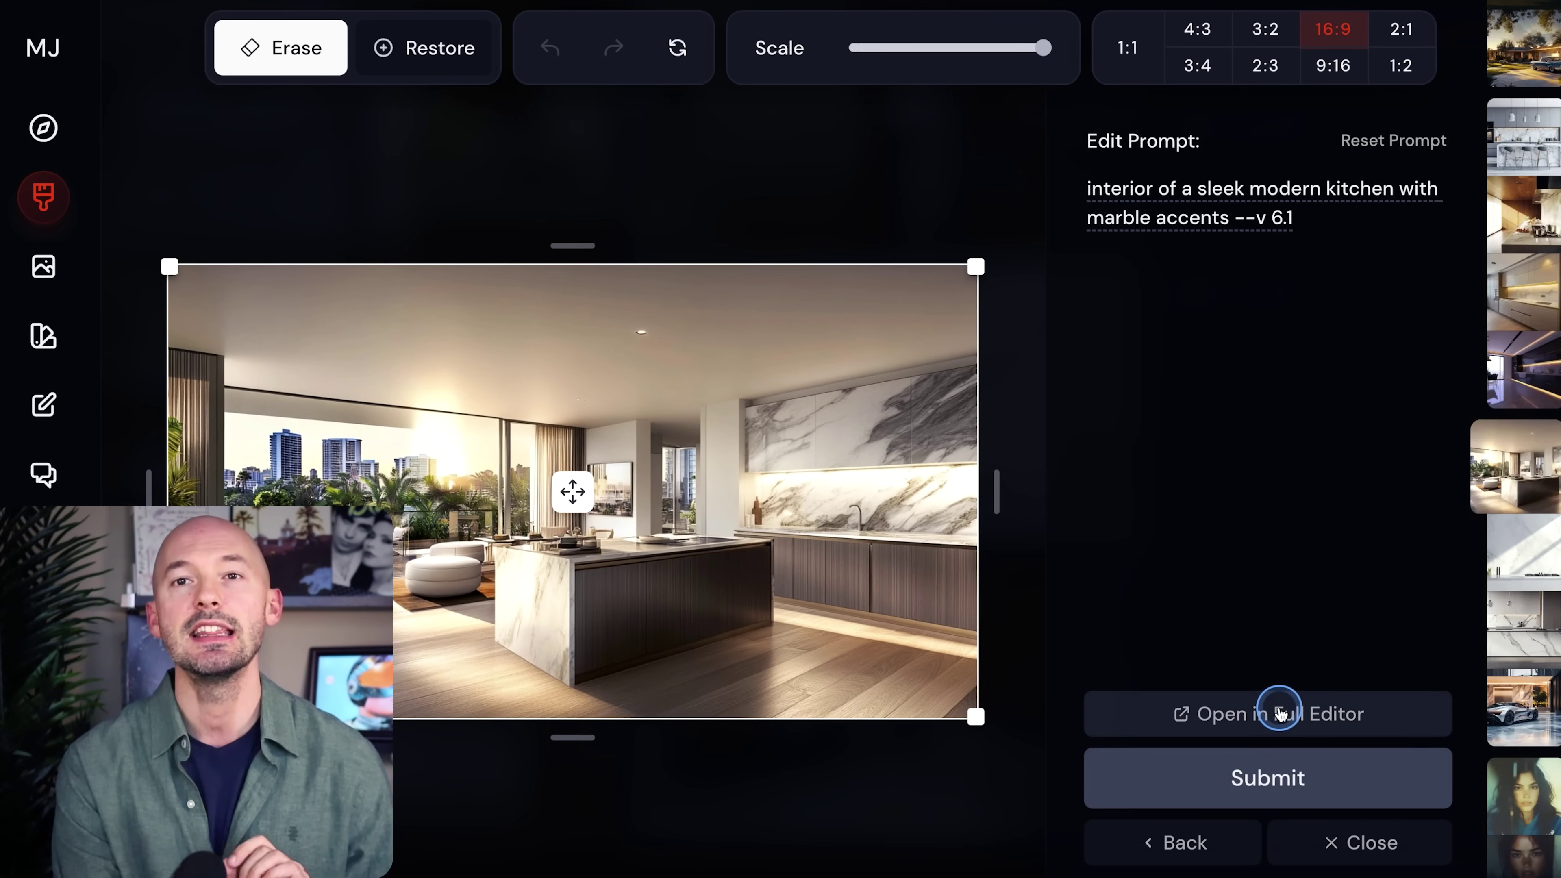
pyautogui.click(1277, 715)
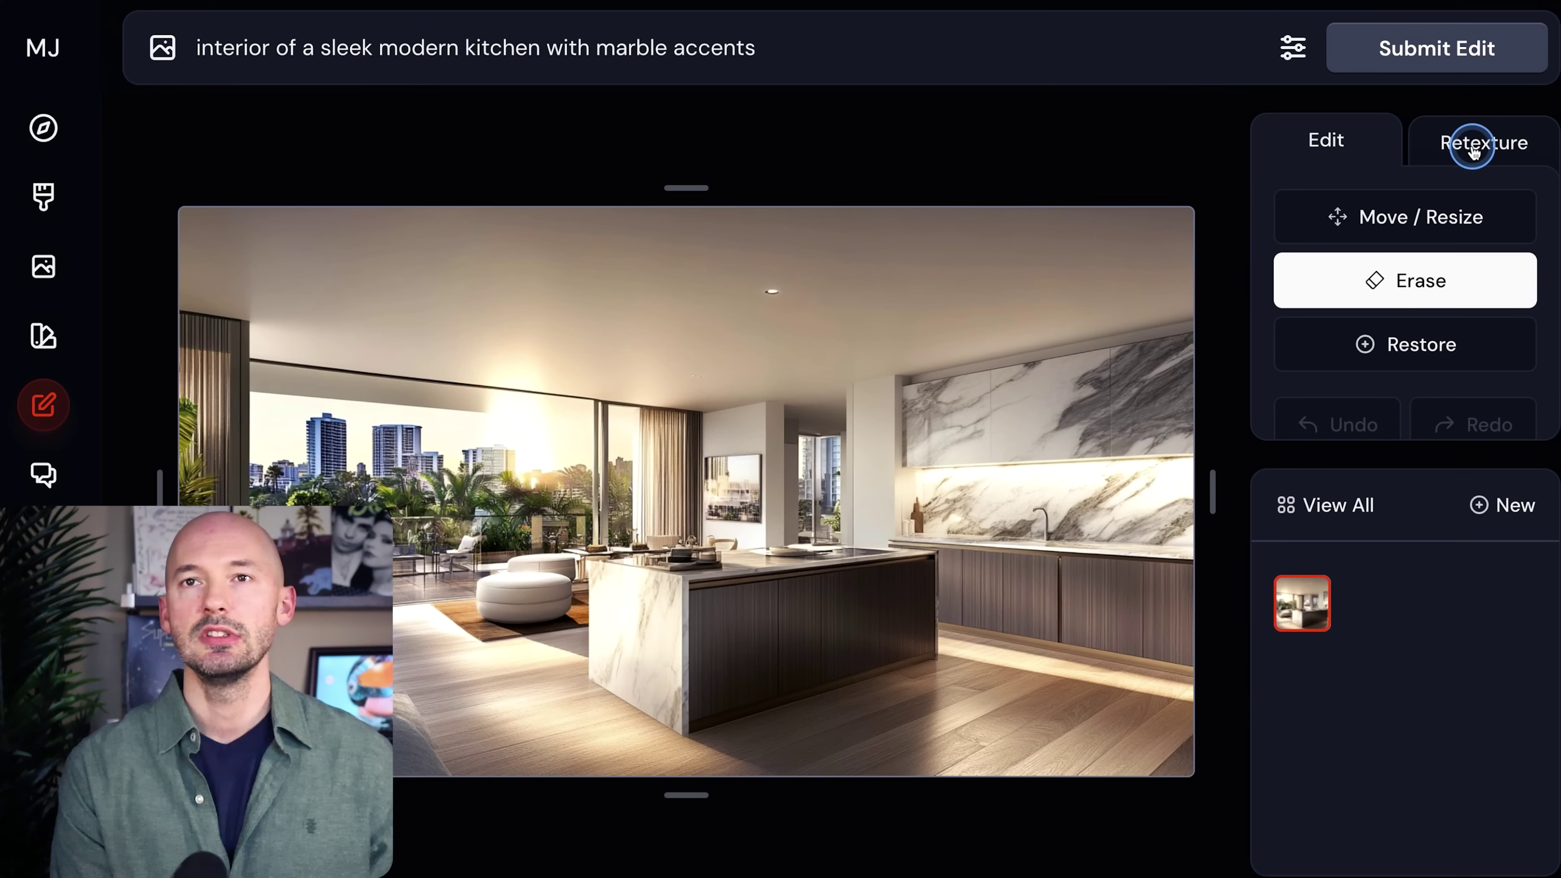
pyautogui.click(1476, 151)
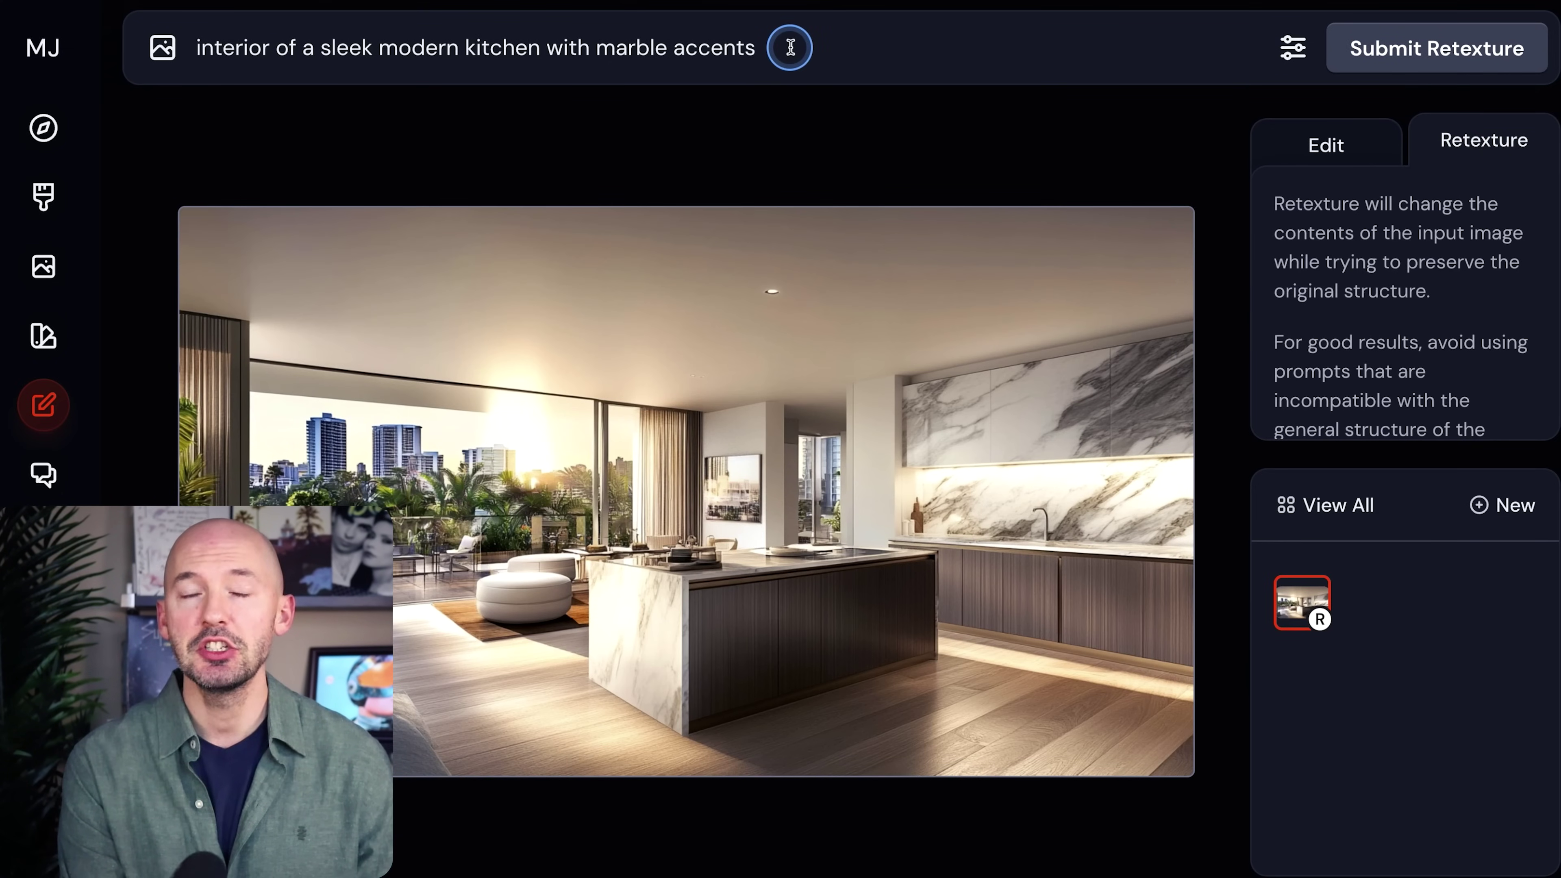
pyautogui.moveTo(790, 47); pyautogui.dragTo(3, 54)
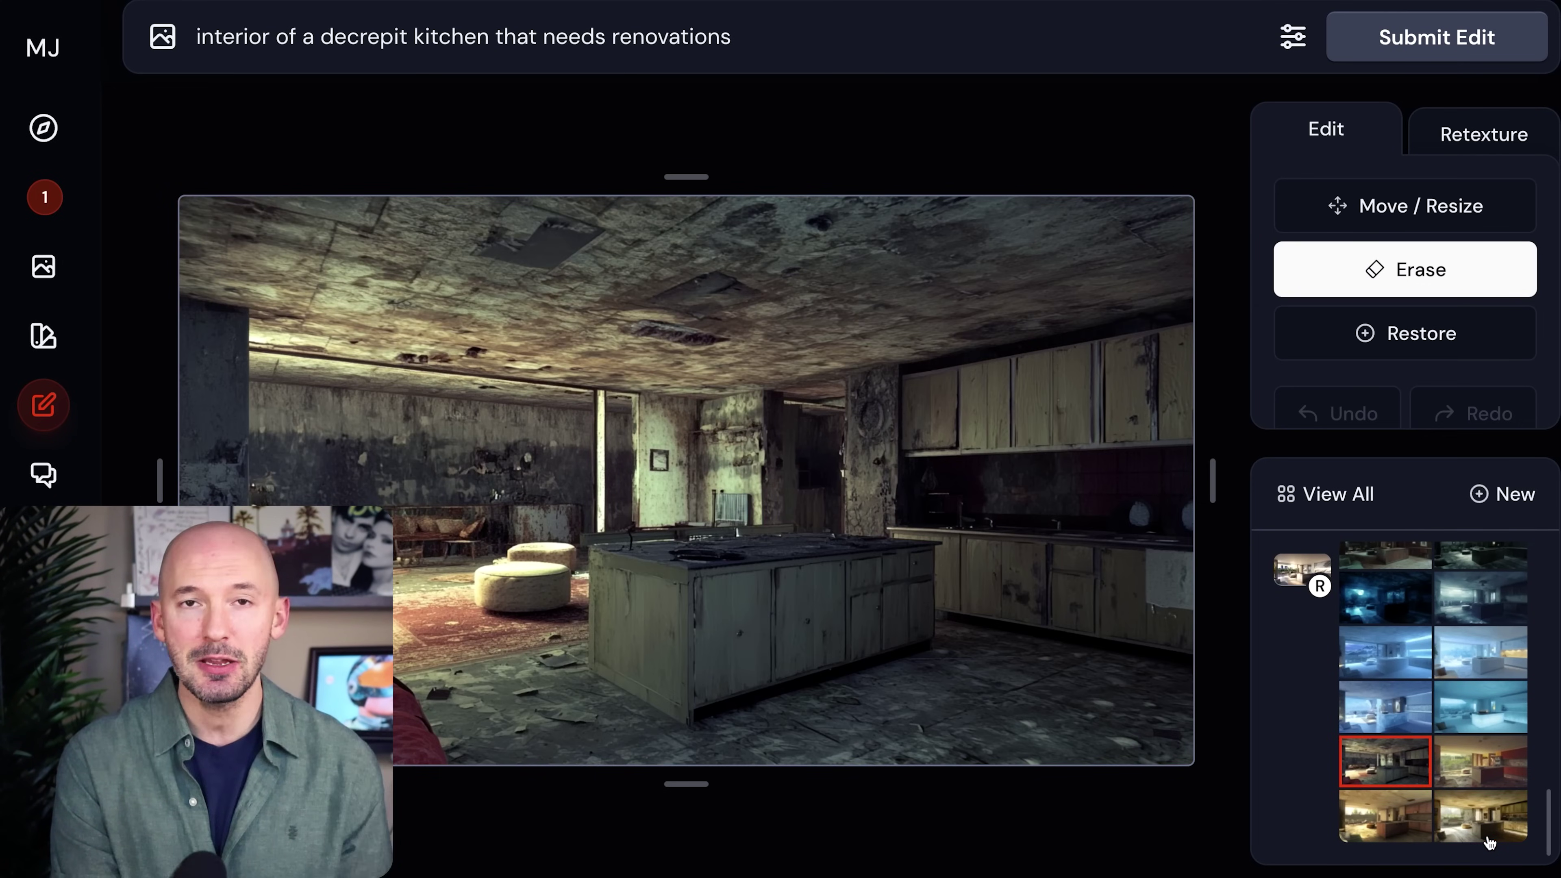
# Browse the retexture results (ice igloo, futuristic space station, haunted mansion) to find the space station.
pyautogui.press('Right')
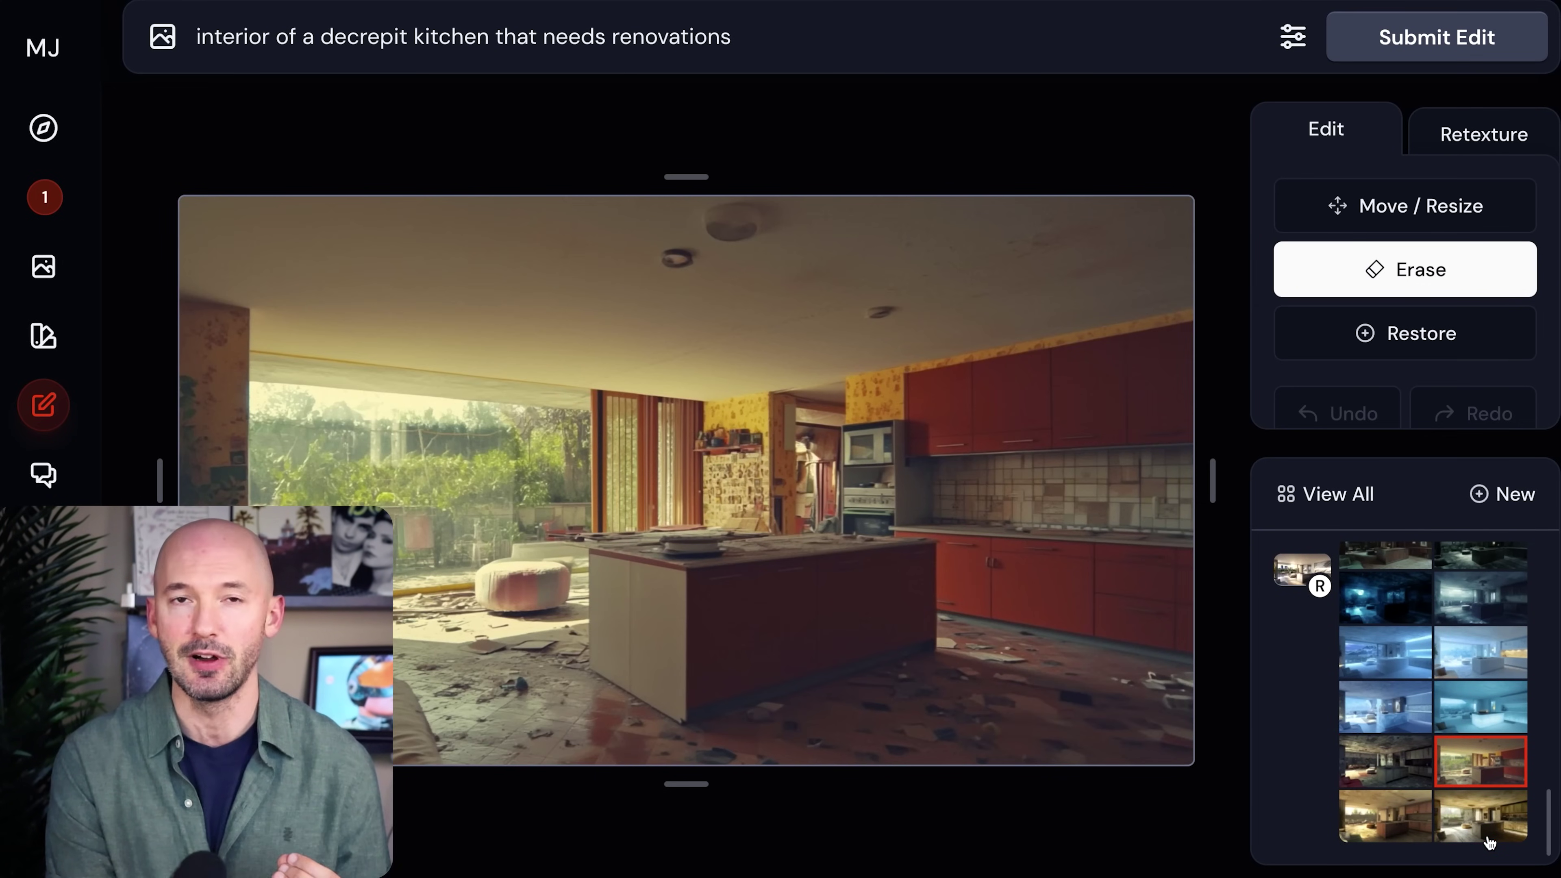
pyautogui.press('Up')
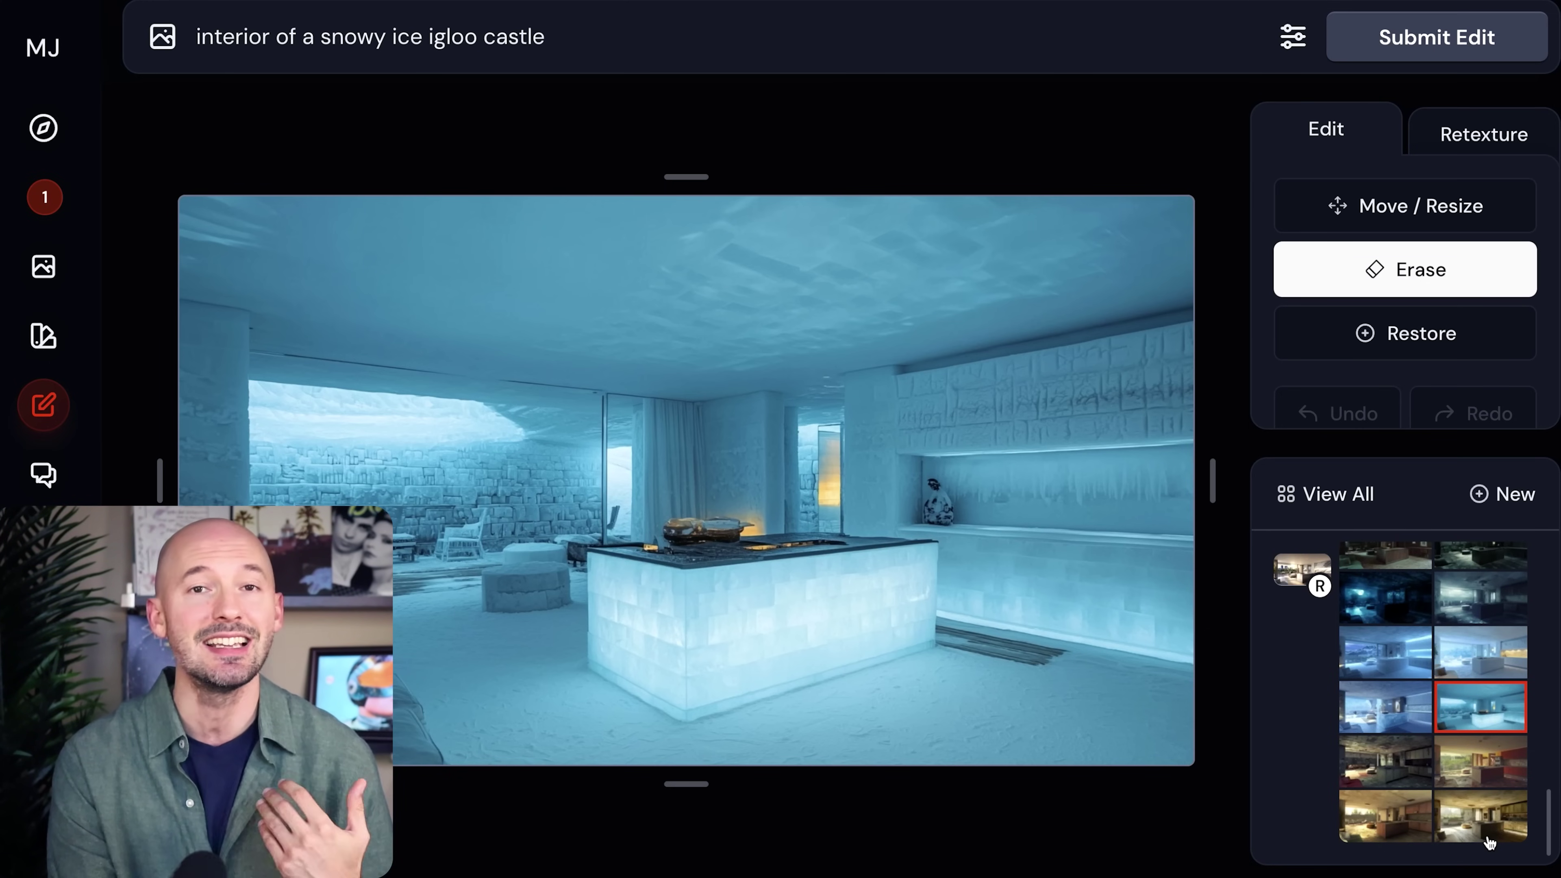
pyautogui.press('Up')
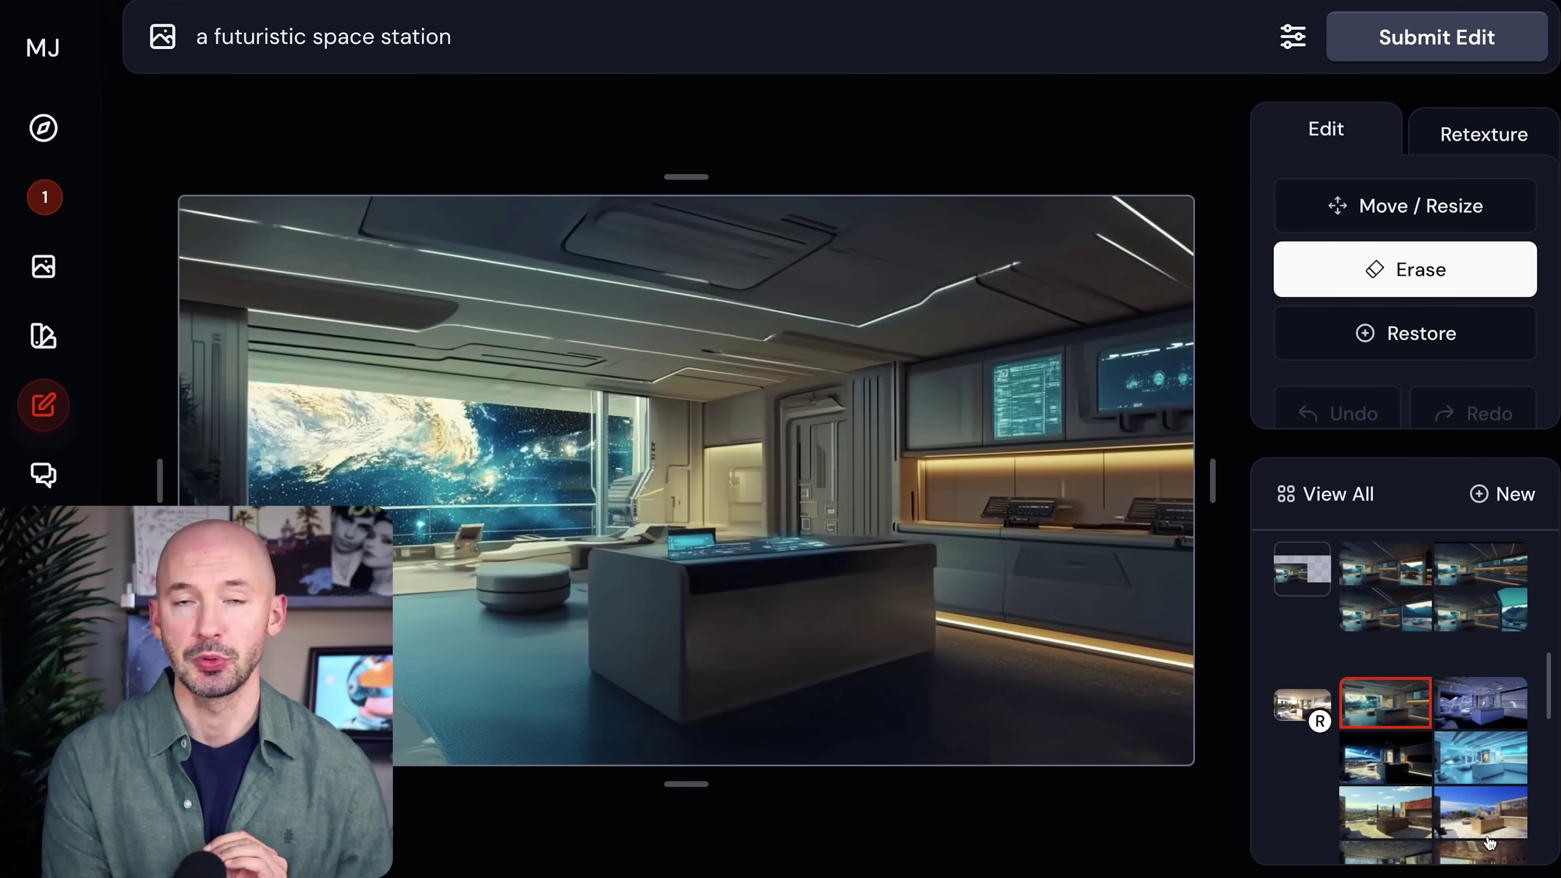
pyautogui.press('Down')
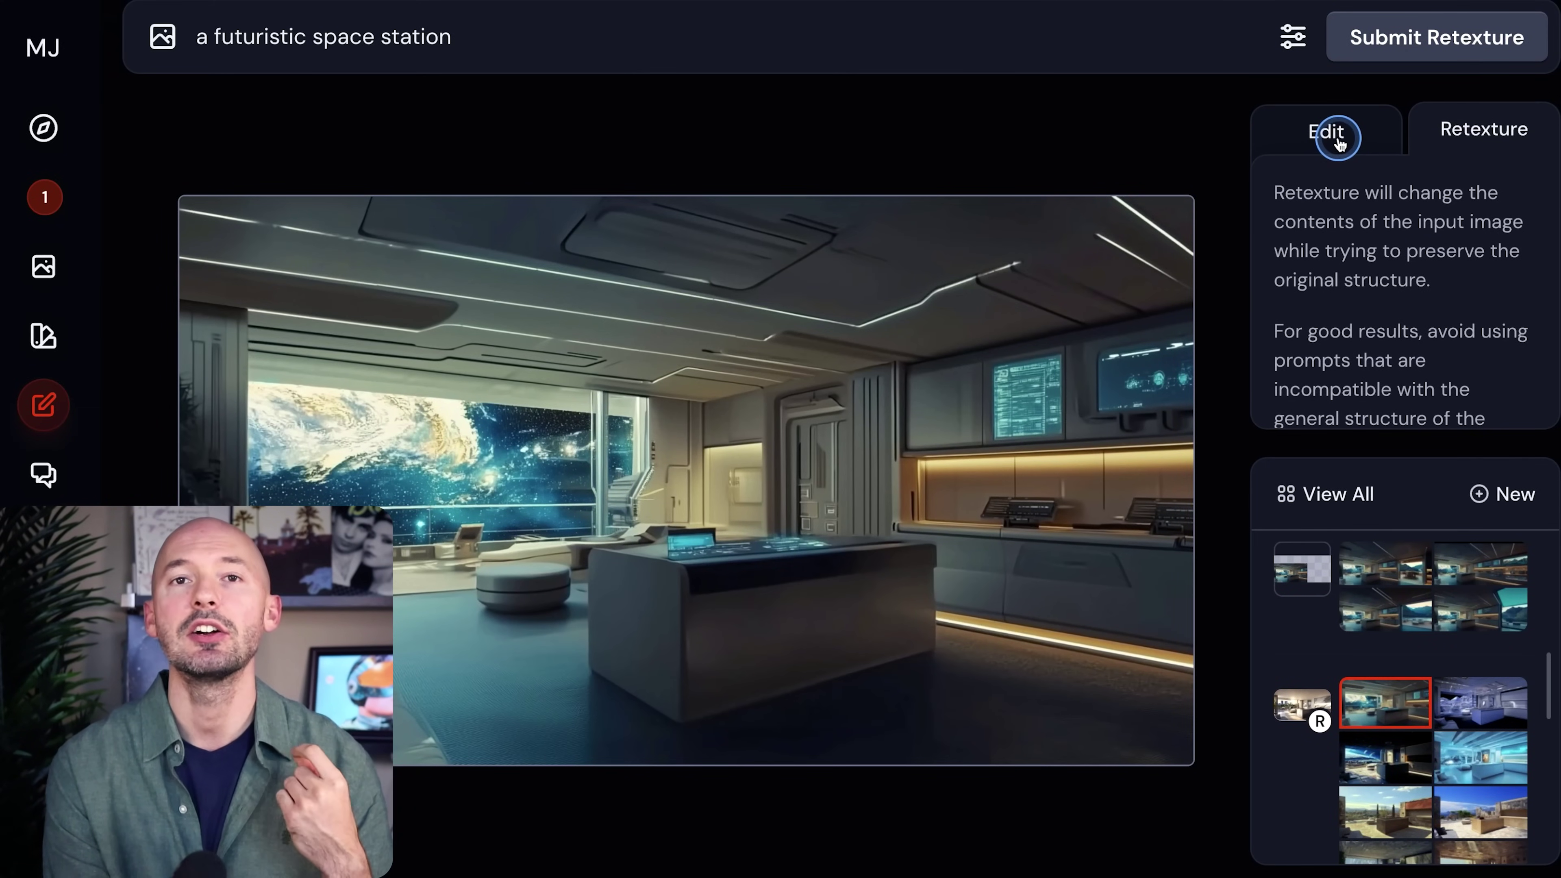
# With Move / Resize, shrink the space station image and widen the canvas, placing the image upper right.
pyautogui.click(1338, 141)
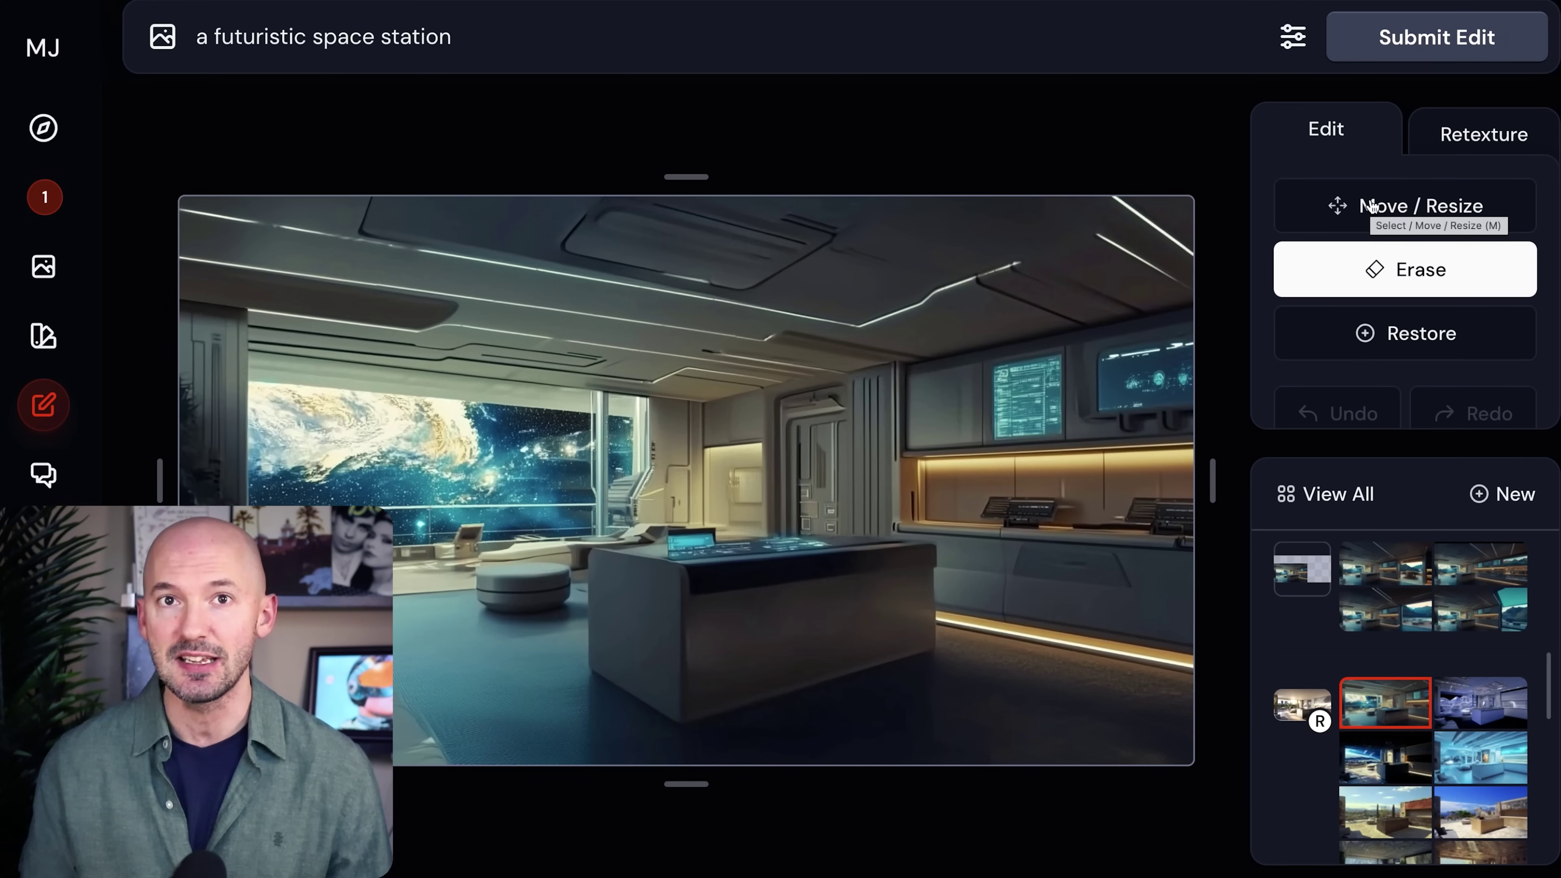
pyautogui.click(1421, 205)
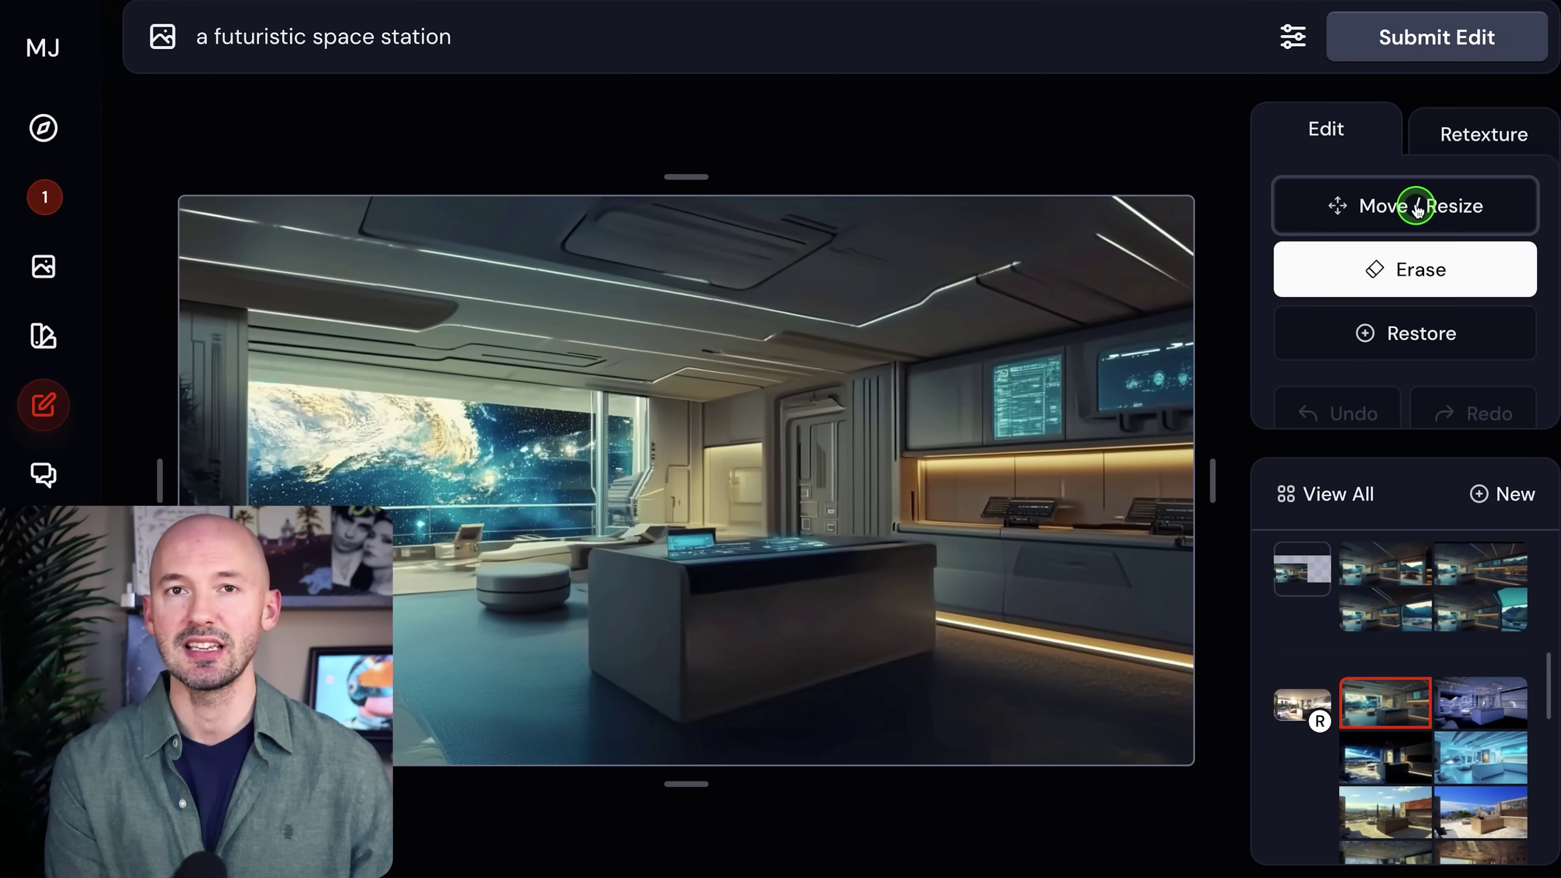
pyautogui.click(1416, 209)
pyautogui.moveTo(1193, 197); pyautogui.dragTo(808, 413)
pyautogui.moveTo(612, 550); pyautogui.dragTo(719, 422)
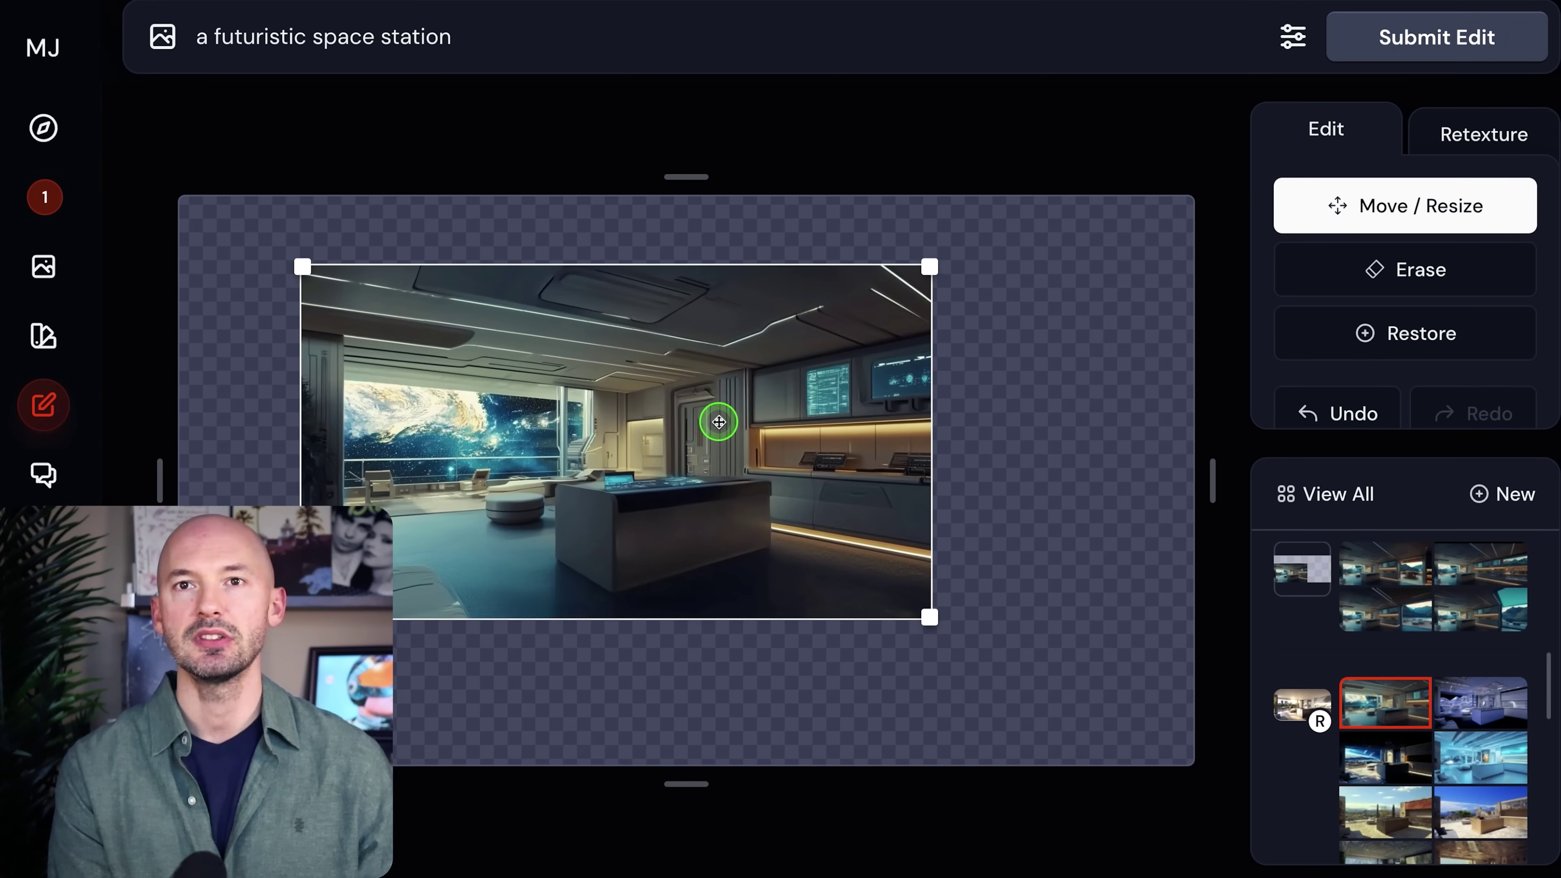
pyautogui.moveTo(1221, 495); pyautogui.dragTo(1335, 495)
pyautogui.moveTo(698, 234); pyautogui.dragTo(703, 167)
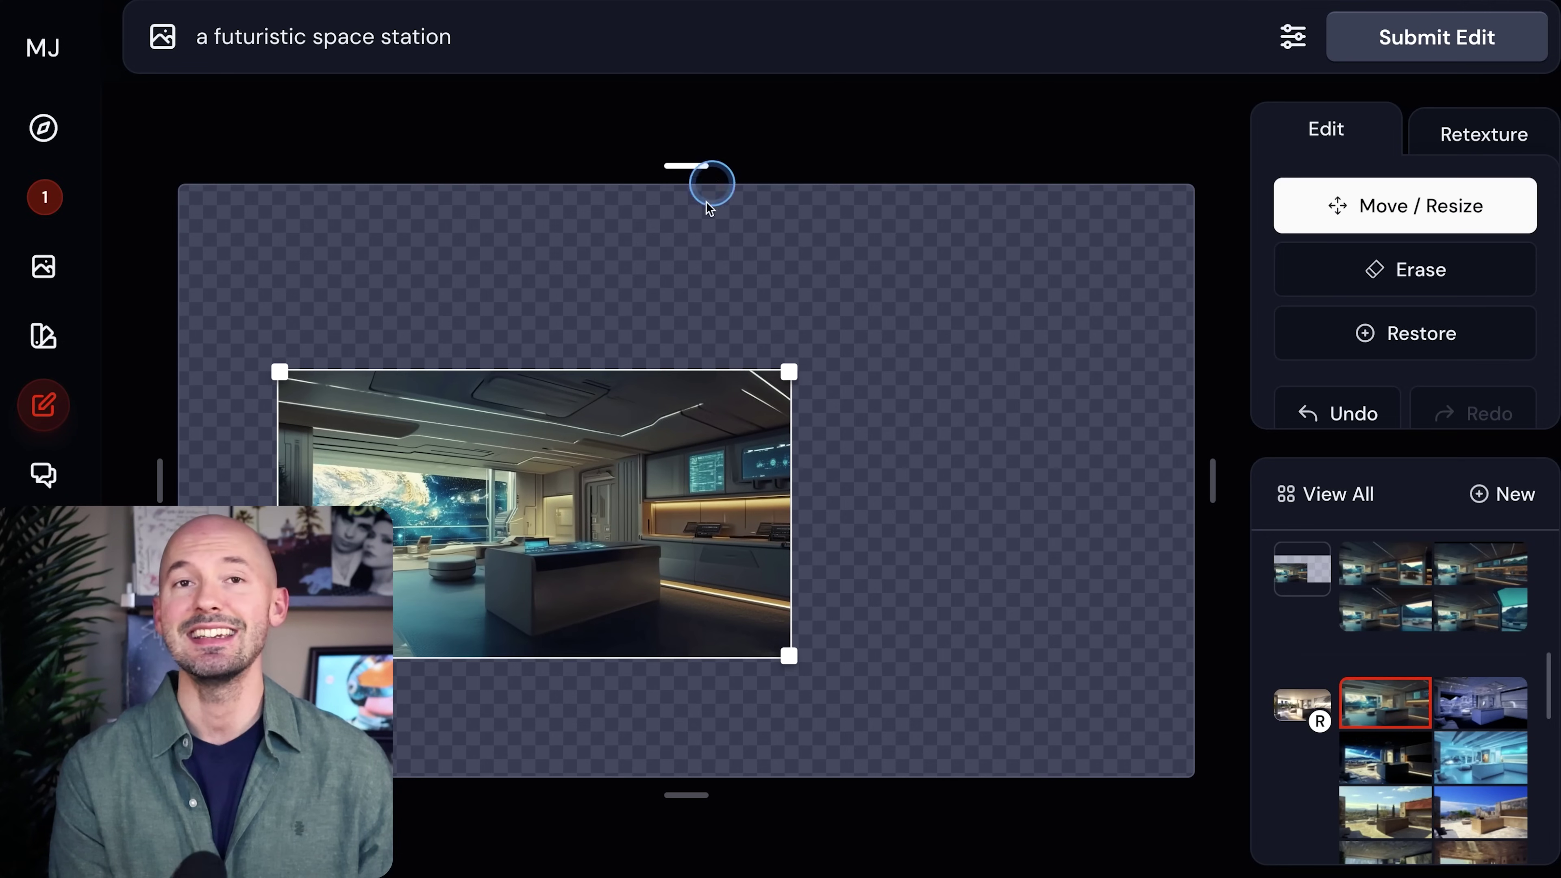
pyautogui.moveTo(617, 442); pyautogui.dragTo(579, 509)
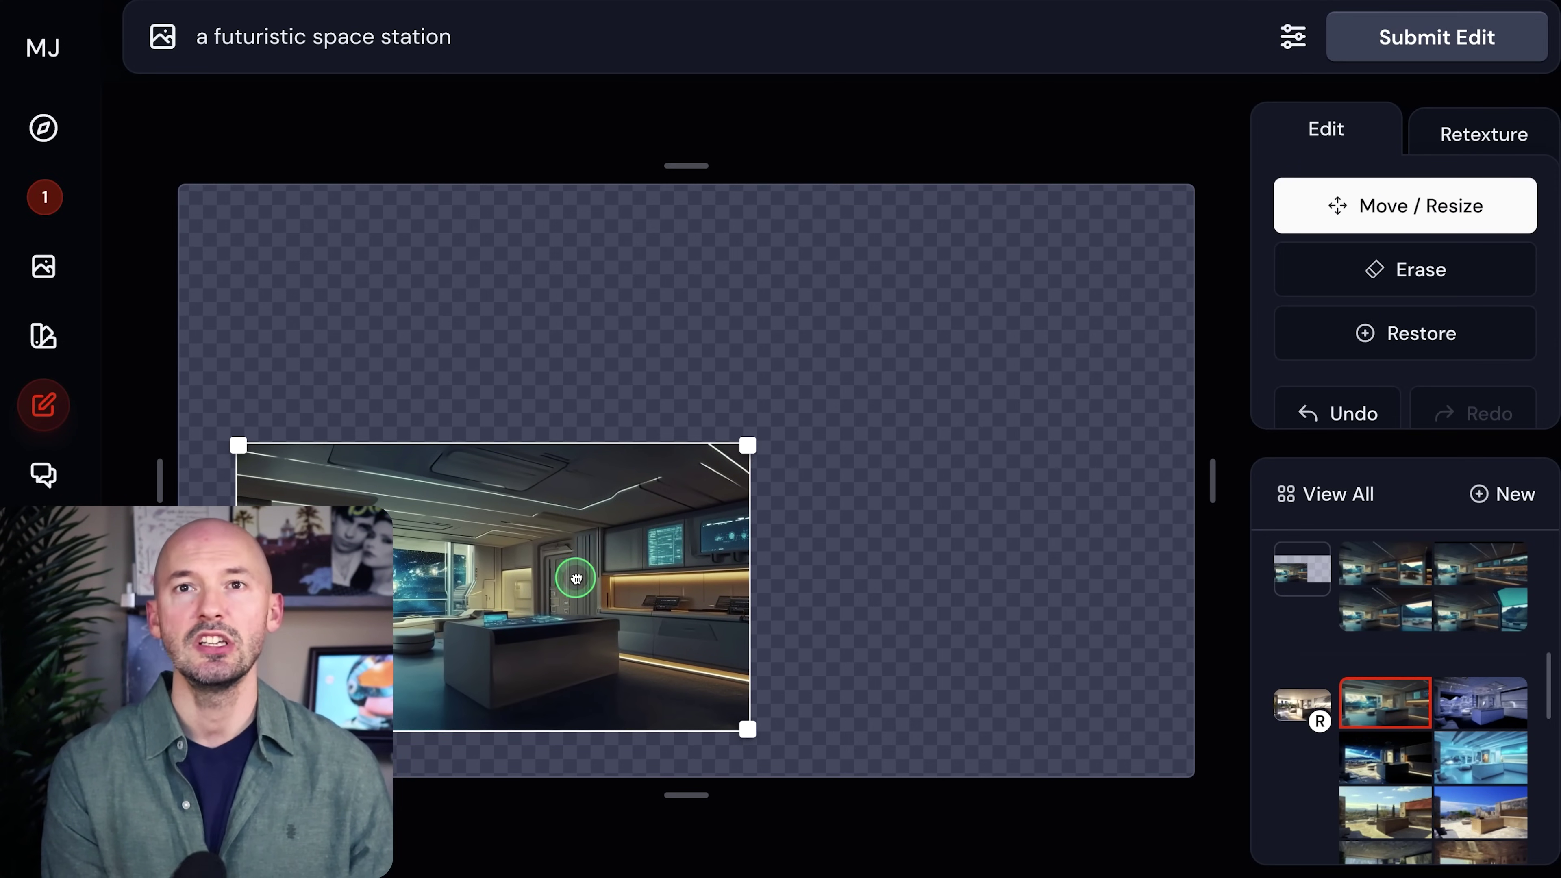
pyautogui.moveTo(576, 578)
pyautogui.mouseDown()
pyautogui.moveTo(951, 323)
pyautogui.moveTo(982, 373)
pyautogui.mouseUp()
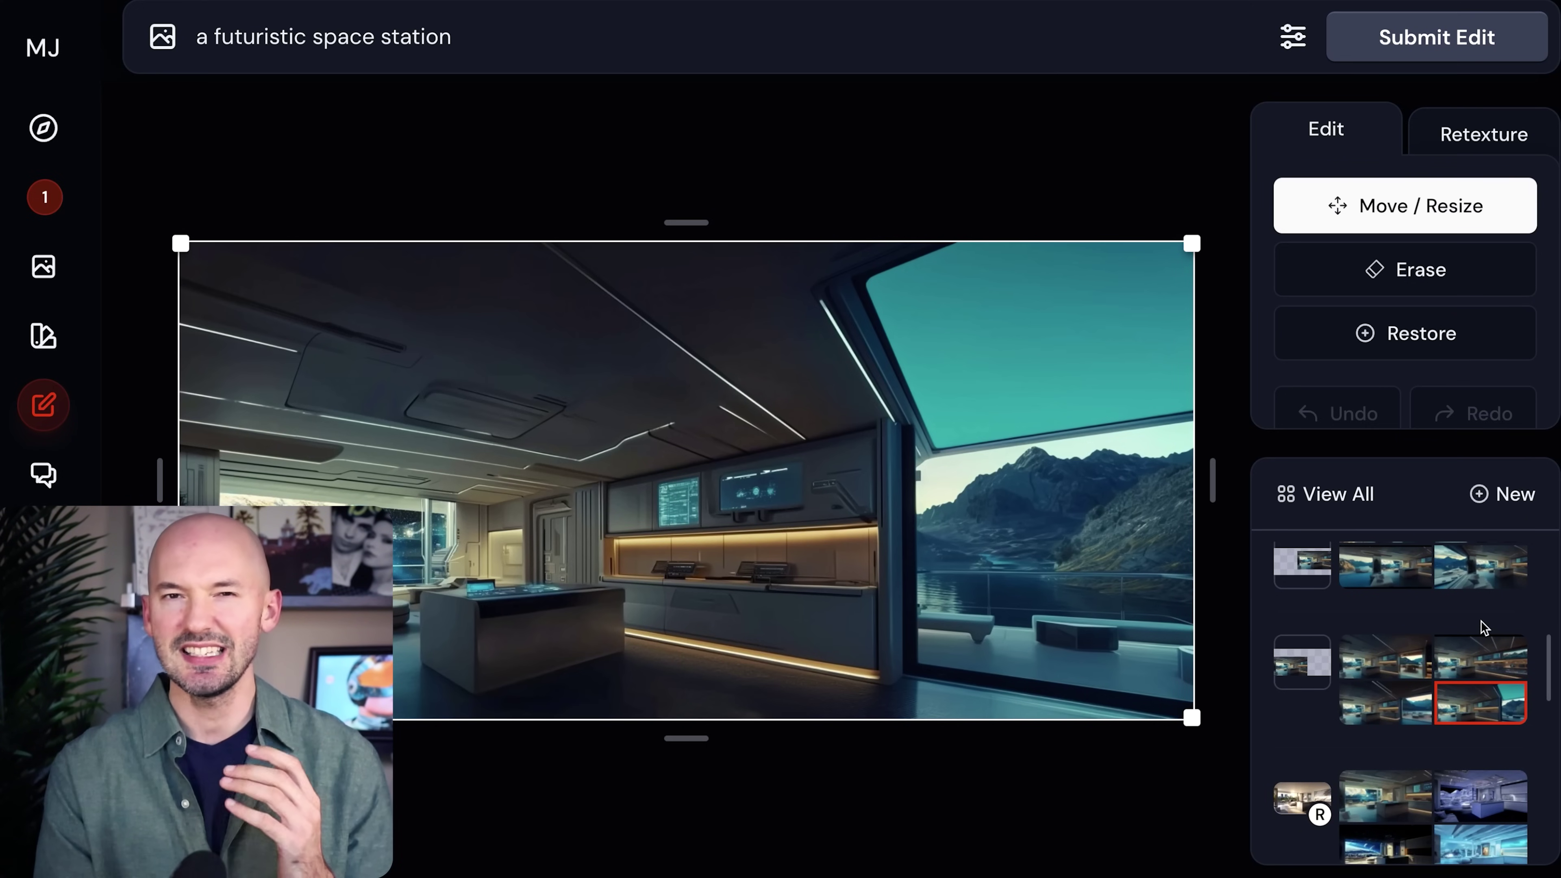
# View another extended space station result among the thumbnails.
pyautogui.click(1483, 627)
pyautogui.scroll(1, 1483, 628)
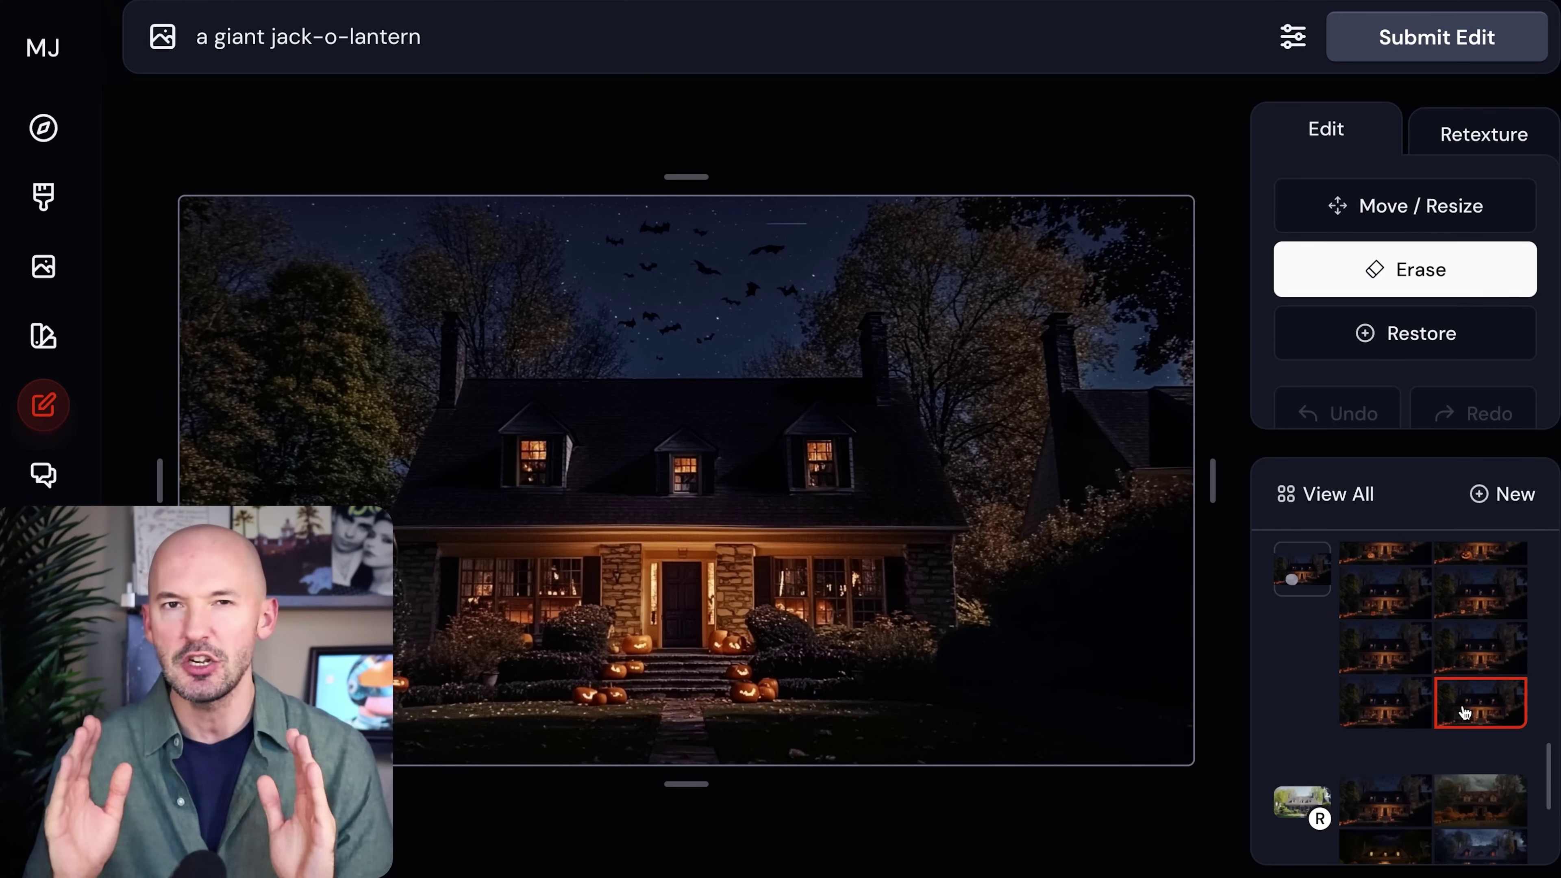
# Rewrite the edit prompt so the giant jack-o-lantern sits in front of the house.
pyautogui.scroll(1, 1465, 712)
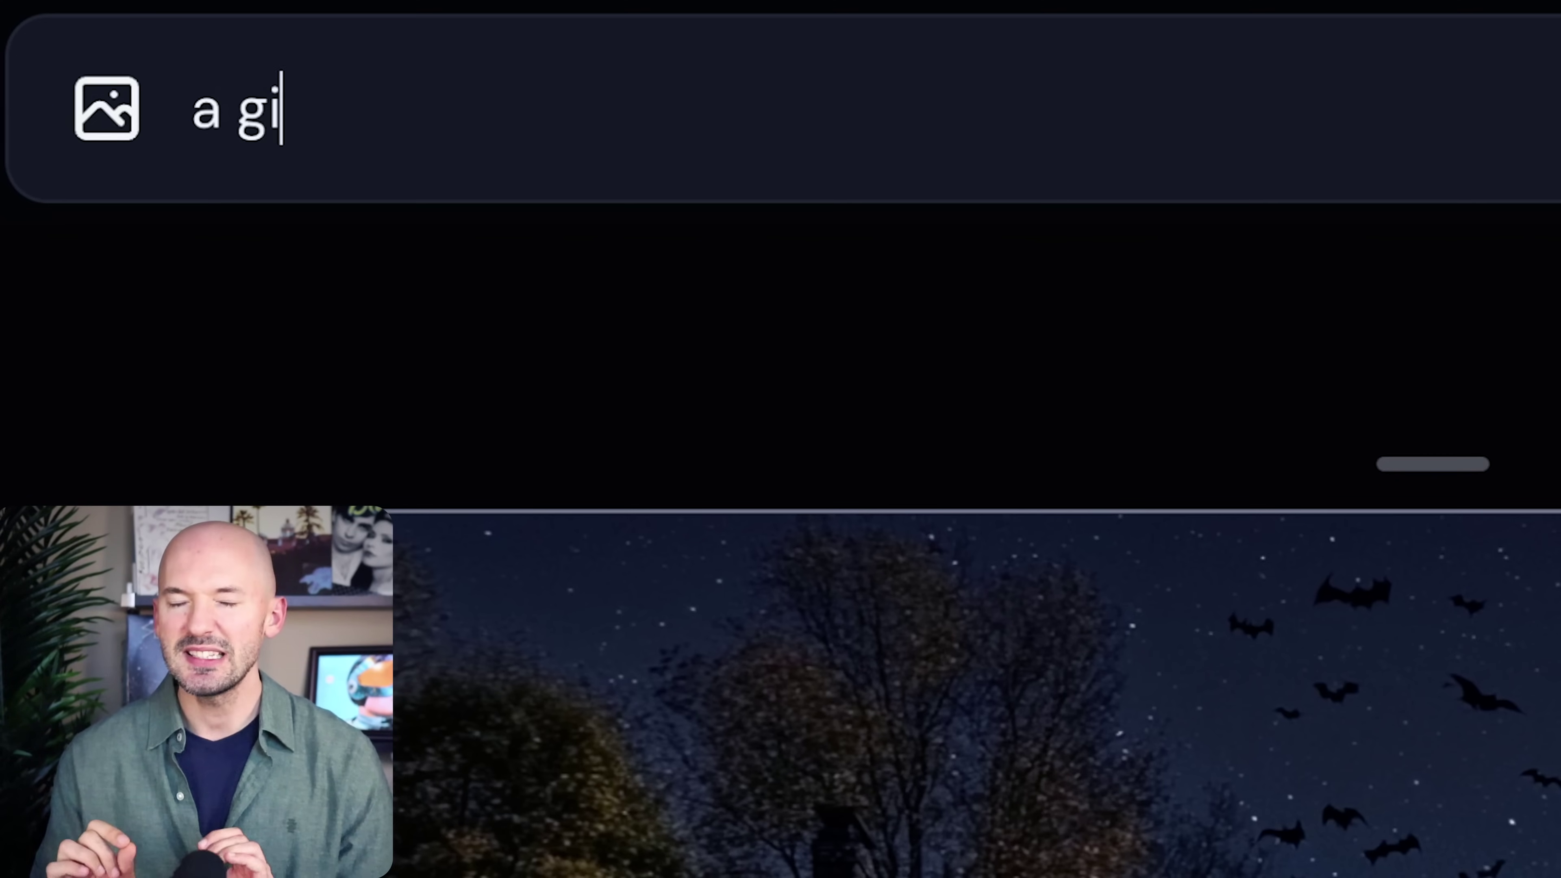
pyautogui.write('ant jack')
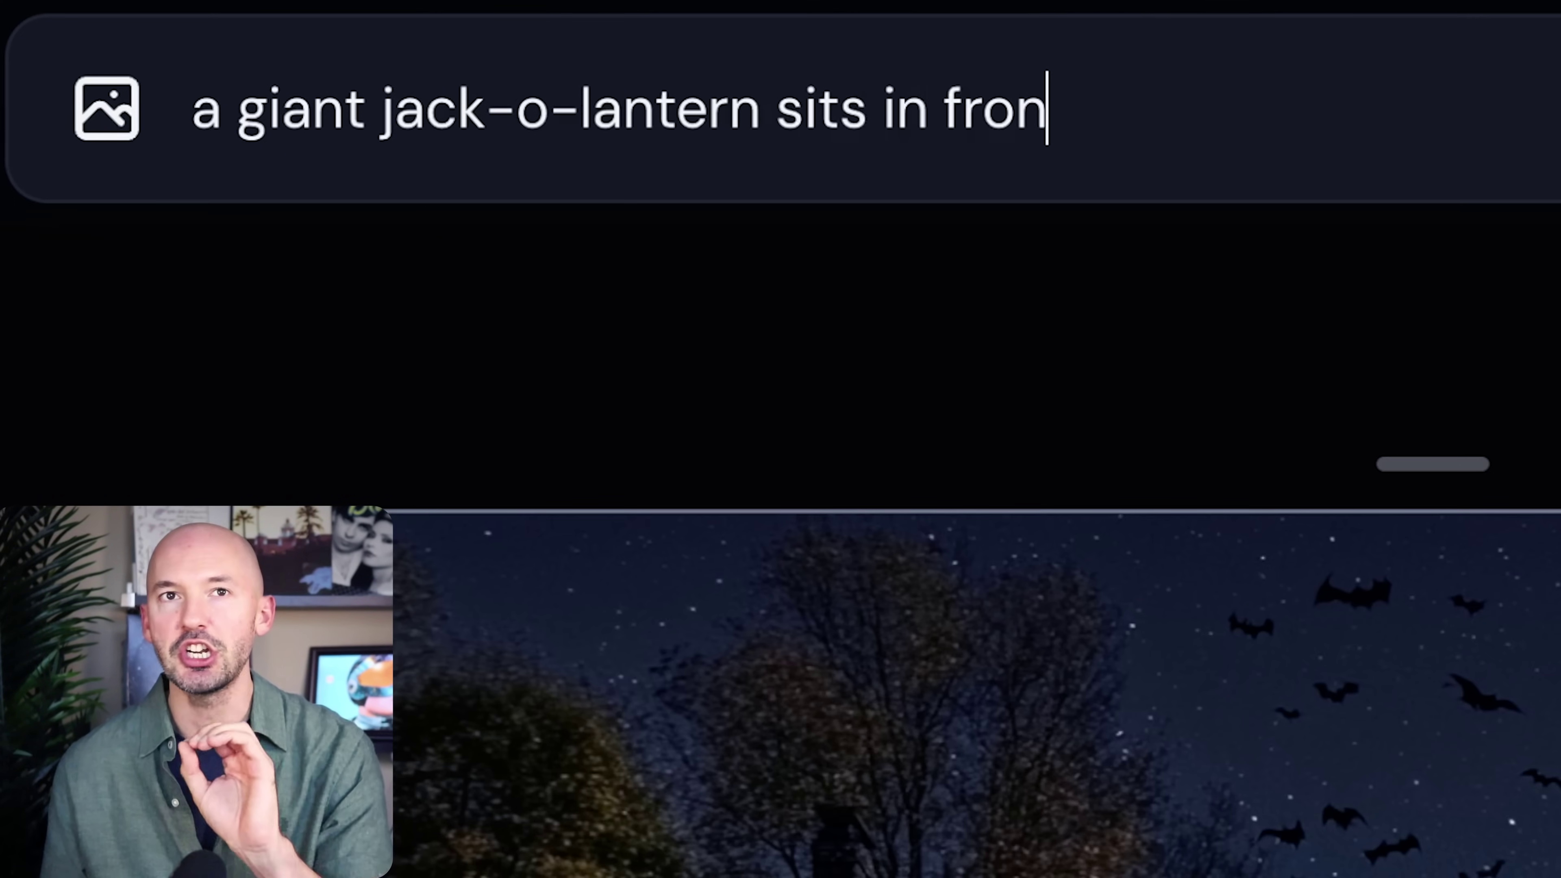
pyautogui.write('t of the house')
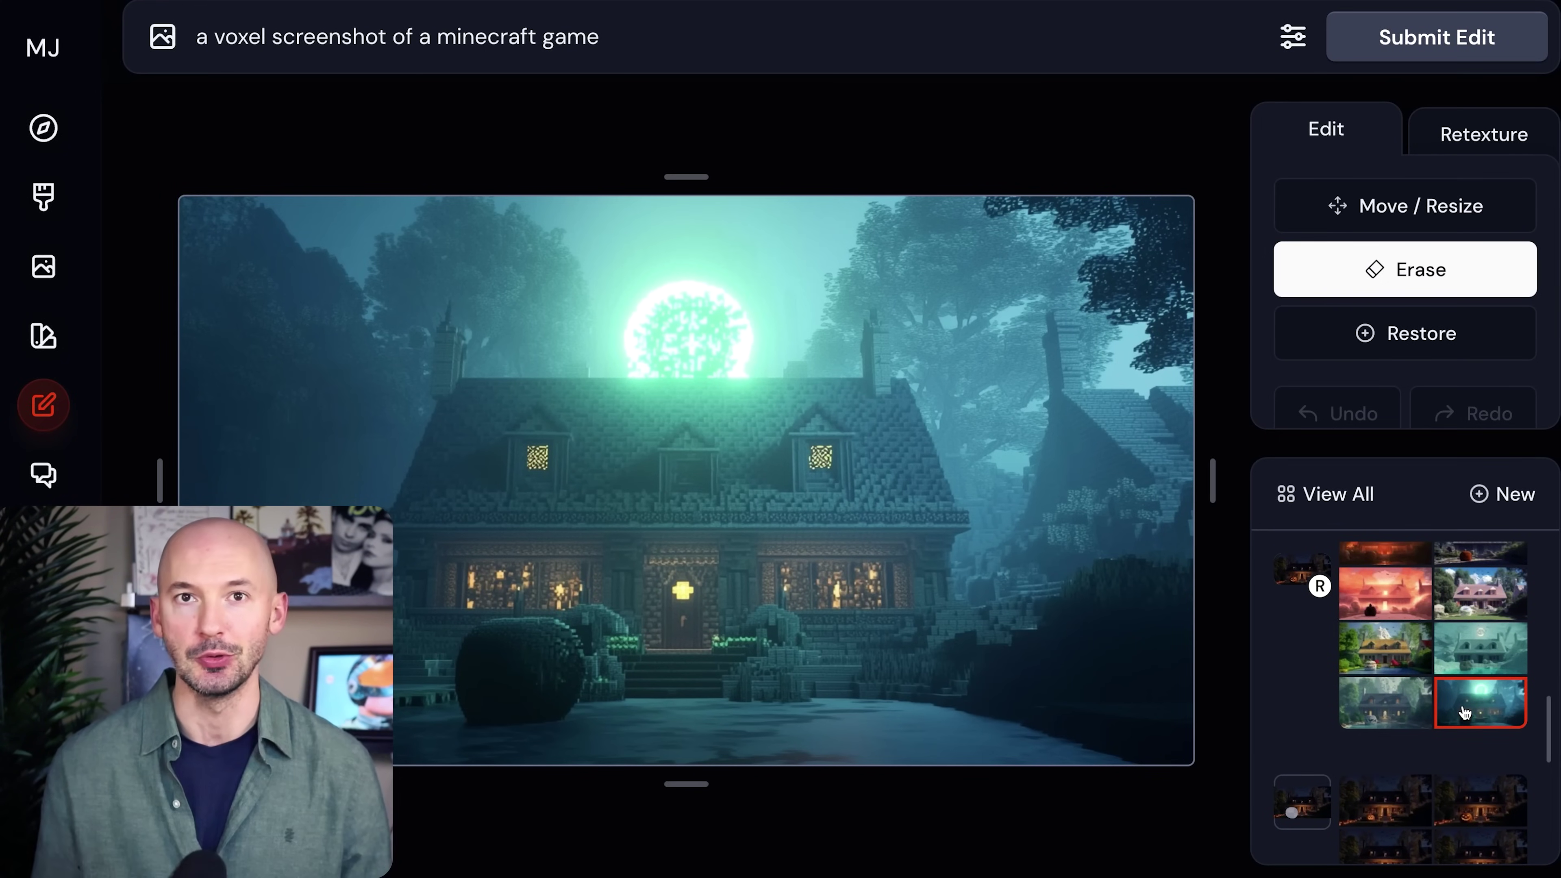
# Compare the purple 3D house and crayon mansion results, ending on the --stylize 1000 crayon version.
pyautogui.scroll(3, 1464, 713)
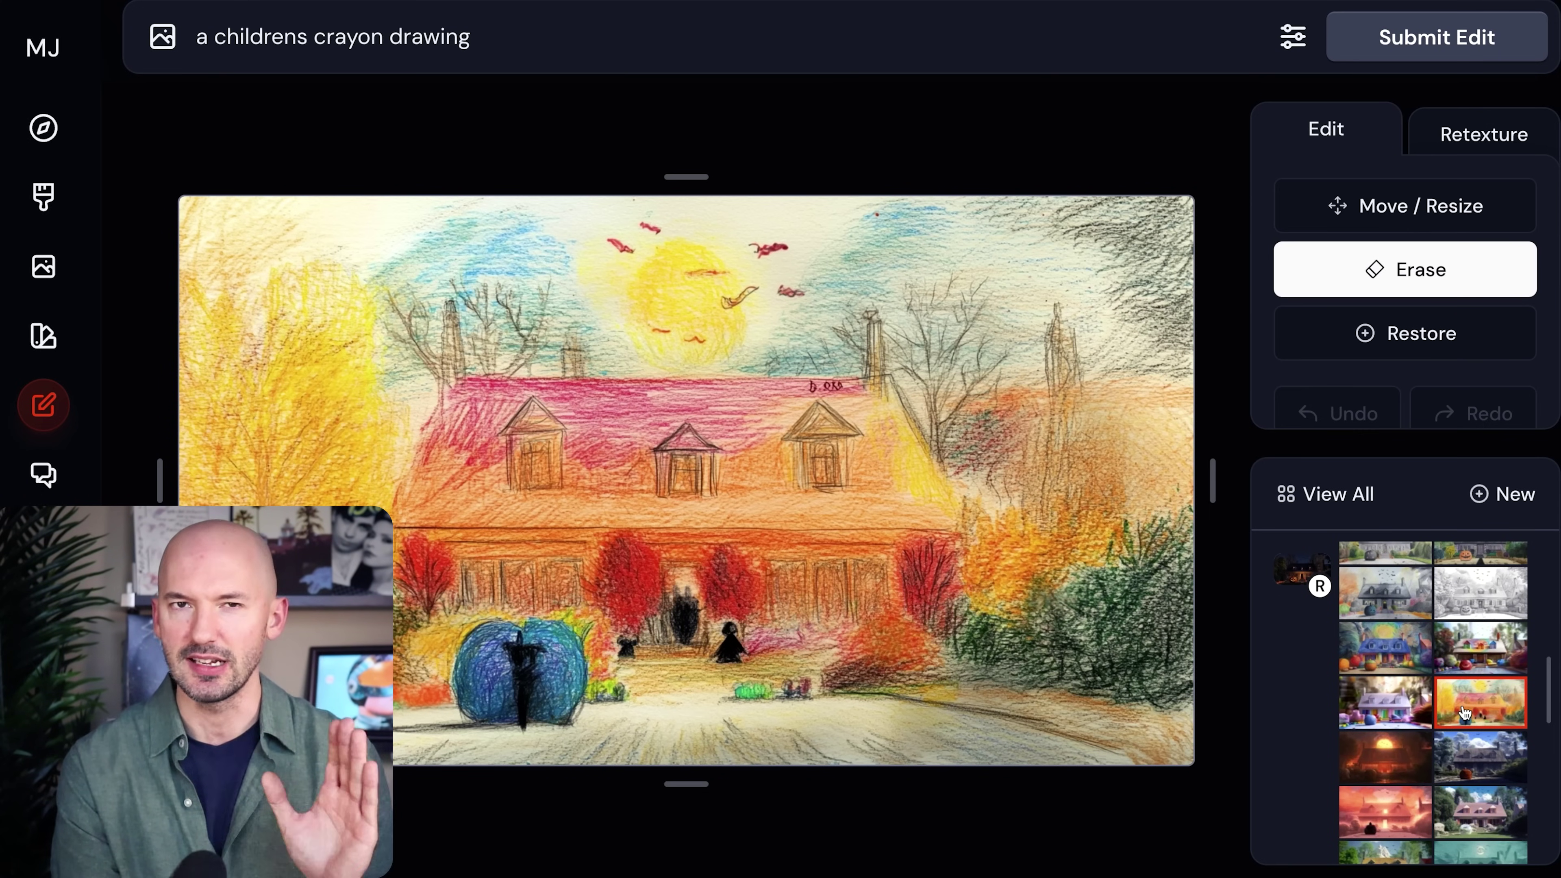
pyautogui.press('Left')
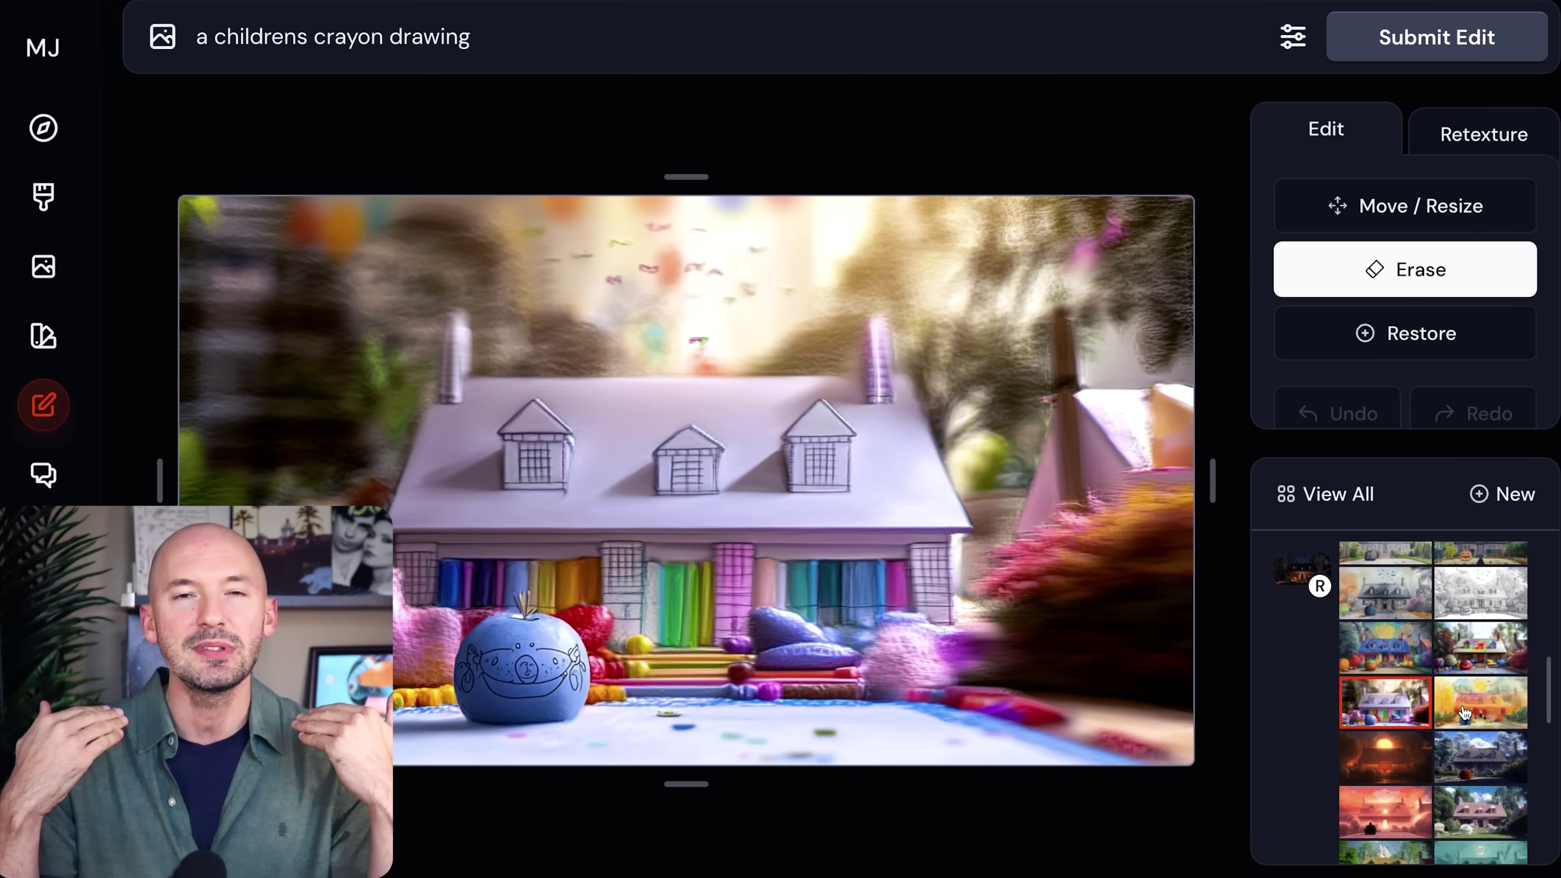
pyautogui.scroll(3, 1465, 712)
pyautogui.click(1465, 712)
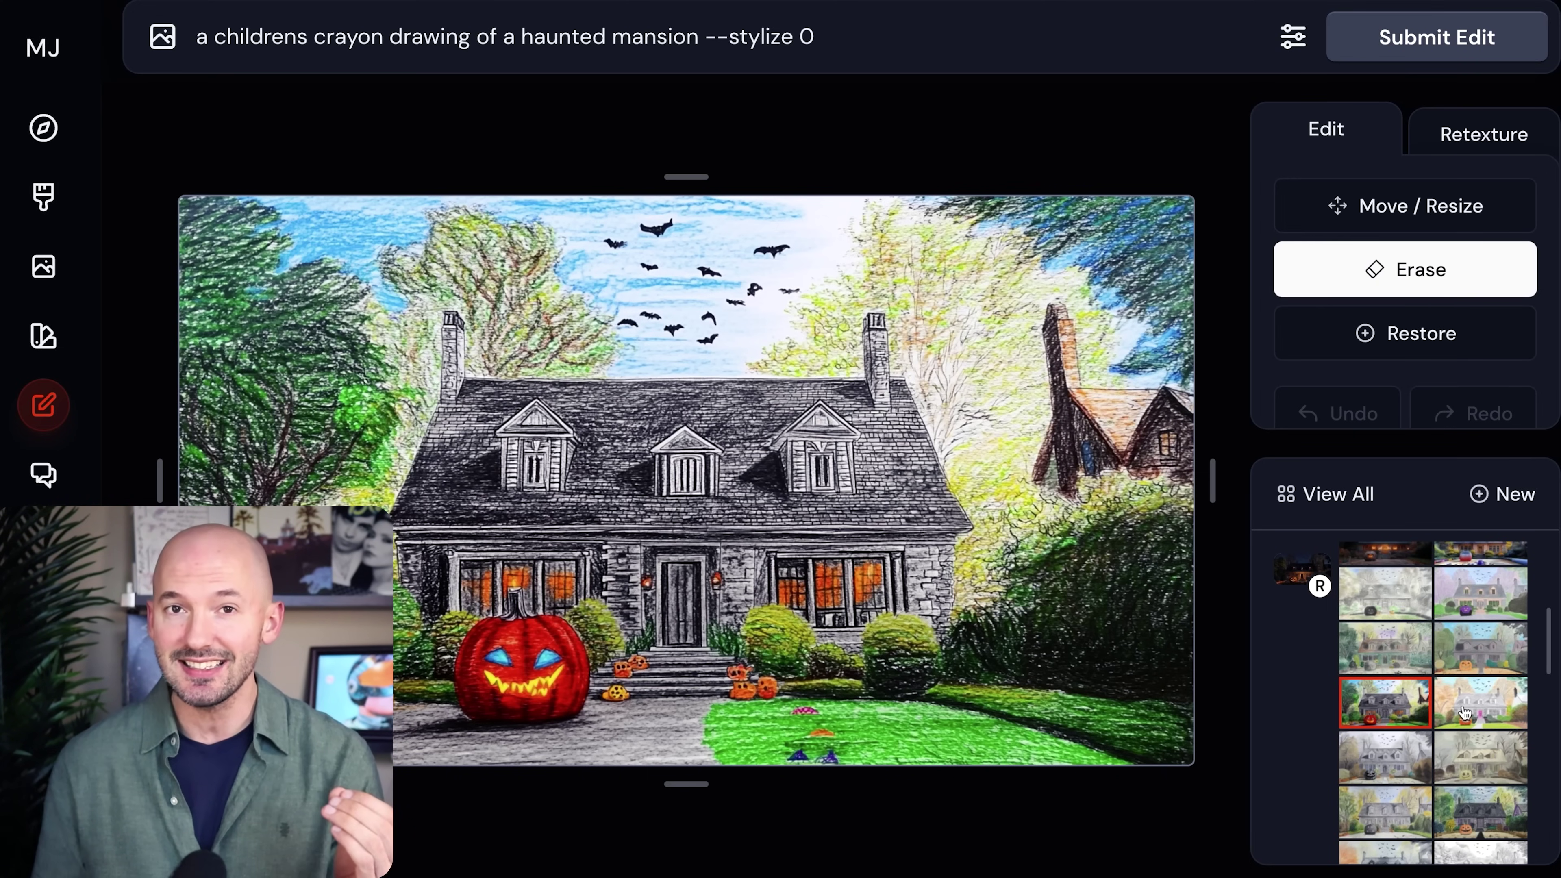
pyautogui.click(1465, 713)
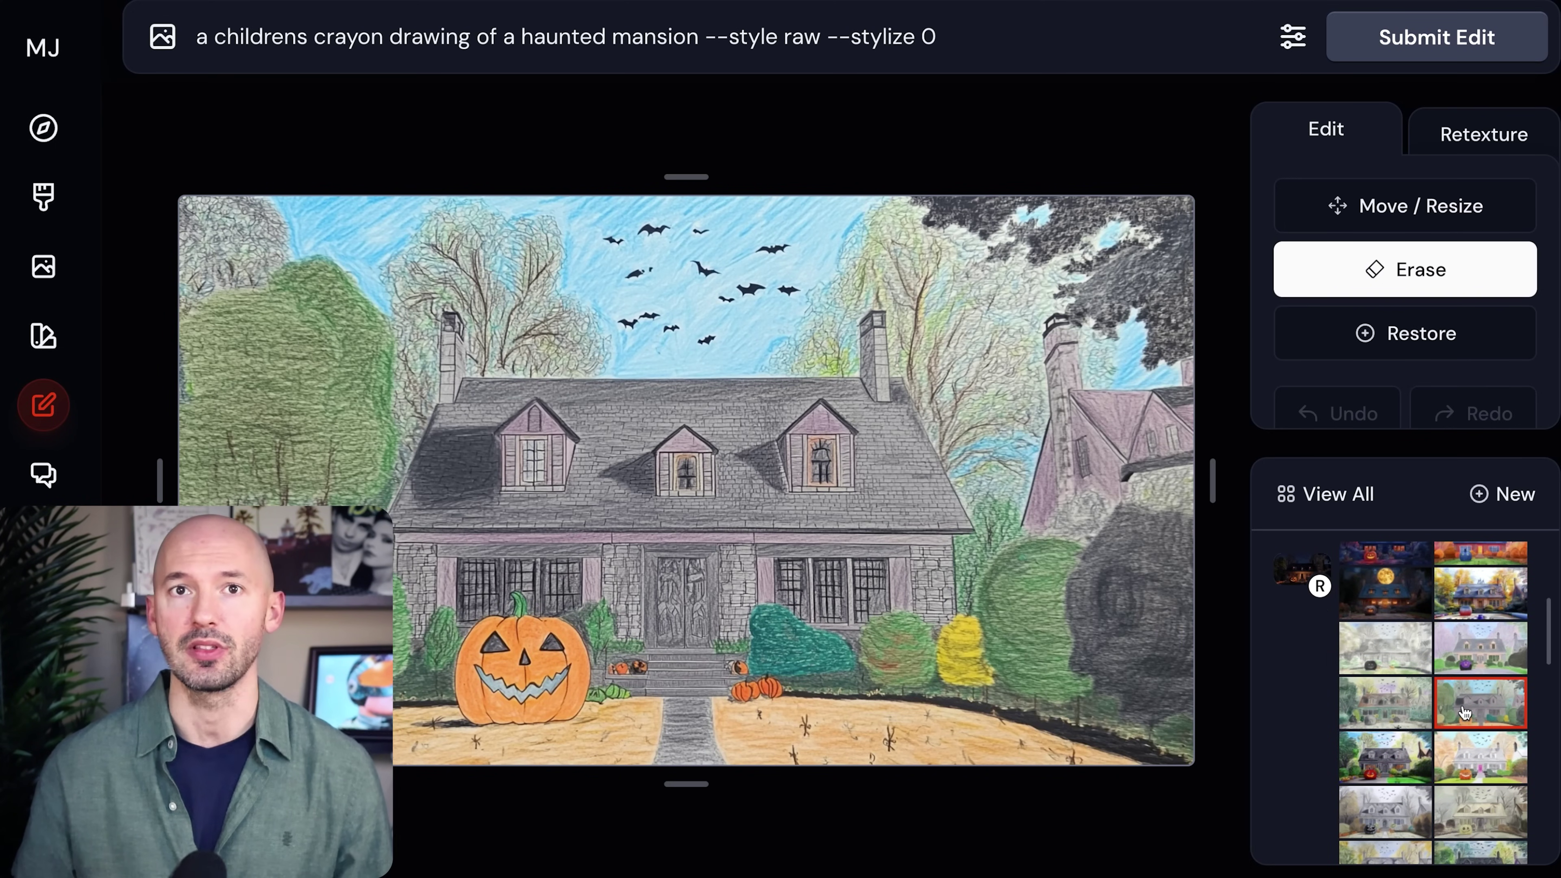
pyautogui.click(1464, 712)
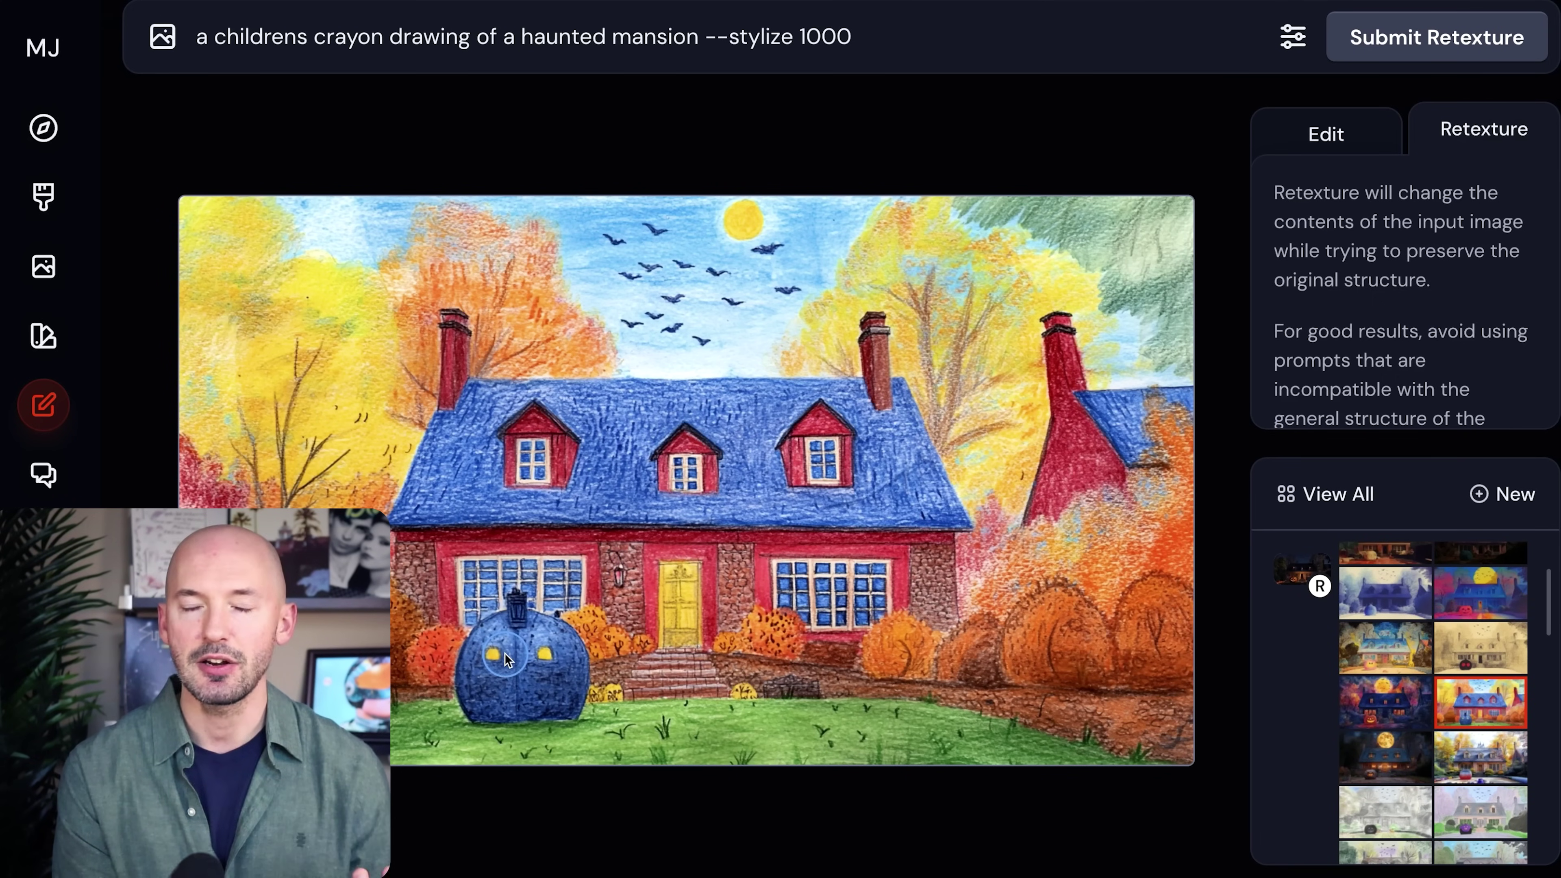
# Erase part of the blue pumpkin and add ', there is a giant jack-o-lantern in front of the house' before --stylize 1000.
pyautogui.click(1332, 140)
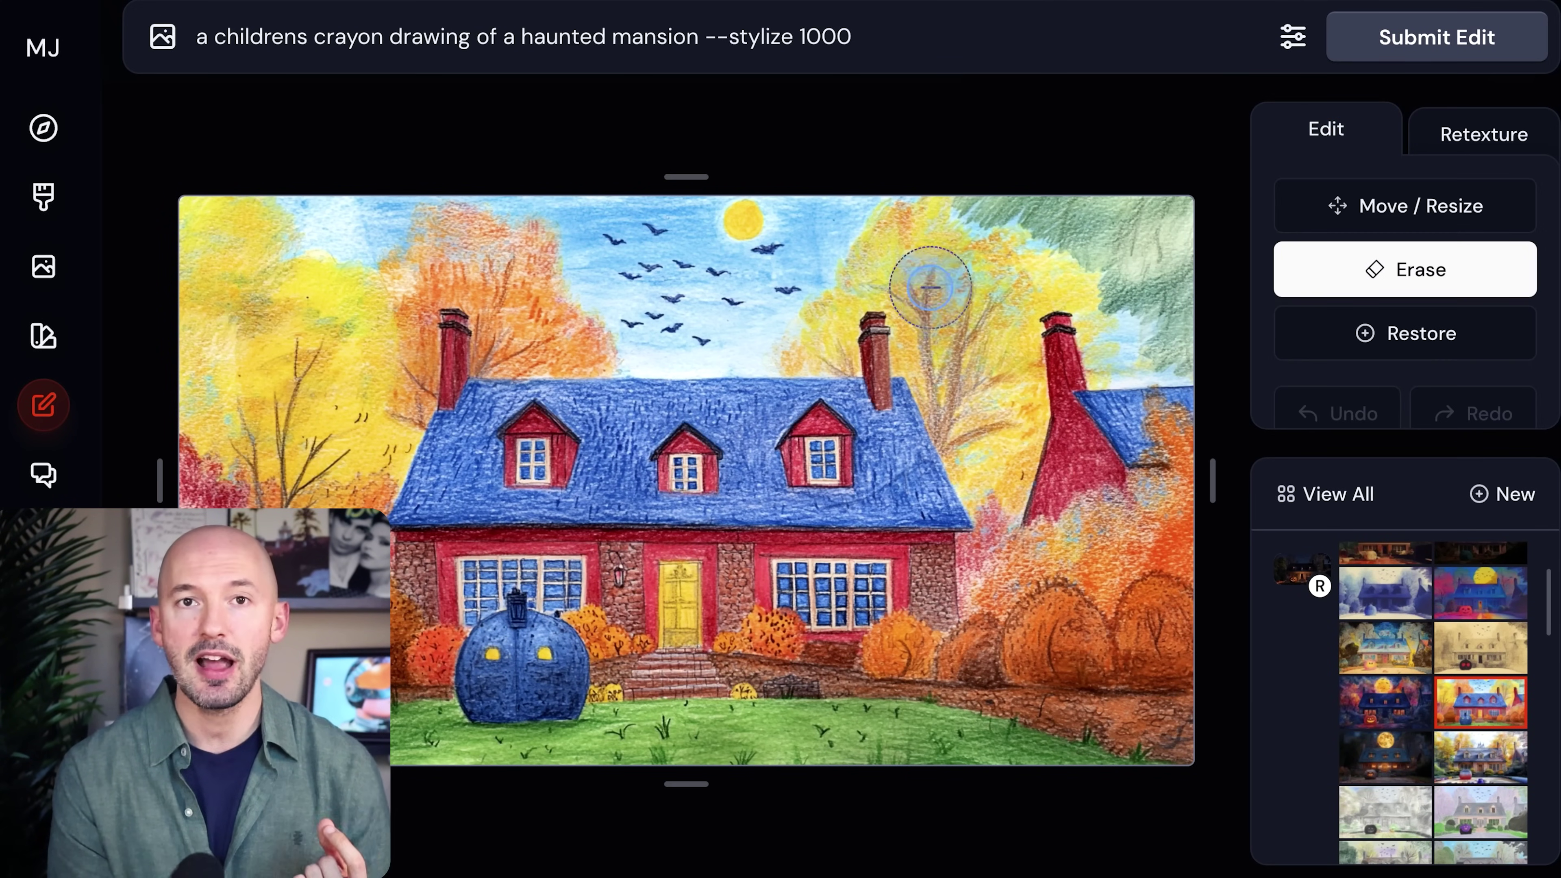
pyautogui.moveTo(491, 637)
pyautogui.mouseDown()
pyautogui.moveTo(494, 685)
pyautogui.moveTo(522, 679)
pyautogui.moveTo(550, 652)
pyautogui.moveTo(540, 620)
pyautogui.mouseUp()
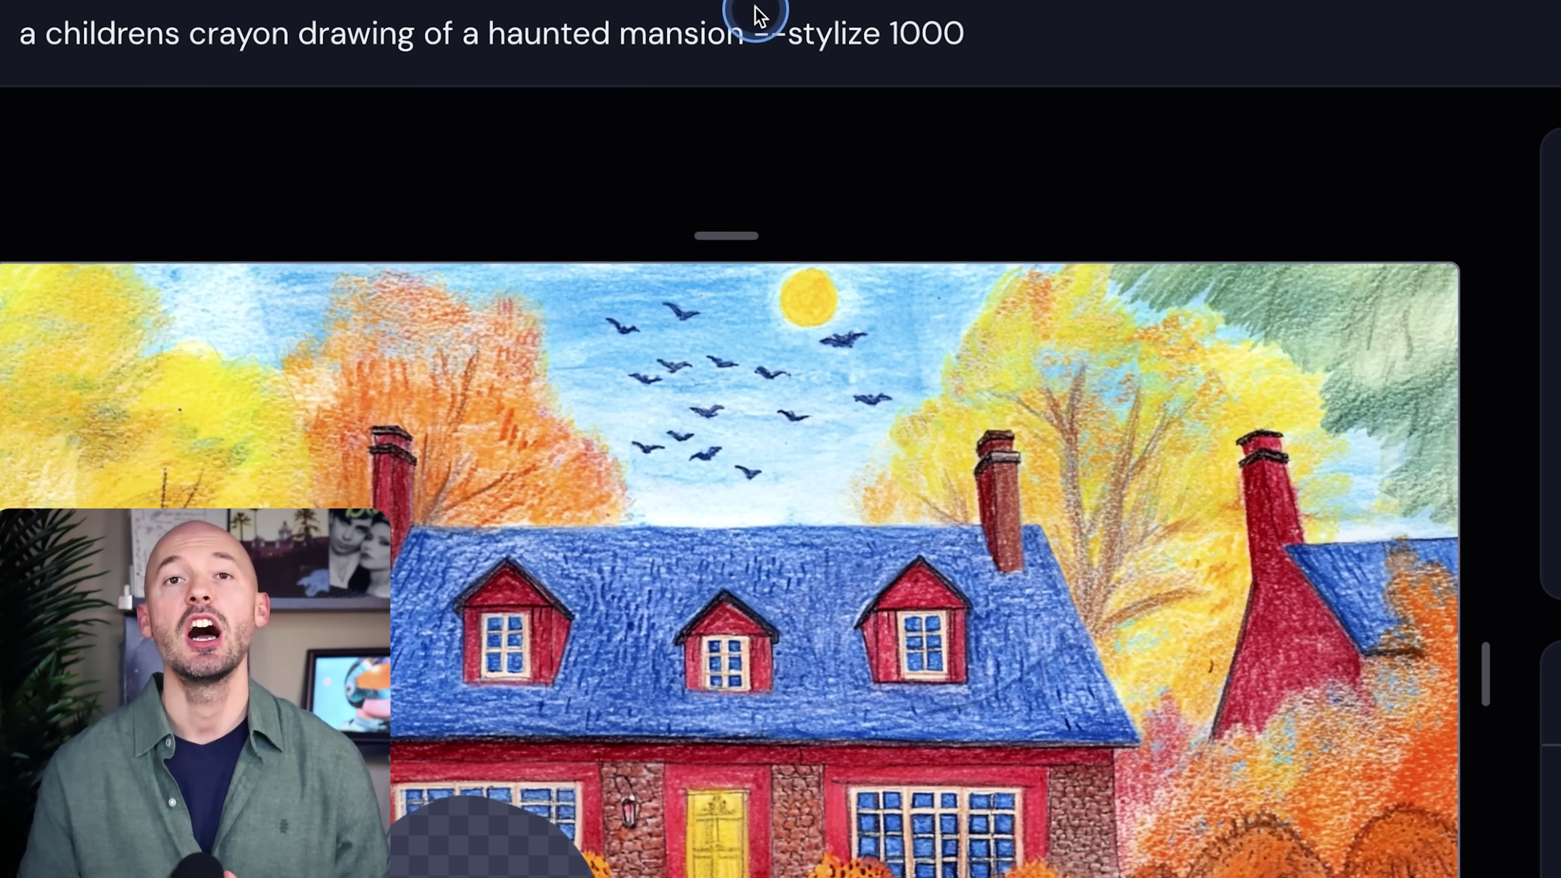
pyautogui.click(760, 15)
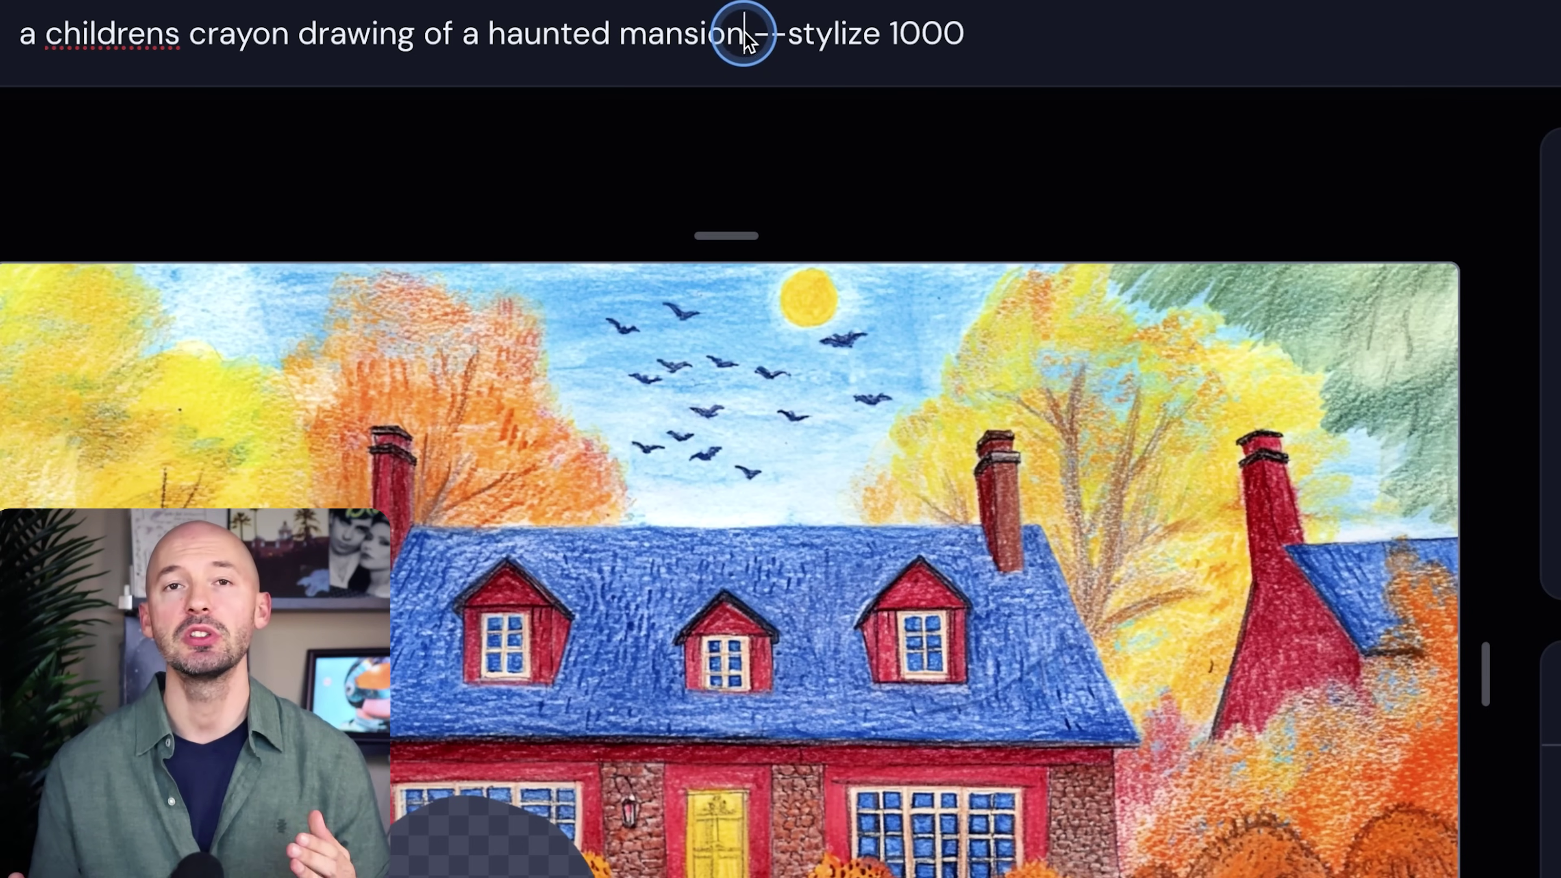
pyautogui.write(', there ')
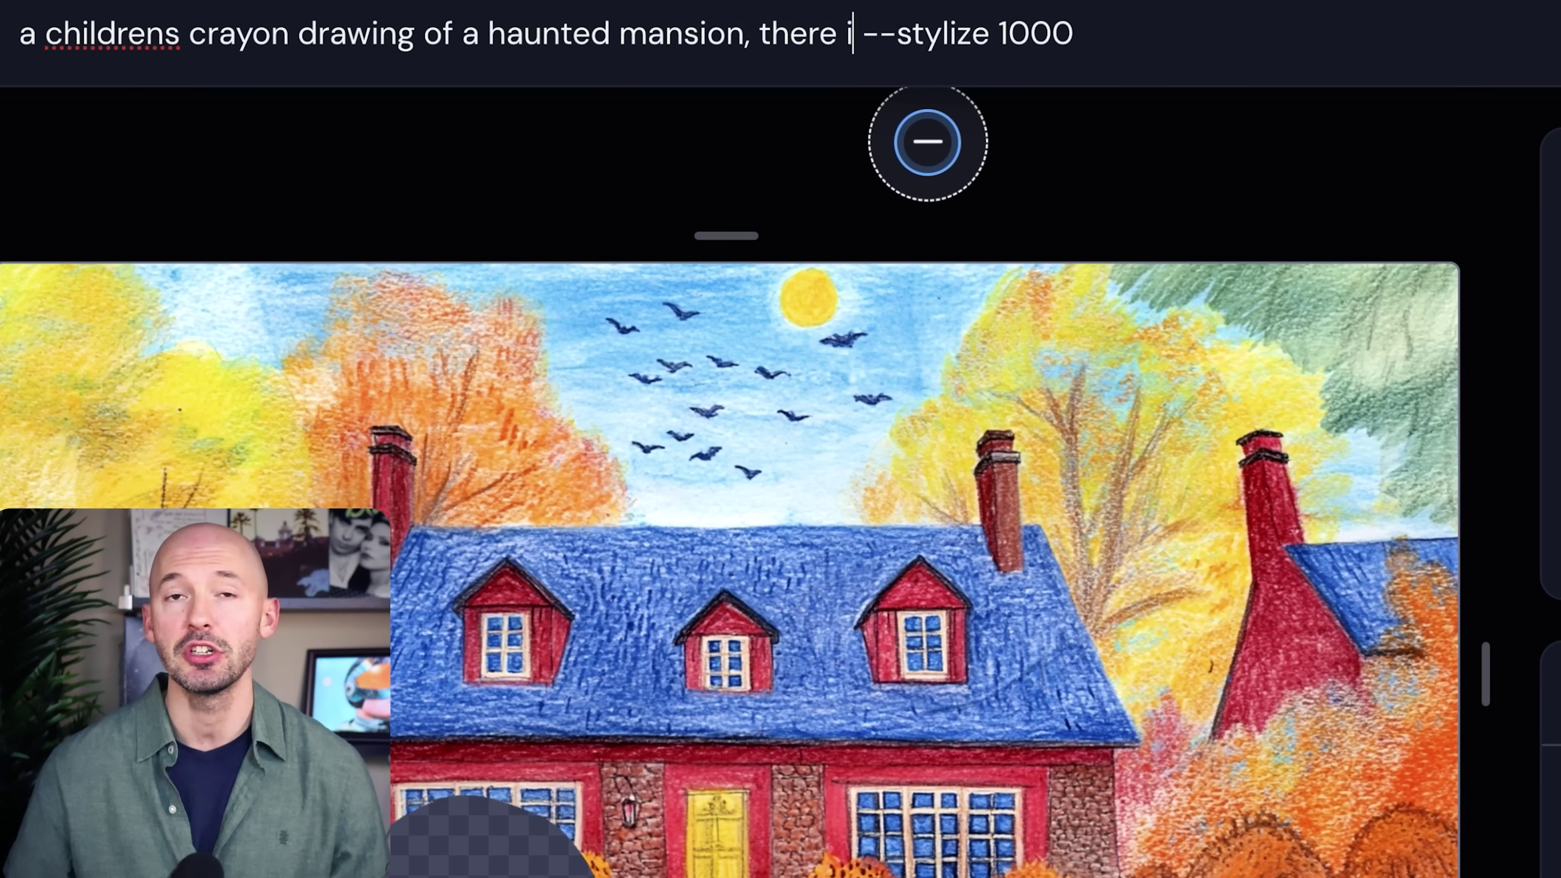
pyautogui.write('is a giant ja')
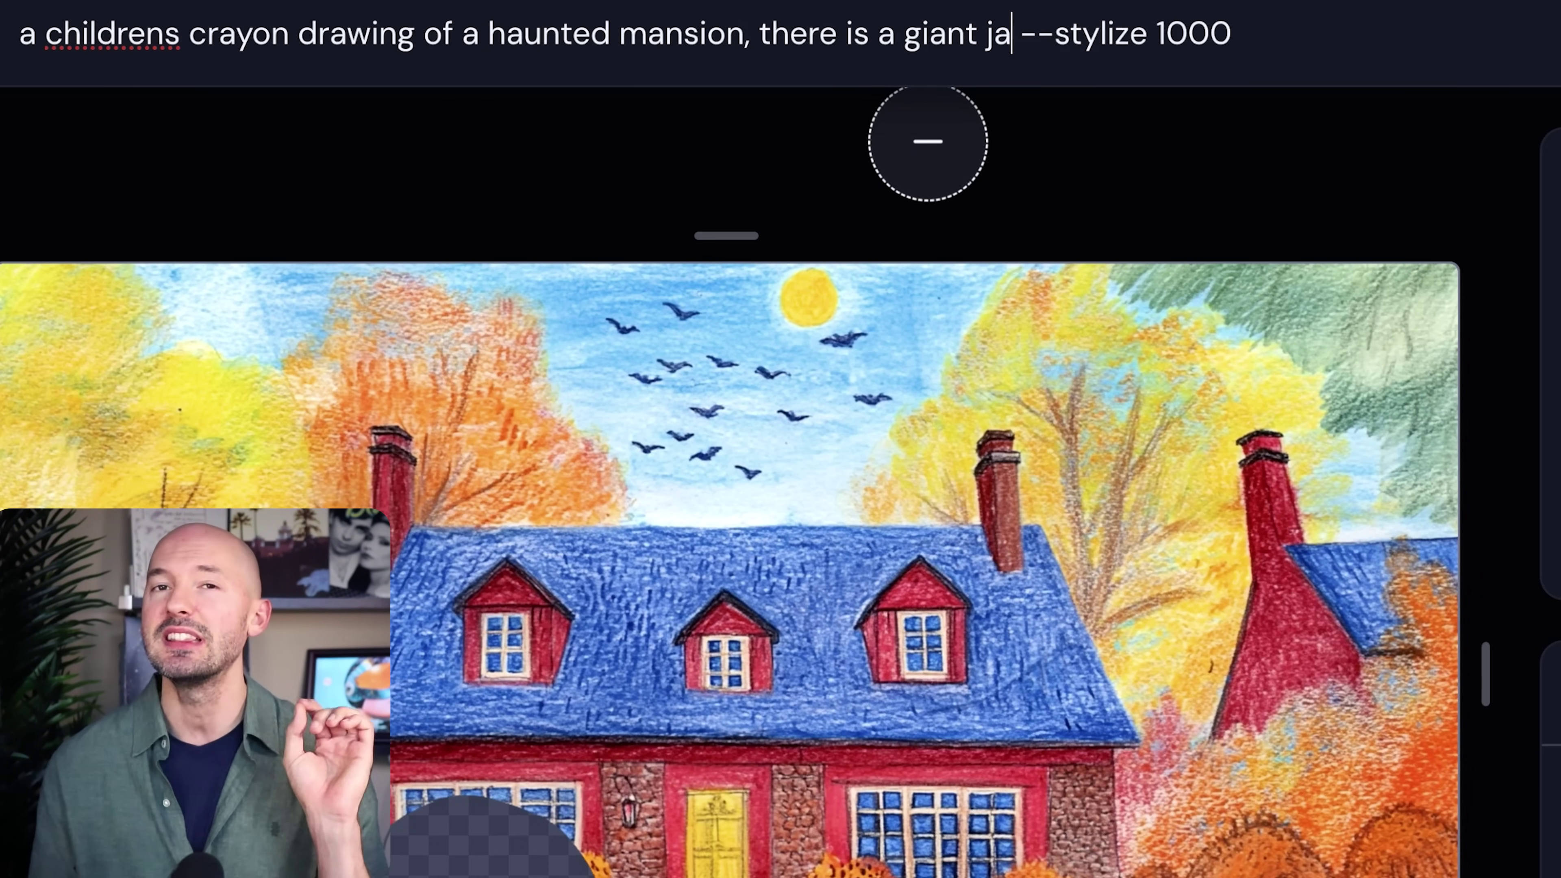
pyautogui.write('ck-o-la')
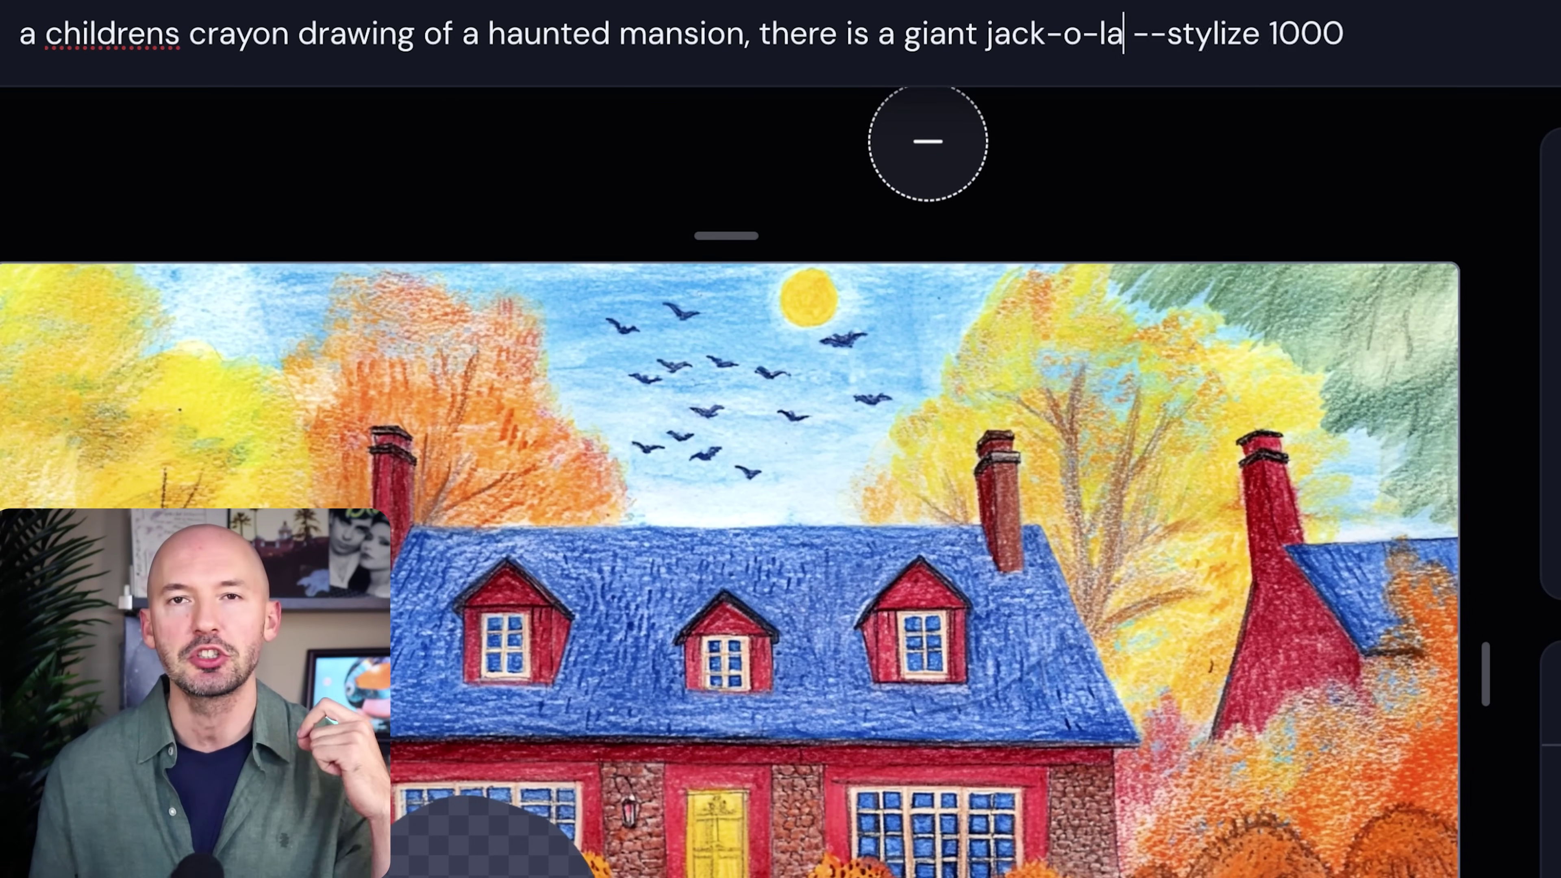
pyautogui.write('ntern in front o')
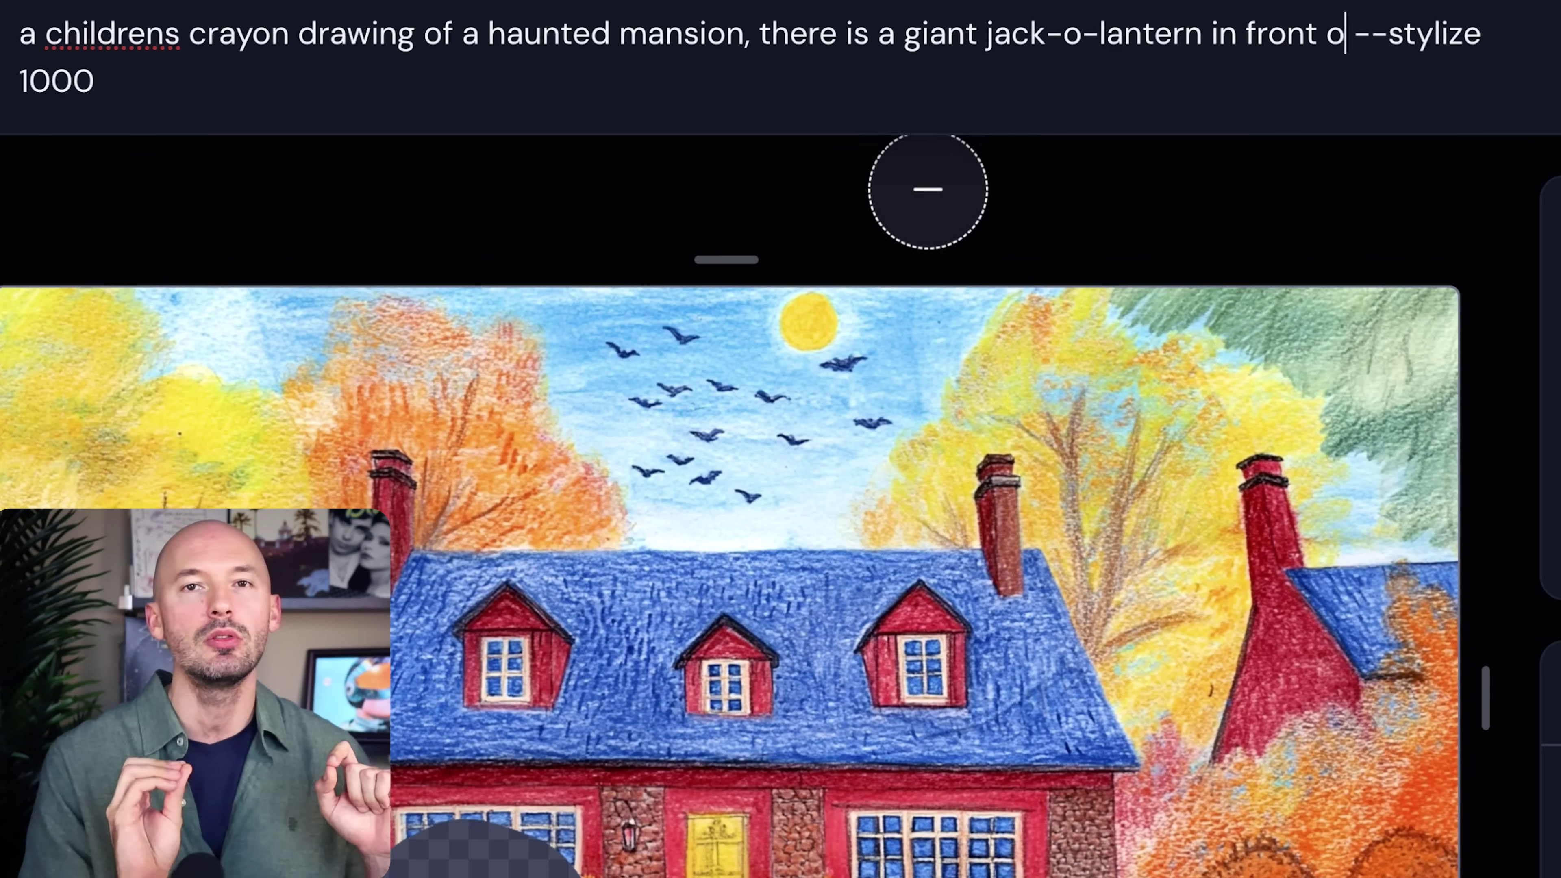
pyautogui.write('f the house')
pyautogui.hotkey('shift', 'ctrl', 'End')
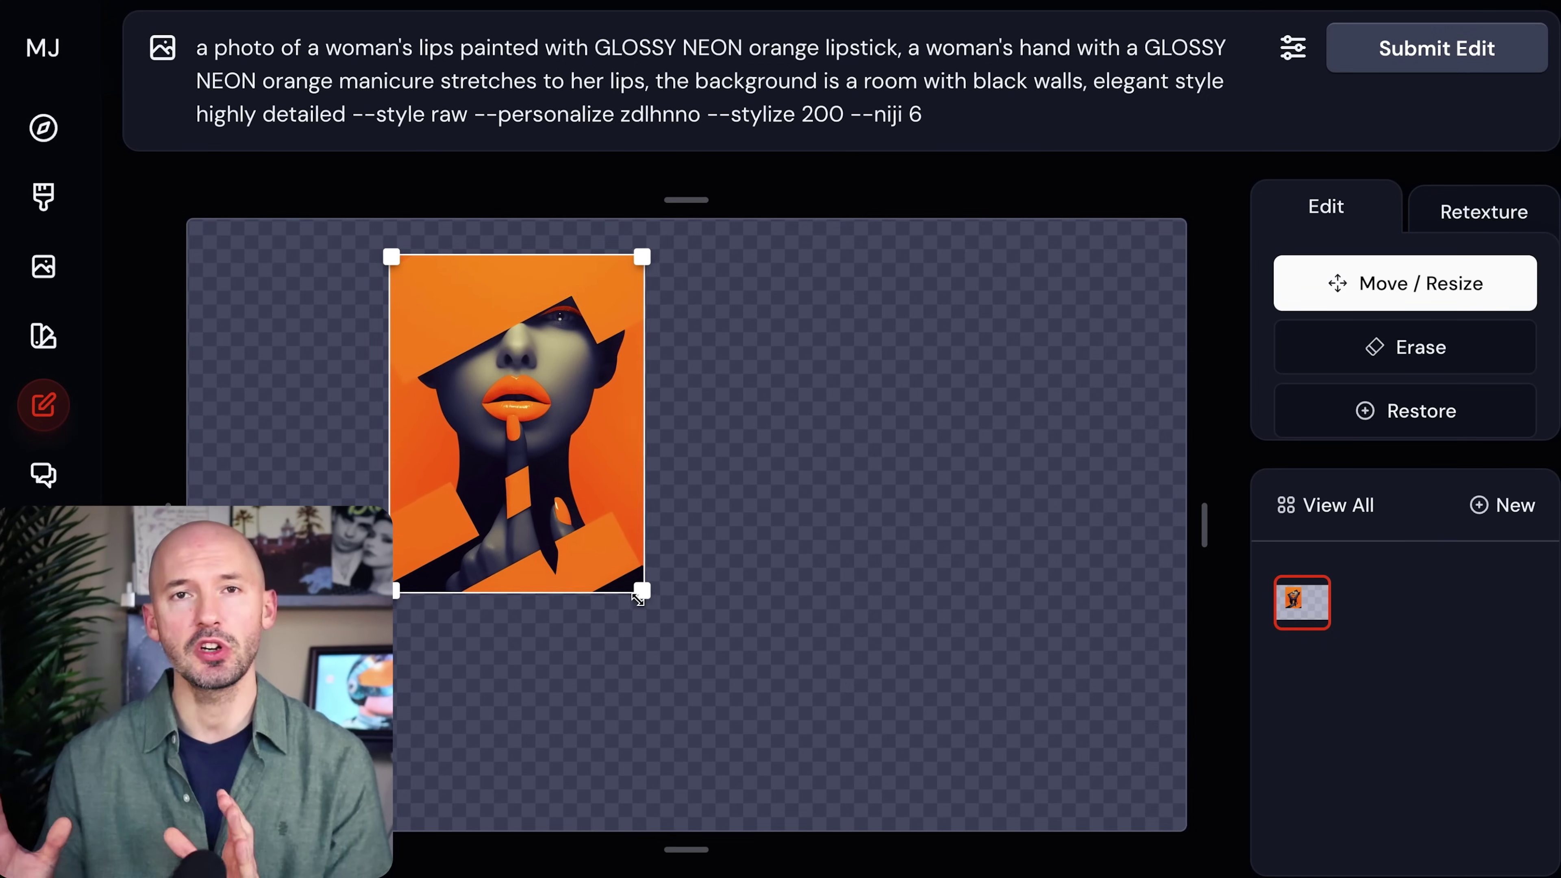
# Replace the prompt with a living-room mockup prompt and browse the orange room mockup variations.
pyautogui.moveTo(865, 101)
pyautogui.mouseDown()
pyautogui.moveTo(246, 81)
pyautogui.moveTo(341, 53)
pyautogui.mouseUp()
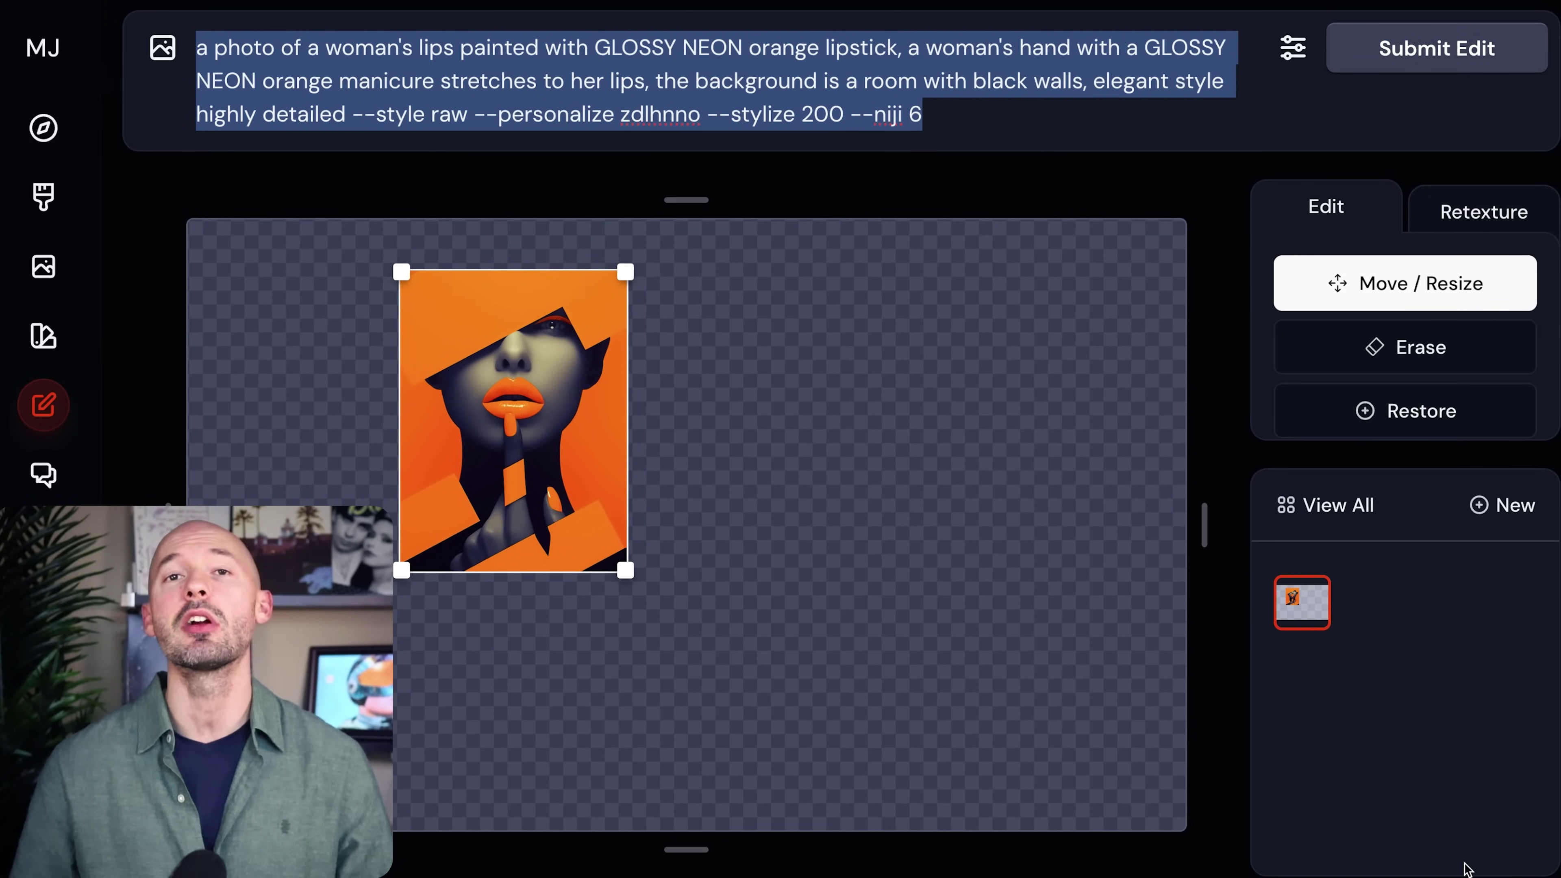
pyautogui.write('m')
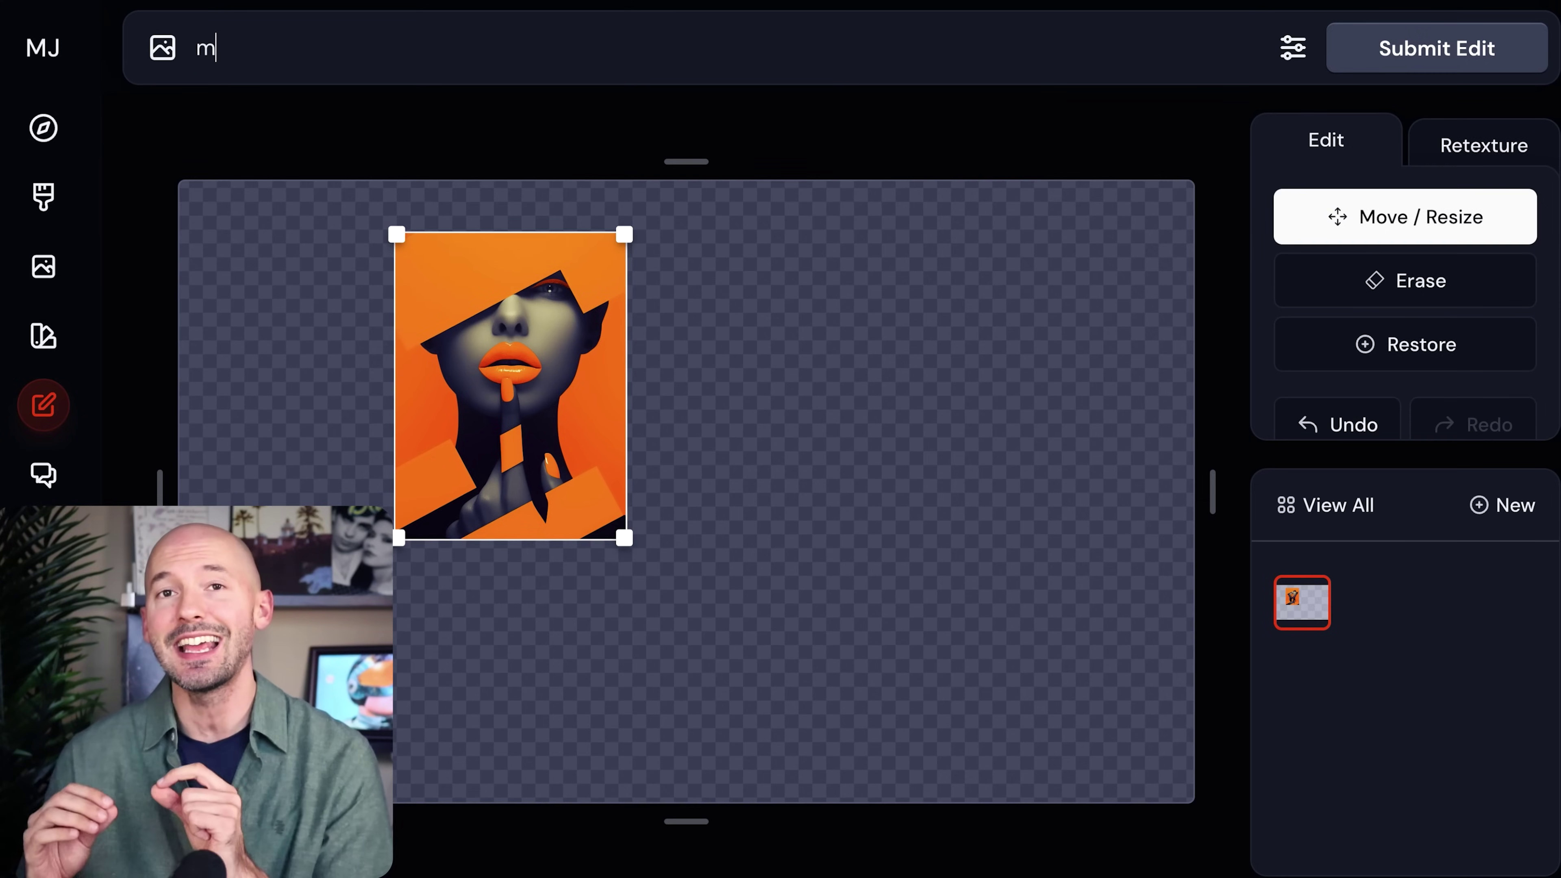
pyautogui.write('ockup')
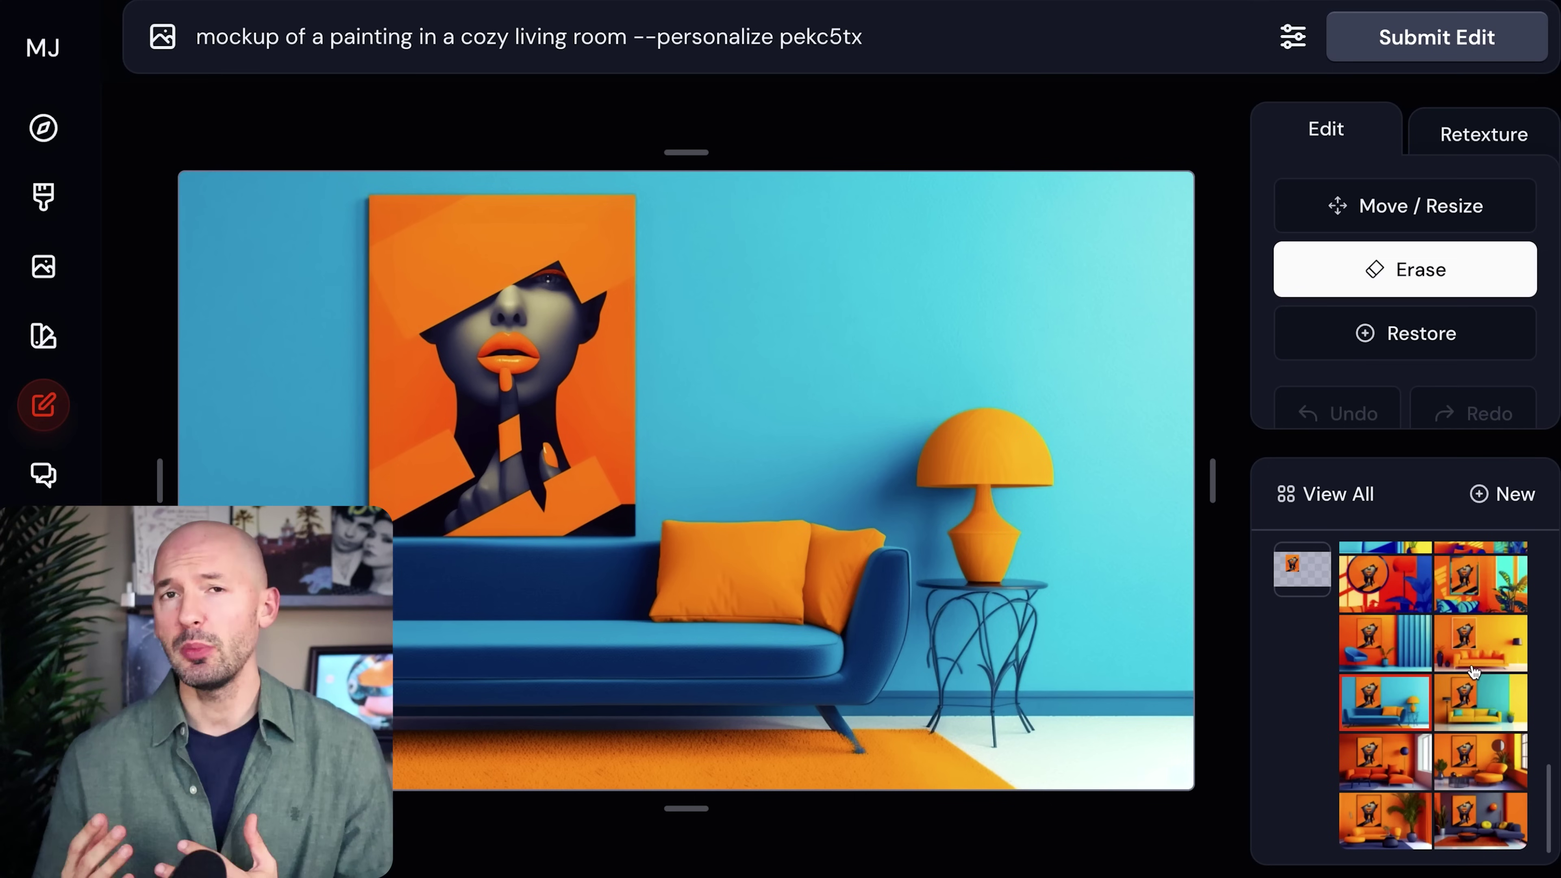
pyautogui.click(1426, 801)
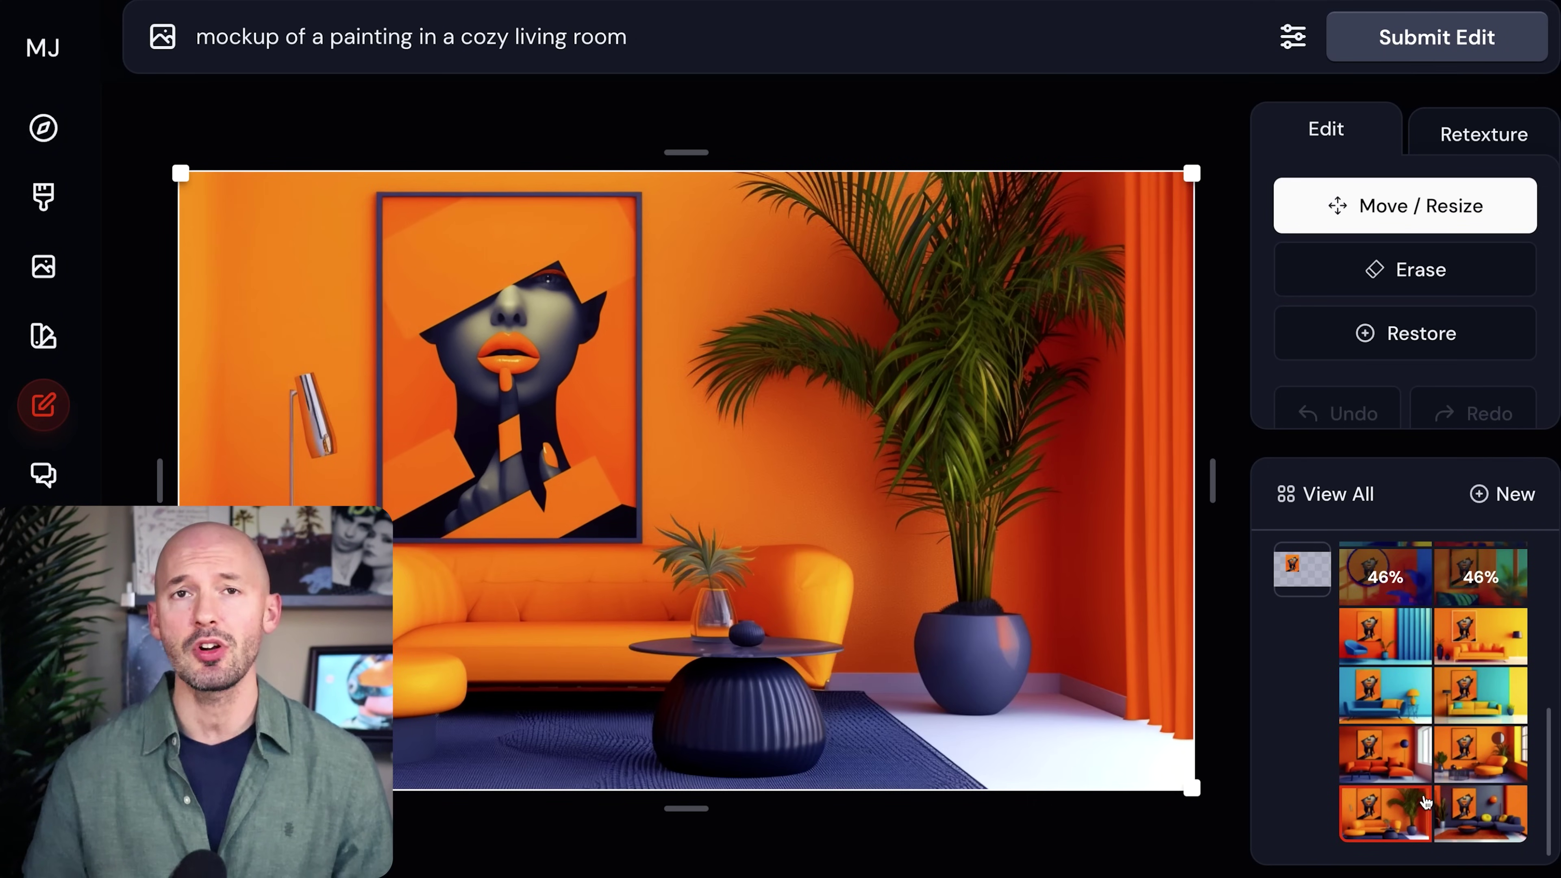
pyautogui.press('Left')
pyautogui.click(1467, 644)
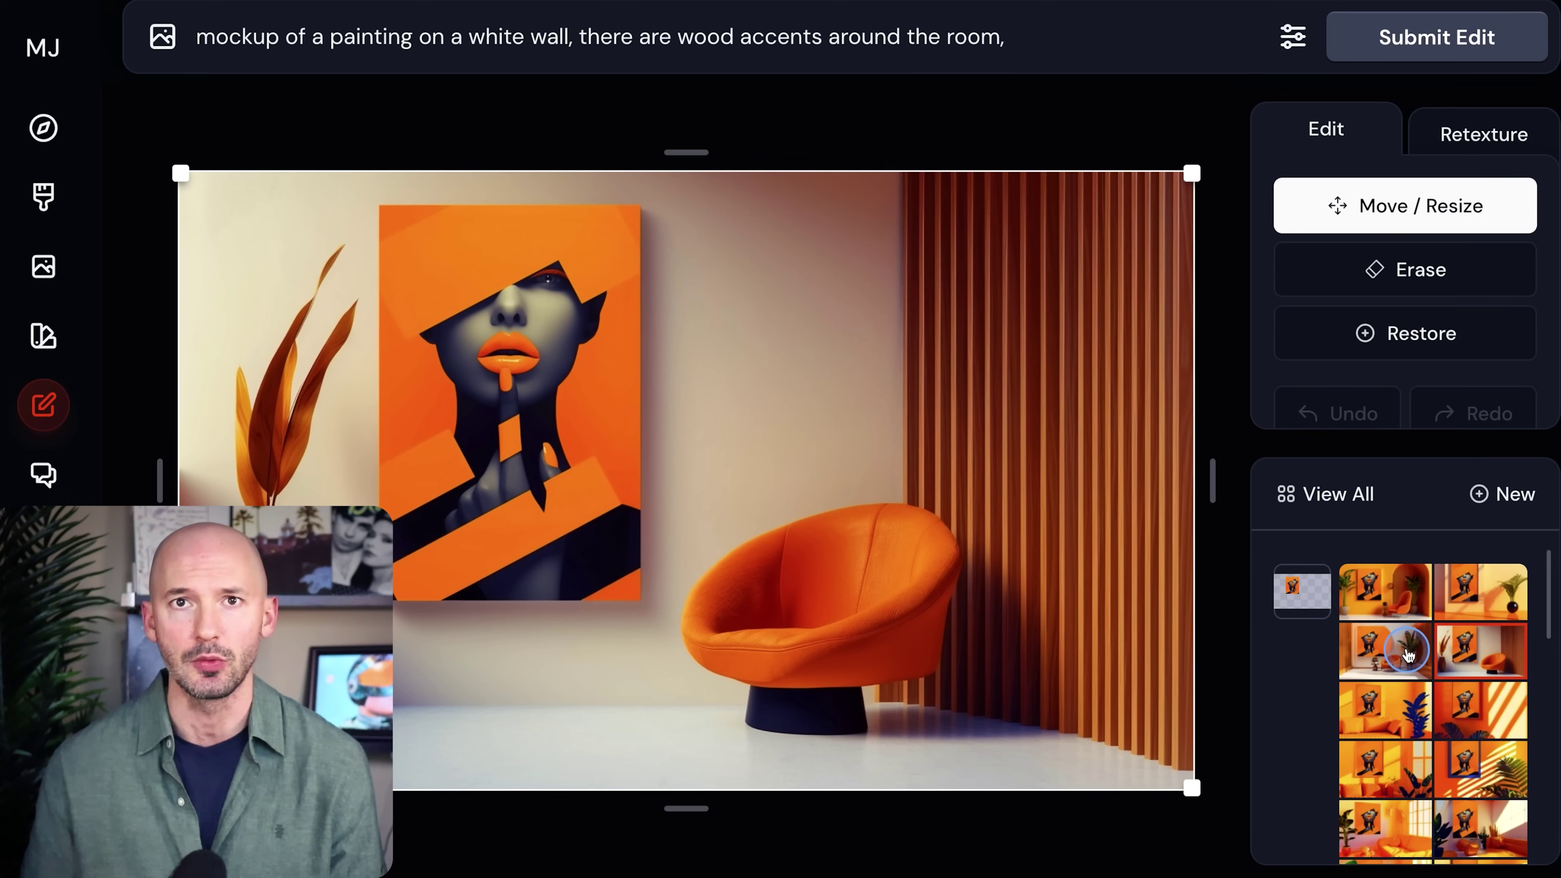
pyautogui.click(1427, 654)
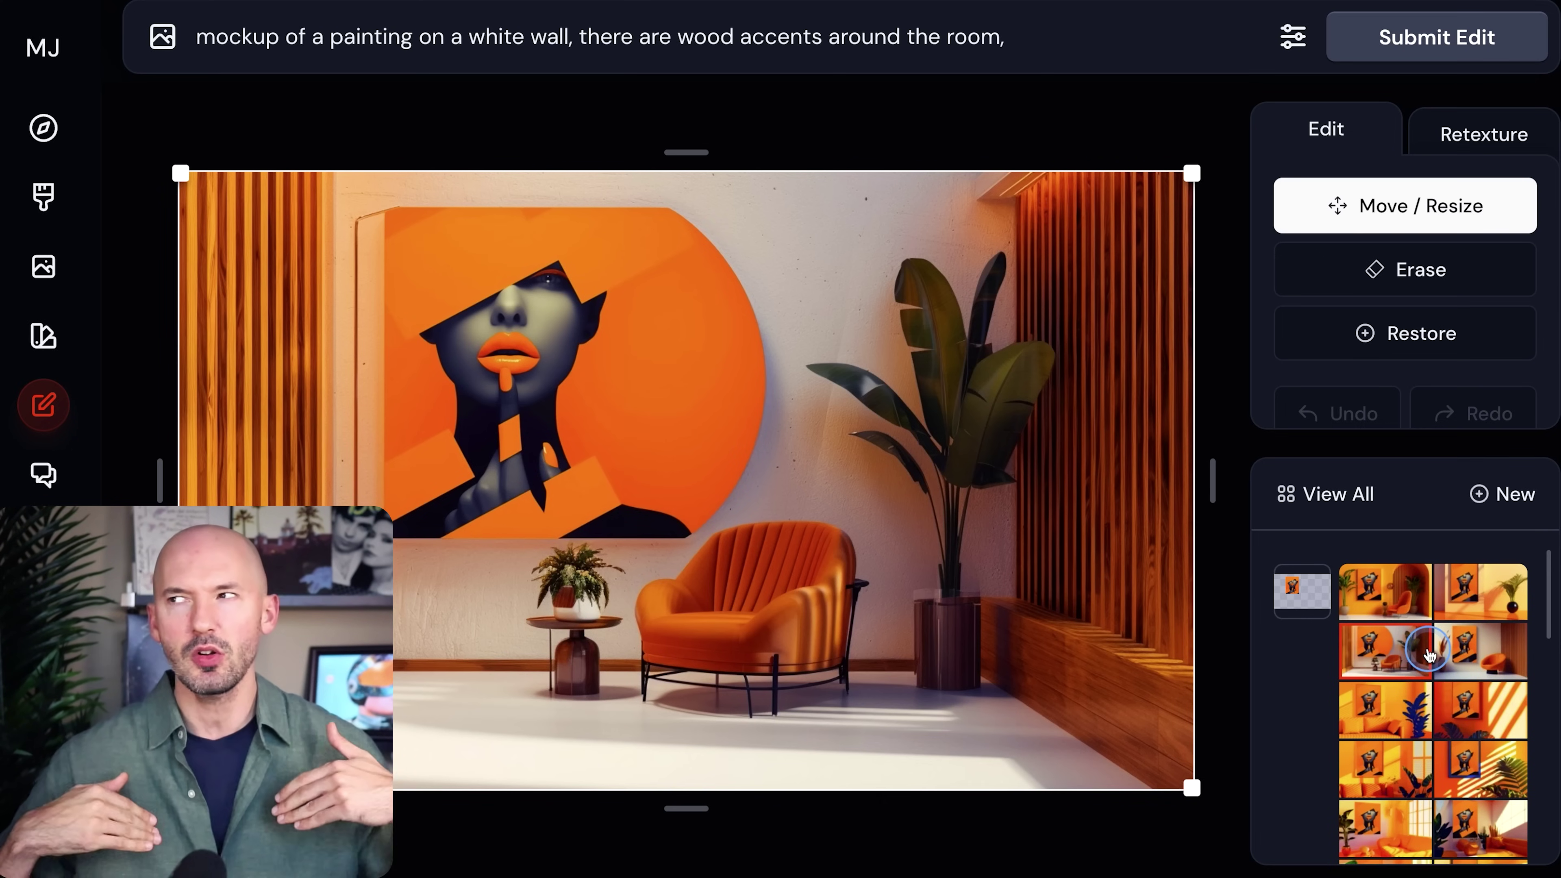
# View the blue-chair mockup, then add 'personalize' and view the new sunlit cottage-room mockup.
pyautogui.scroll(-5, 1427, 654)
pyautogui.click(1392, 651)
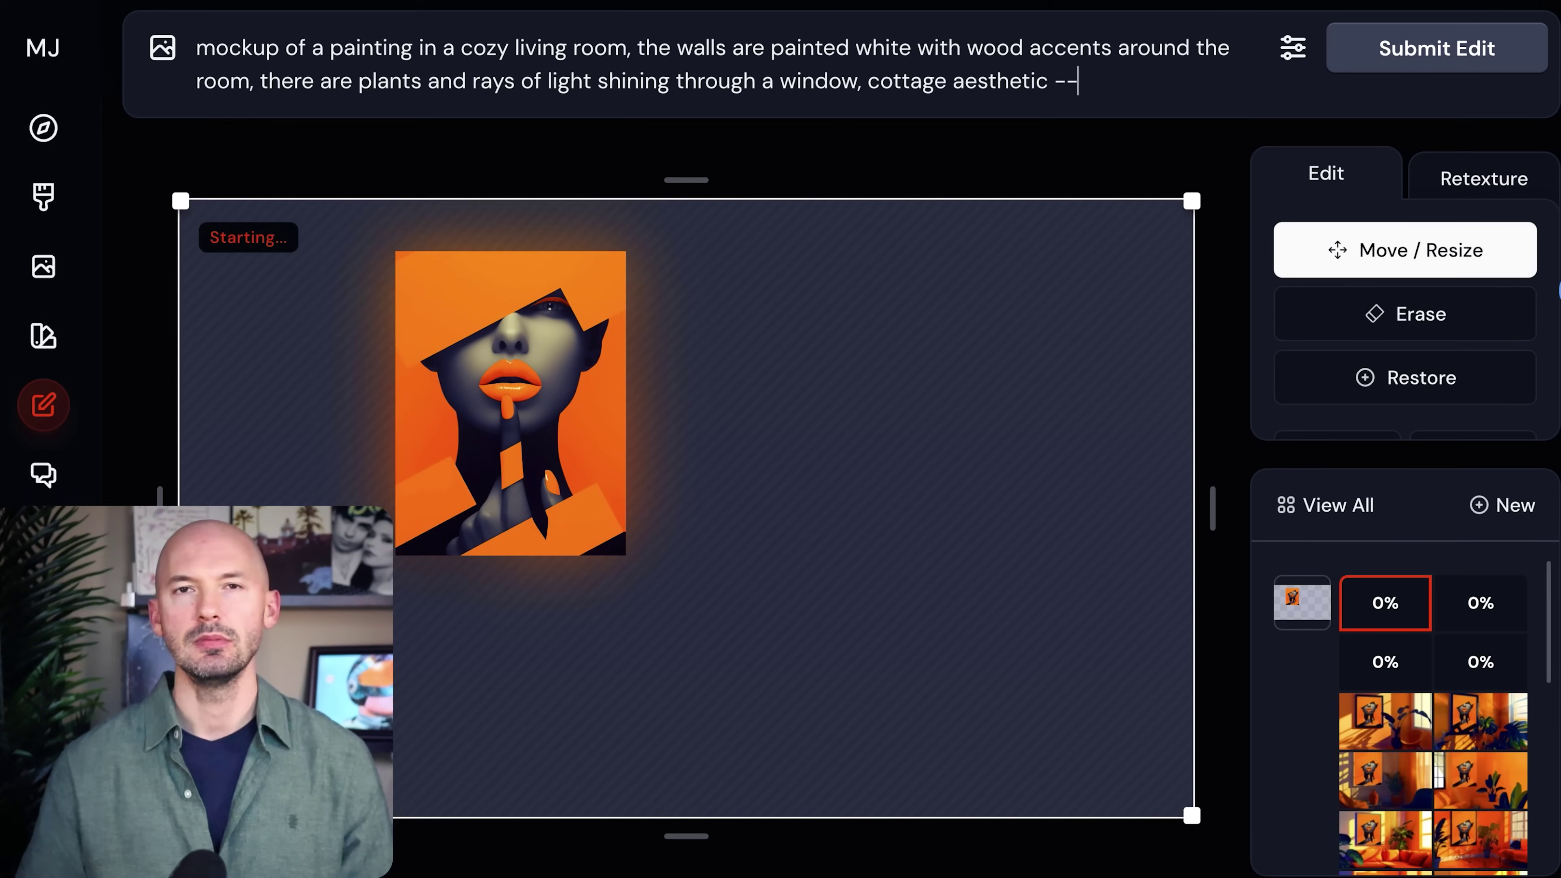
pyautogui.write('p')
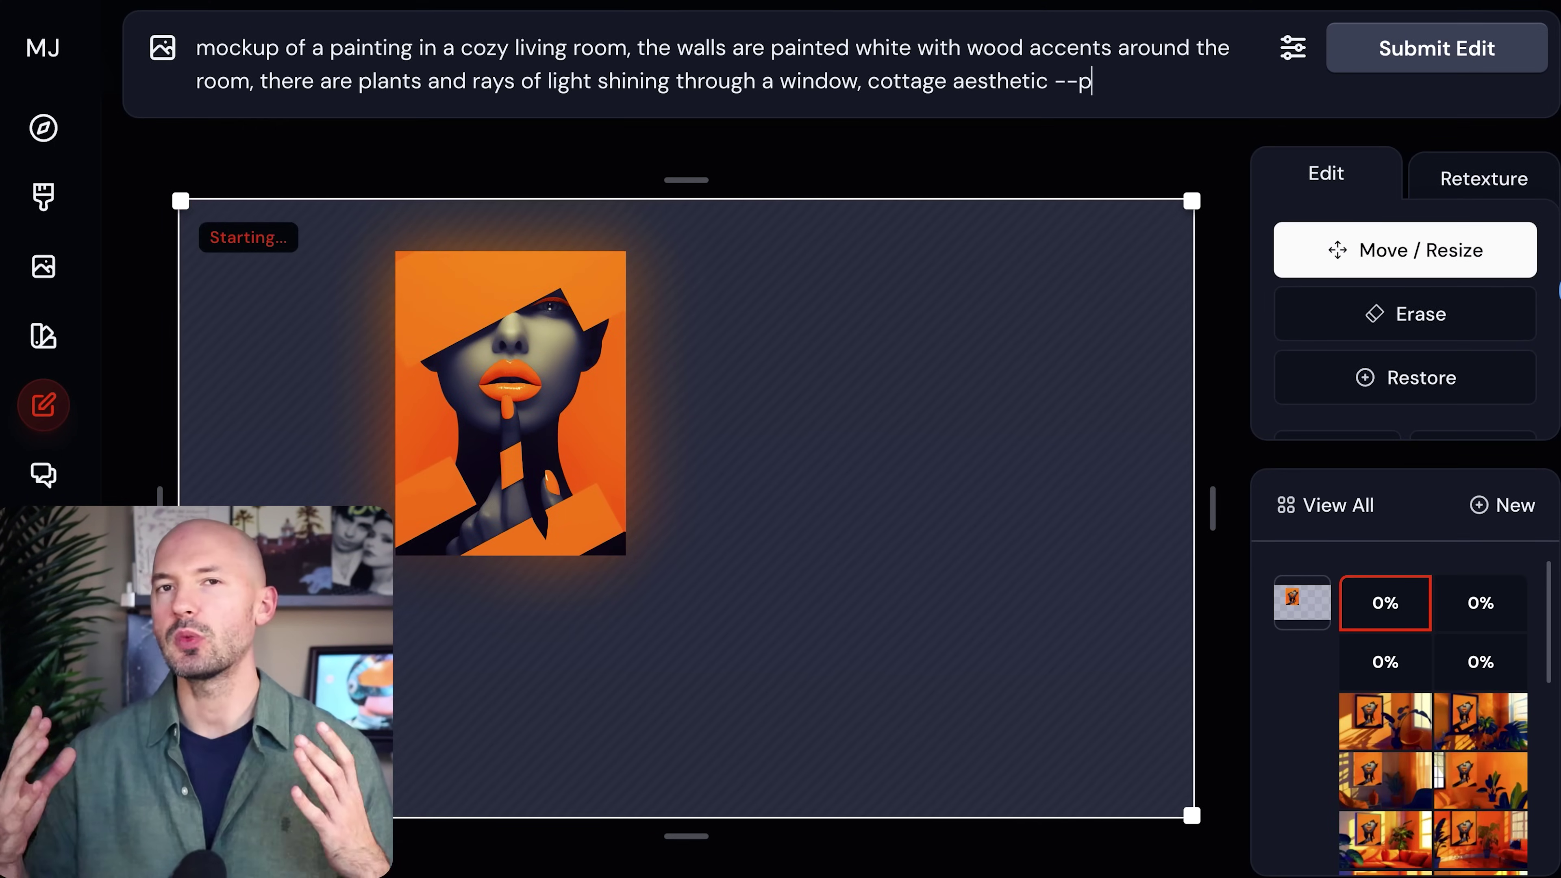
pyautogui.write('ersonalize pekc5tx')
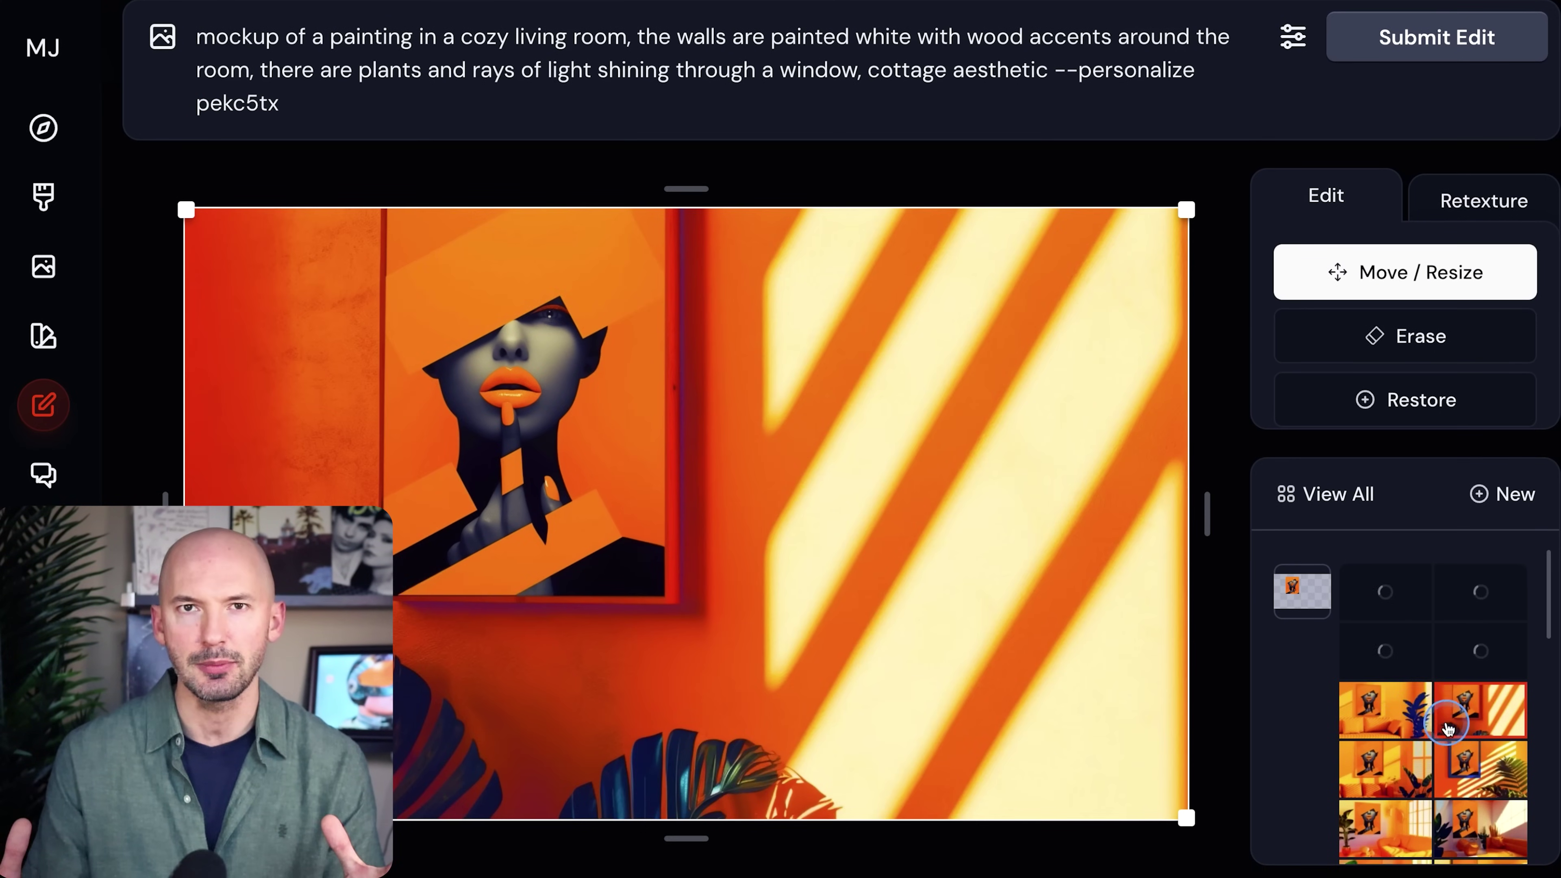
pyautogui.click(1393, 781)
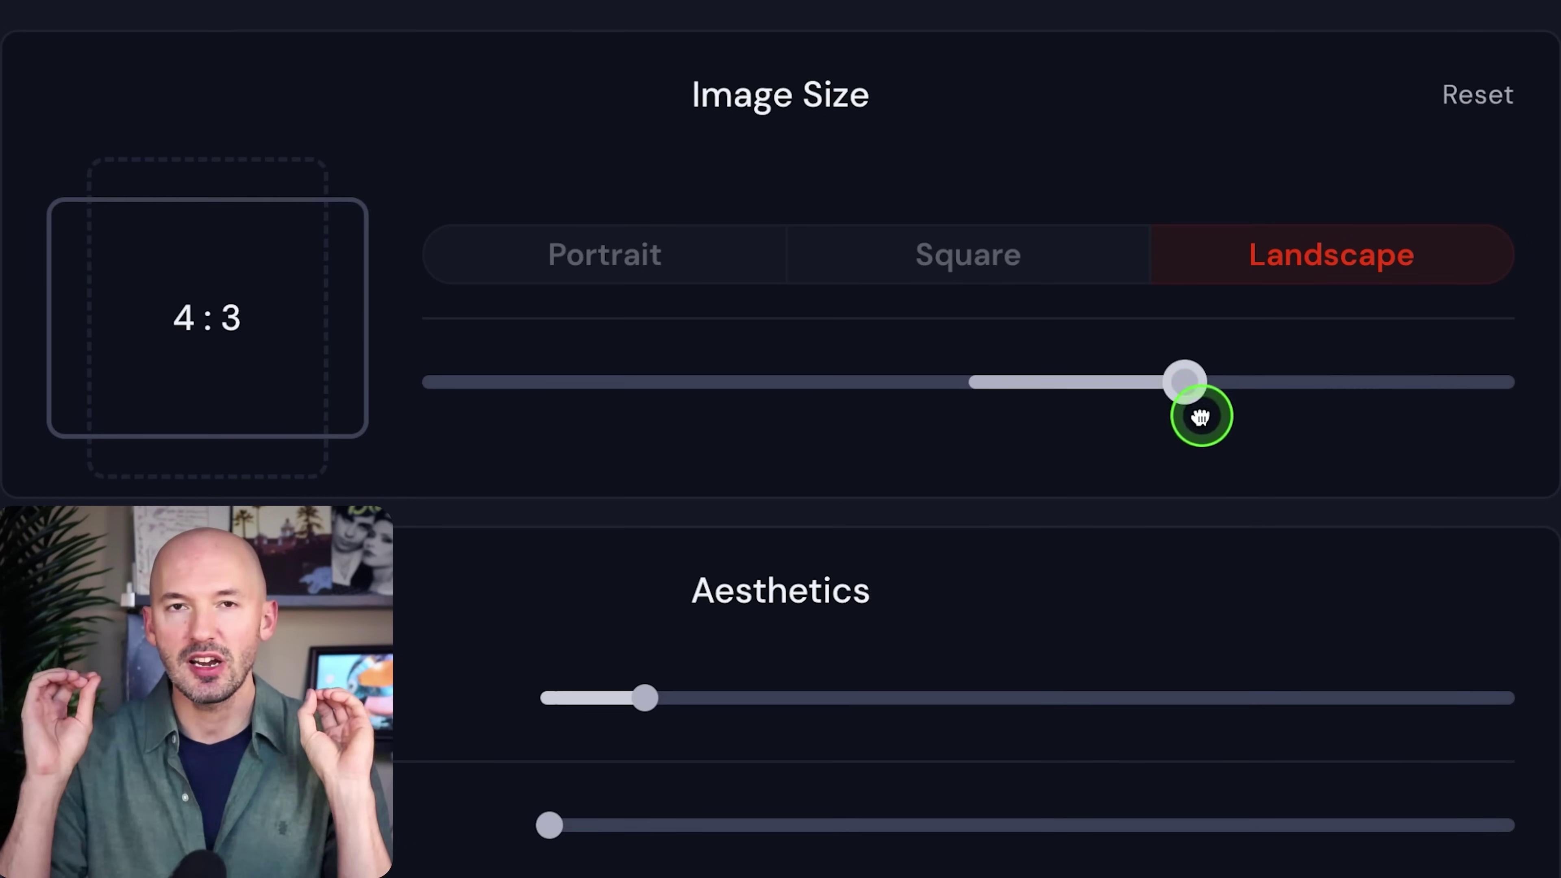
# Try the portrait 3:4 and landscape 4:3 image ratios, settling on square 1:1.
pyautogui.moveTo(1403, 388); pyautogui.dragTo(971, 382)
pyautogui.click(965, 268)
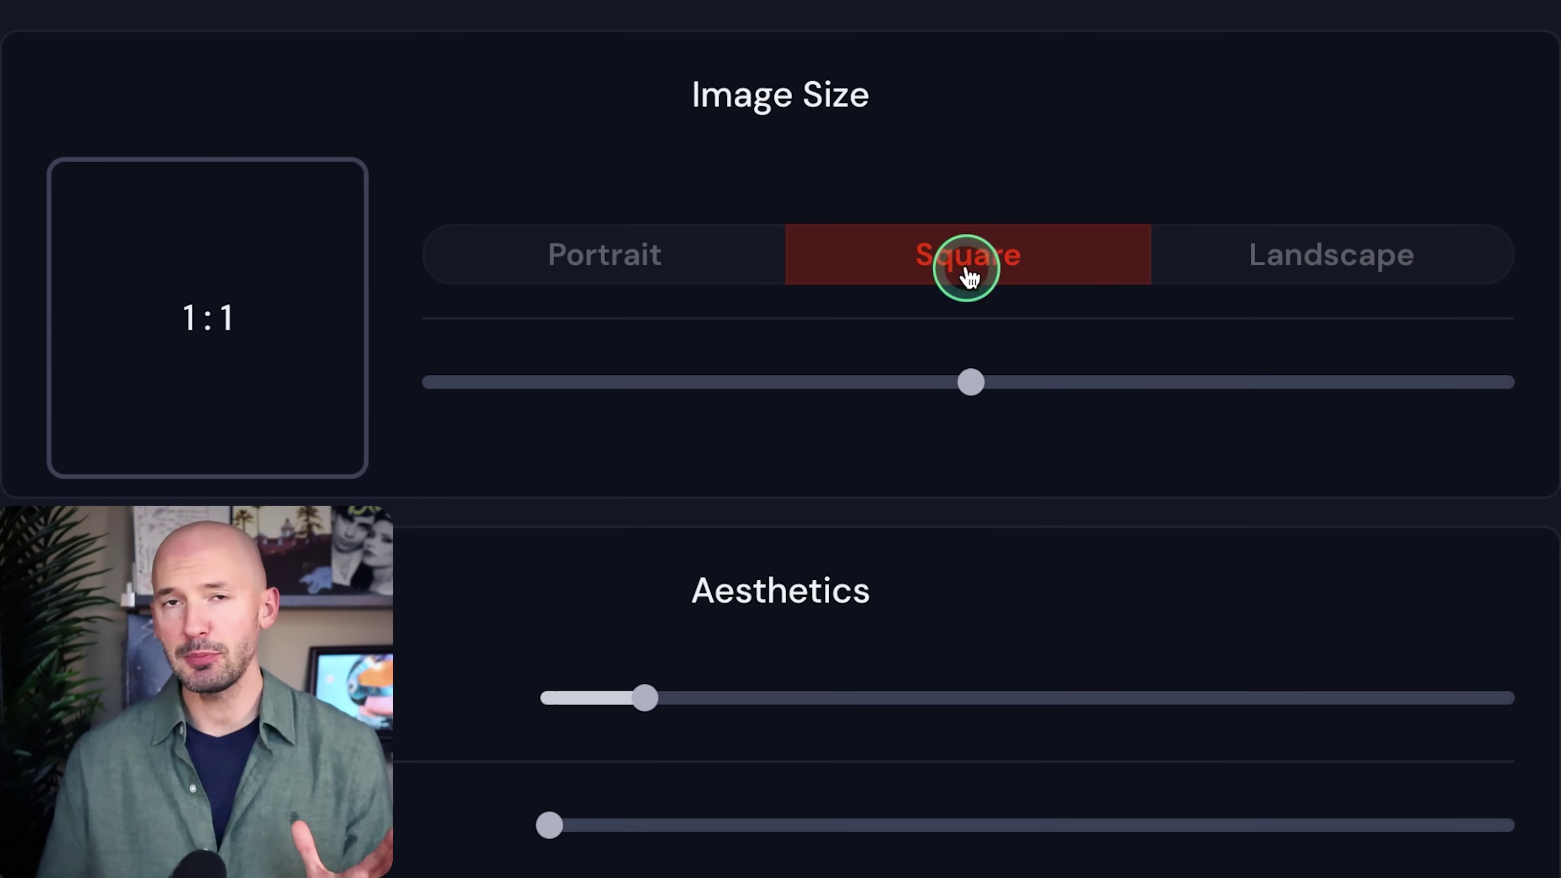
pyautogui.click(742, 261)
pyautogui.click(946, 256)
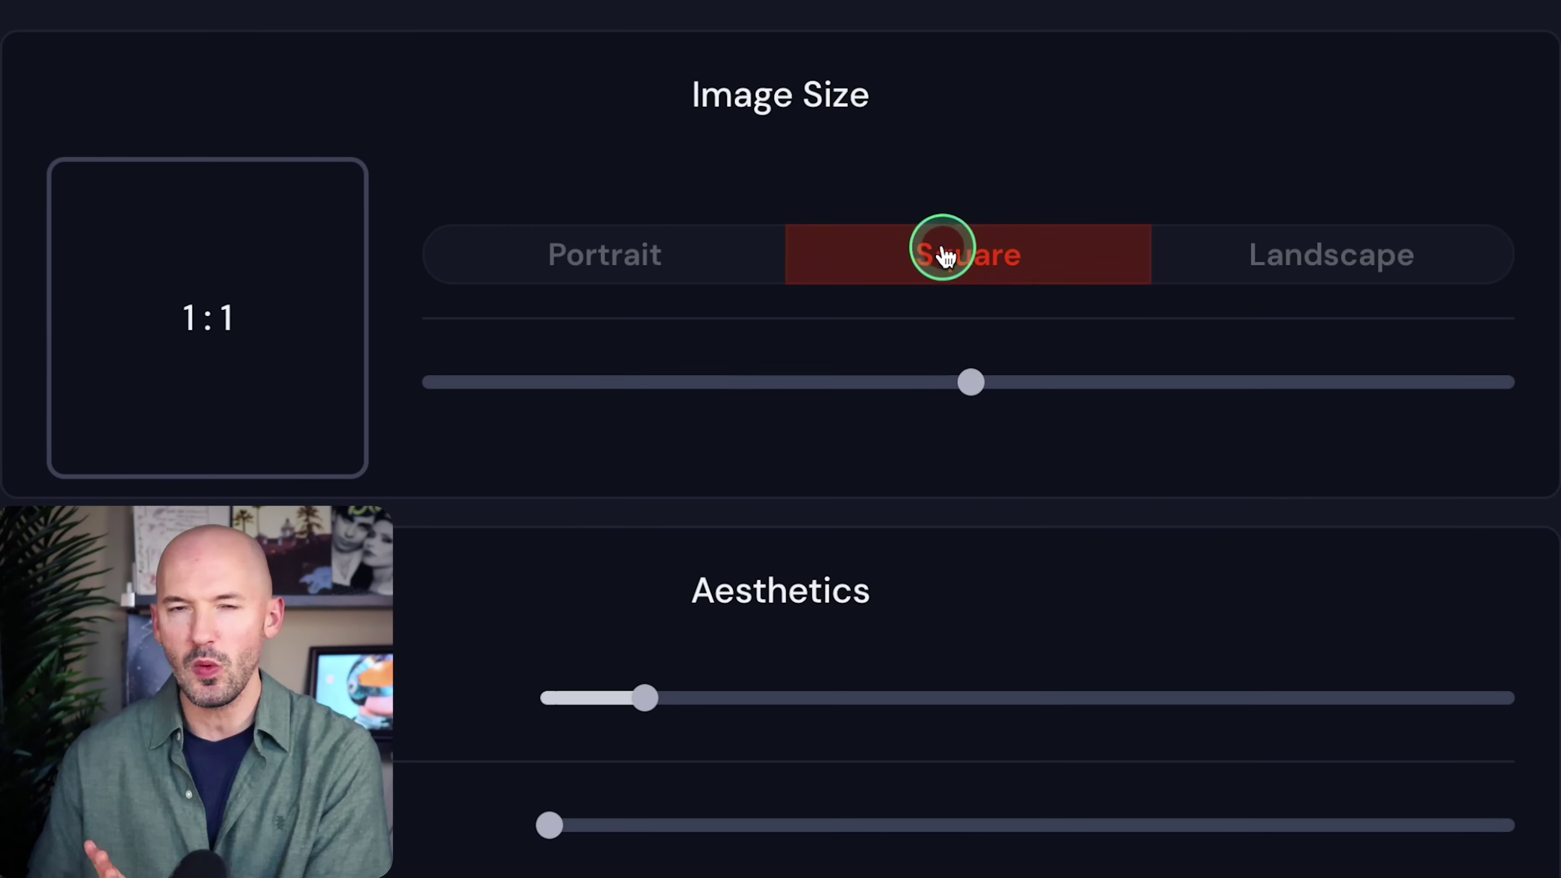
pyautogui.click(1227, 250)
pyautogui.click(1004, 252)
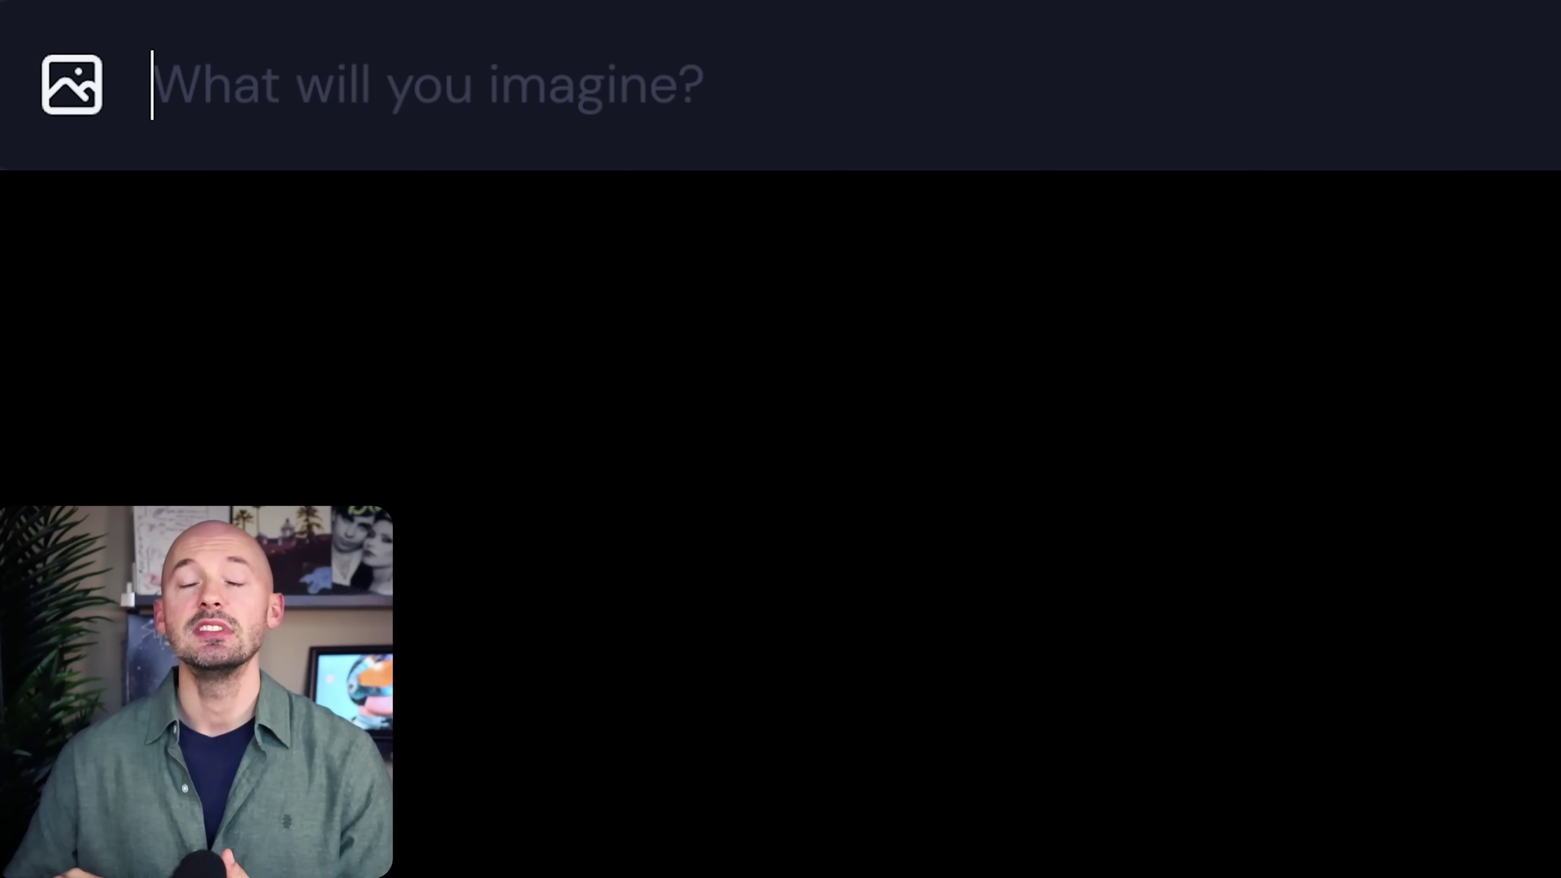
# Prompt 'a black pen and ink sketch of a kangaroo warrior, dynamic twyla tharp pose --c 3'.
pyautogui.write('a black ')
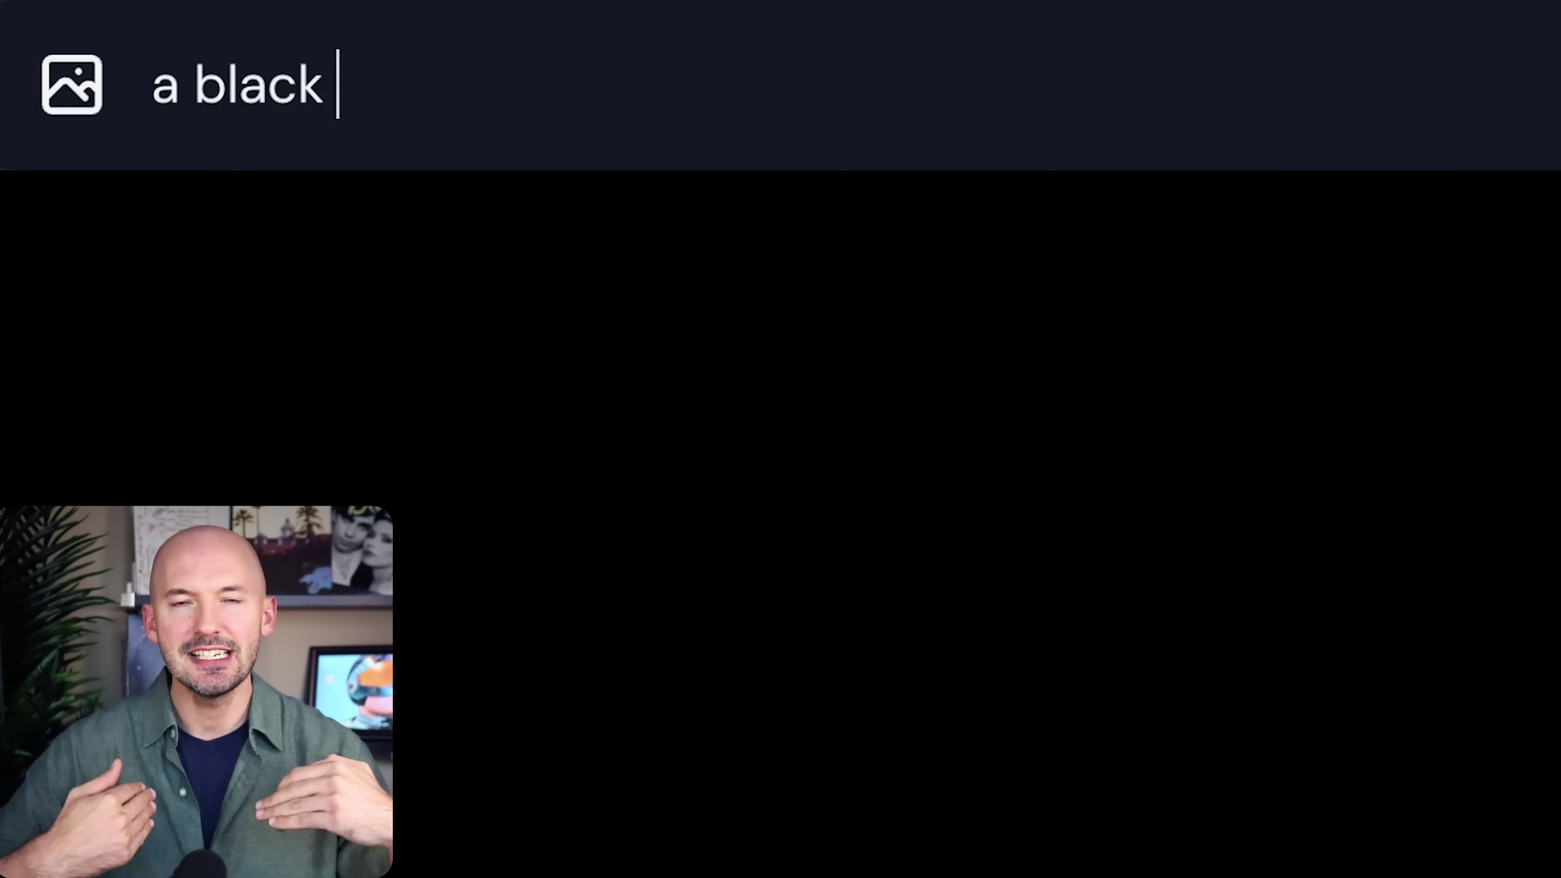
pyautogui.write('pen and ink ske')
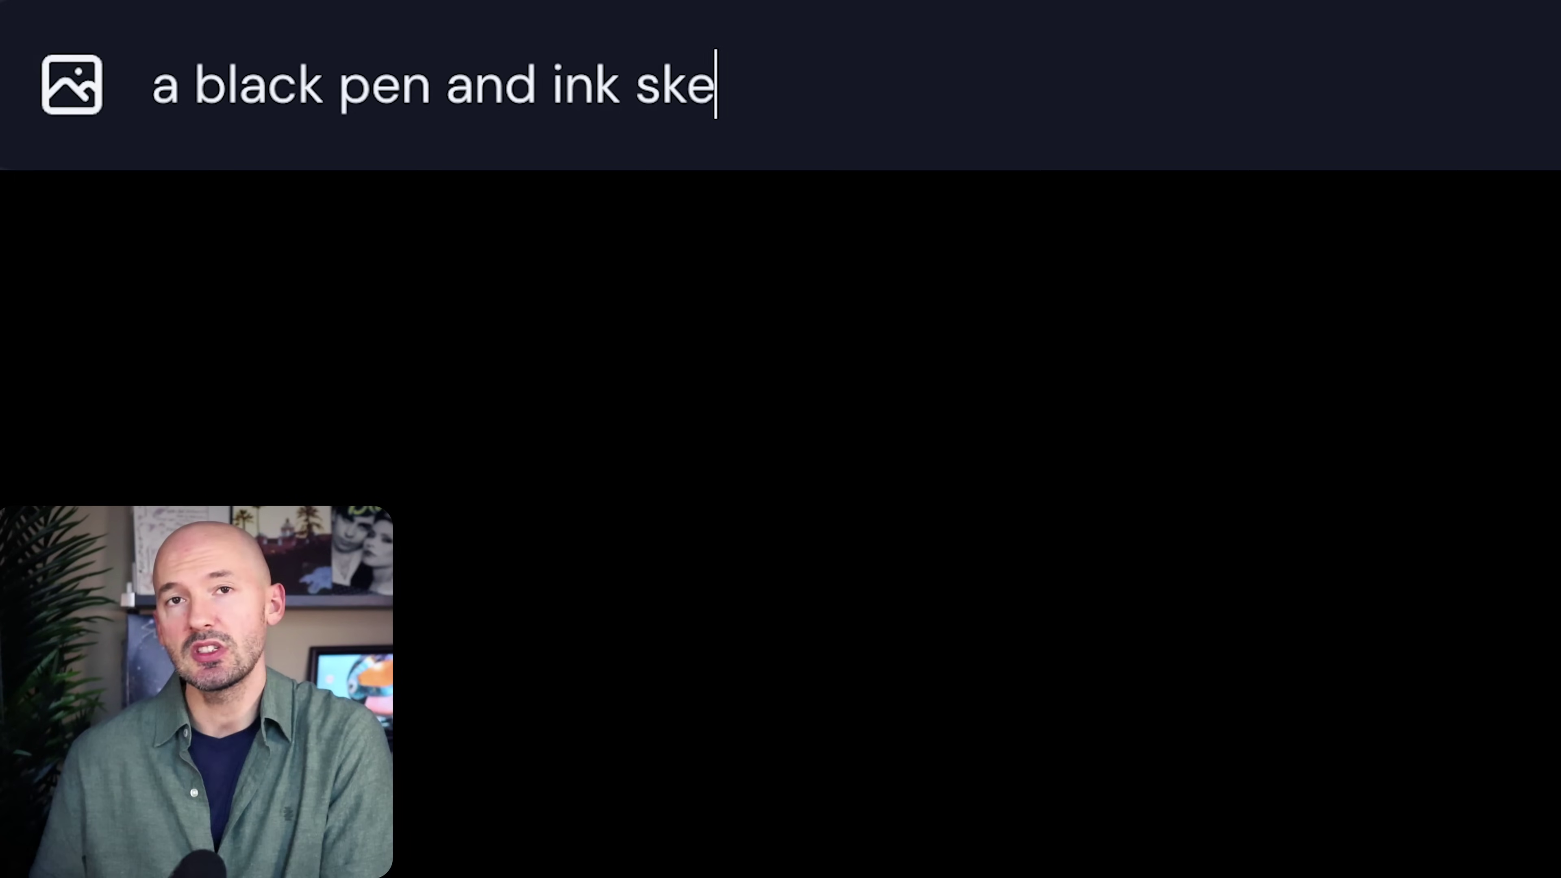
pyautogui.write('tch of a kang')
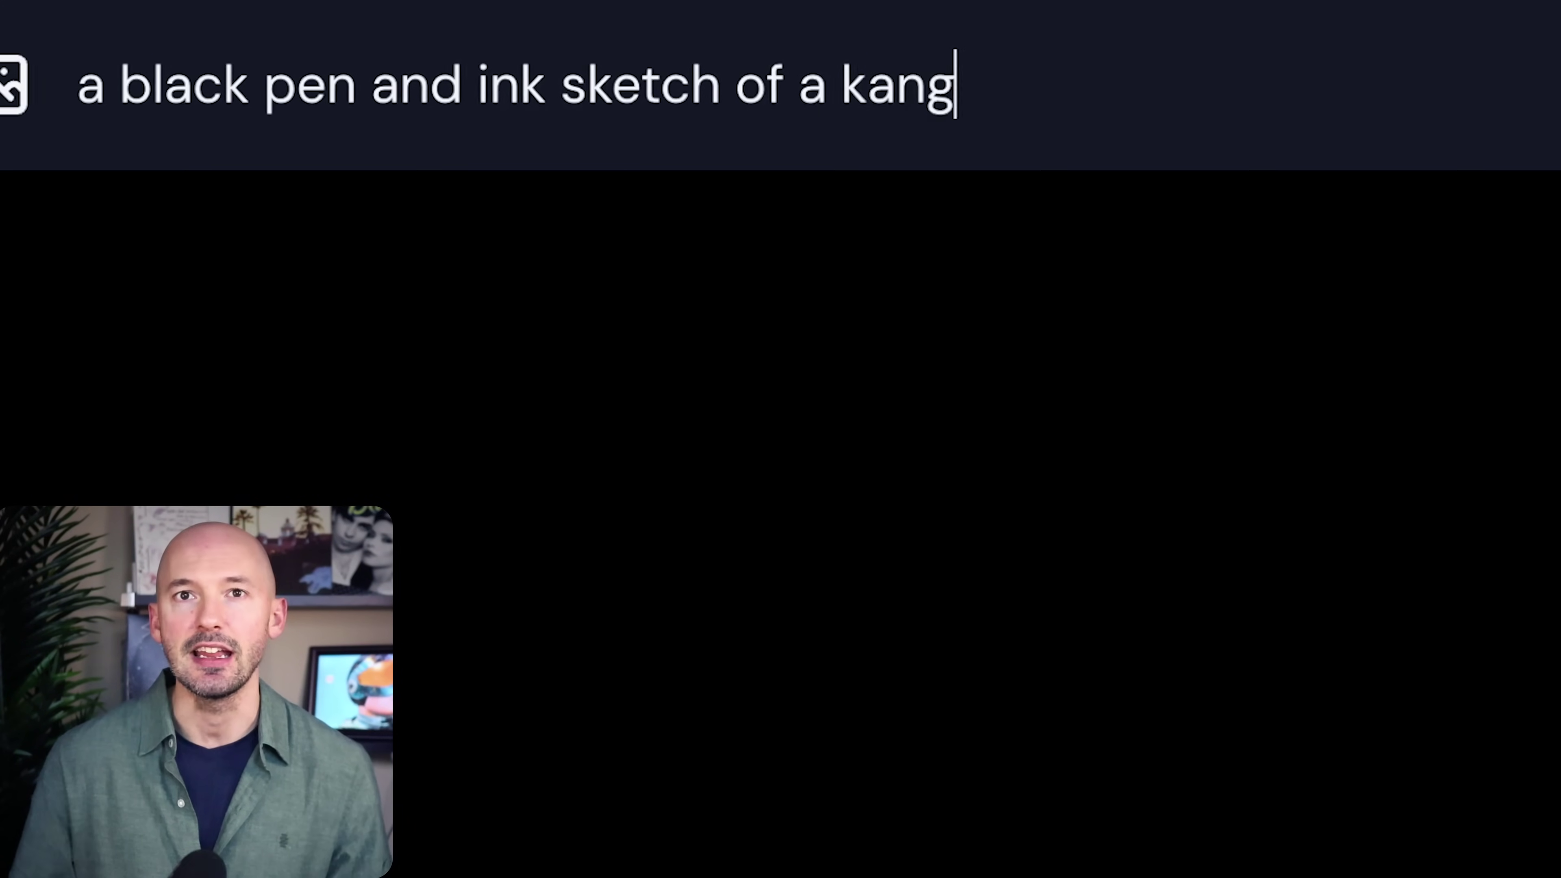
pyautogui.write('aroo warrior,')
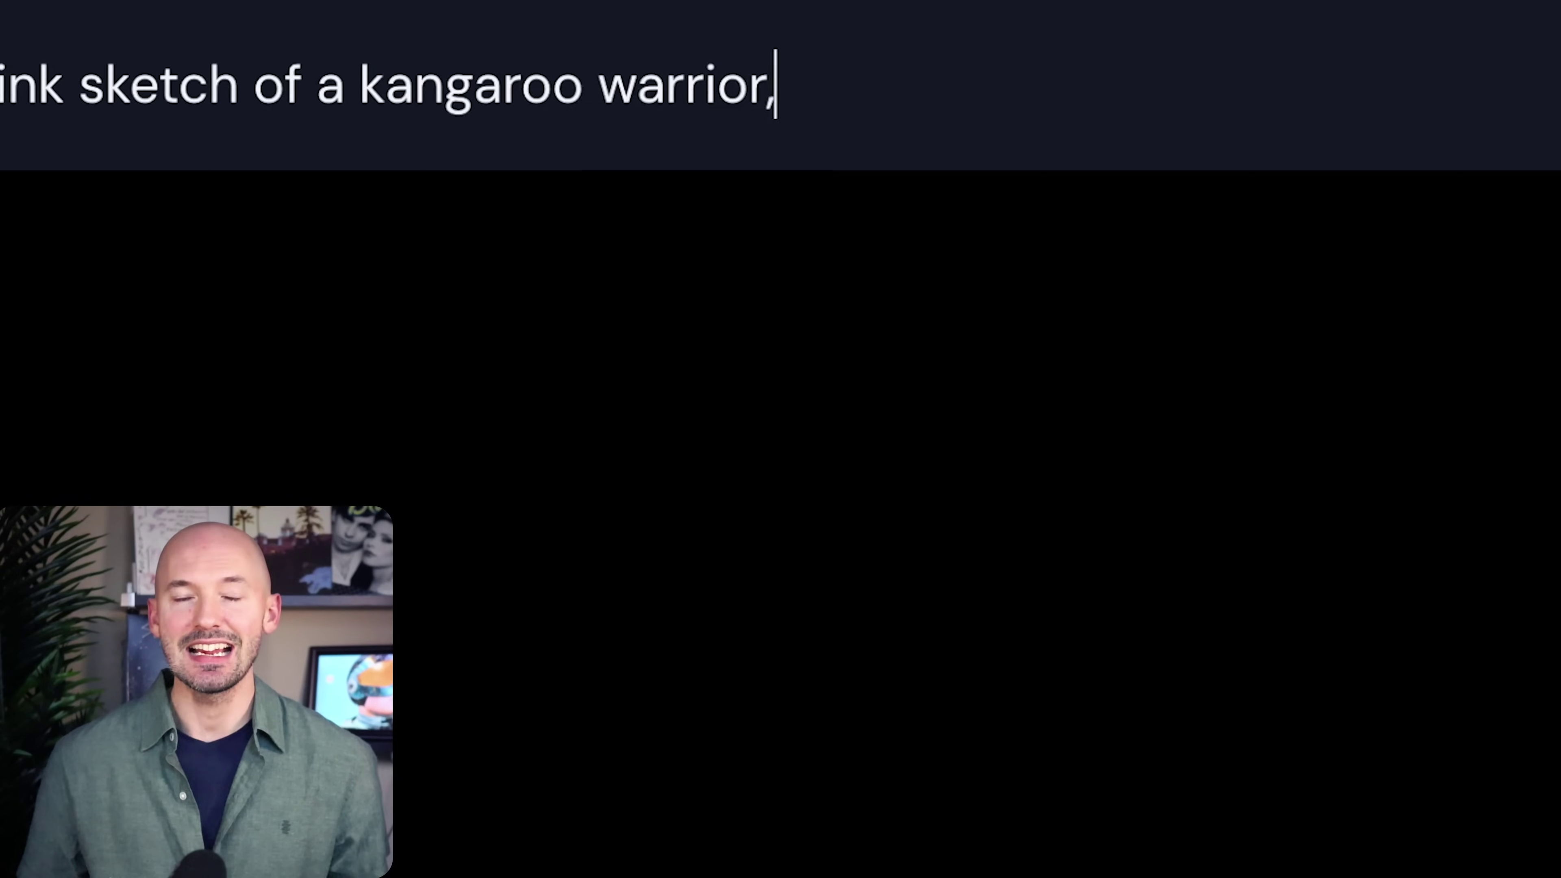
pyautogui.write(' dynamic twyl')
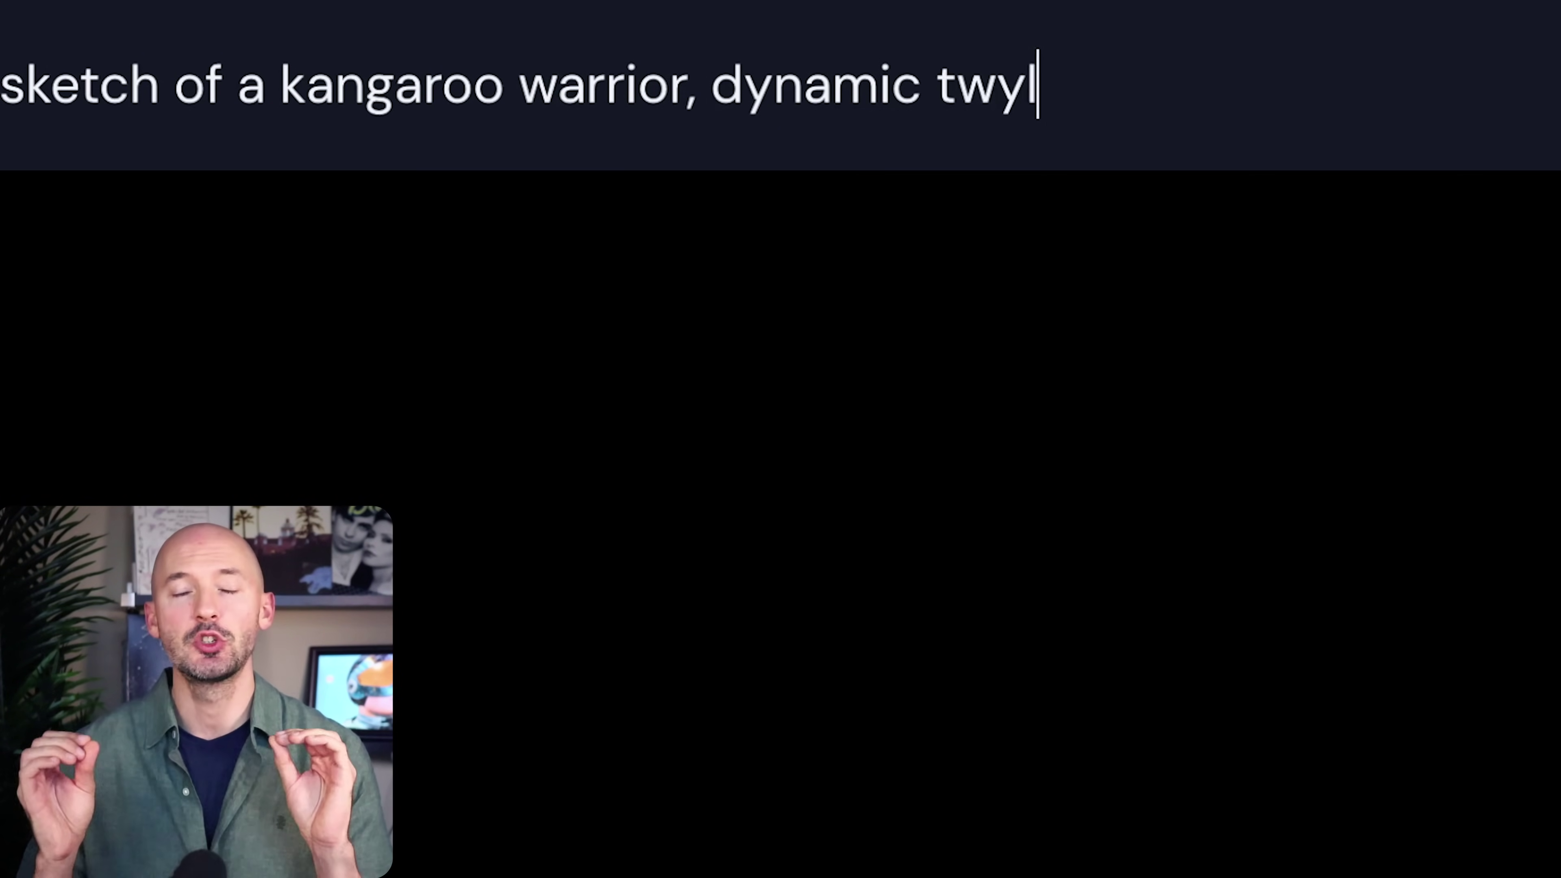
pyautogui.write('a tharp pose --c')
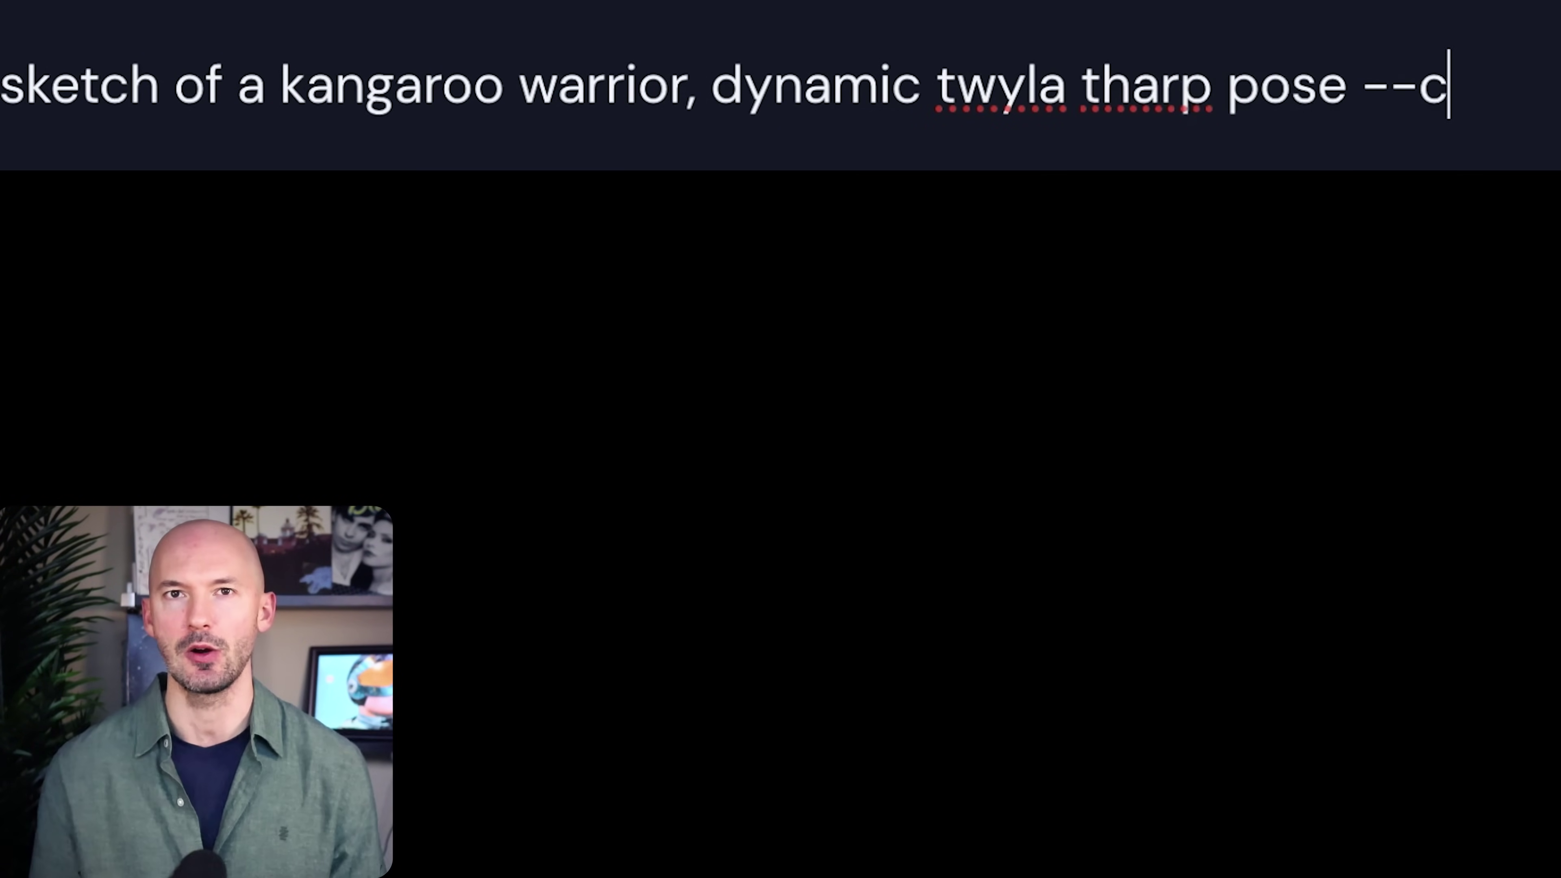
pyautogui.write(' 3')
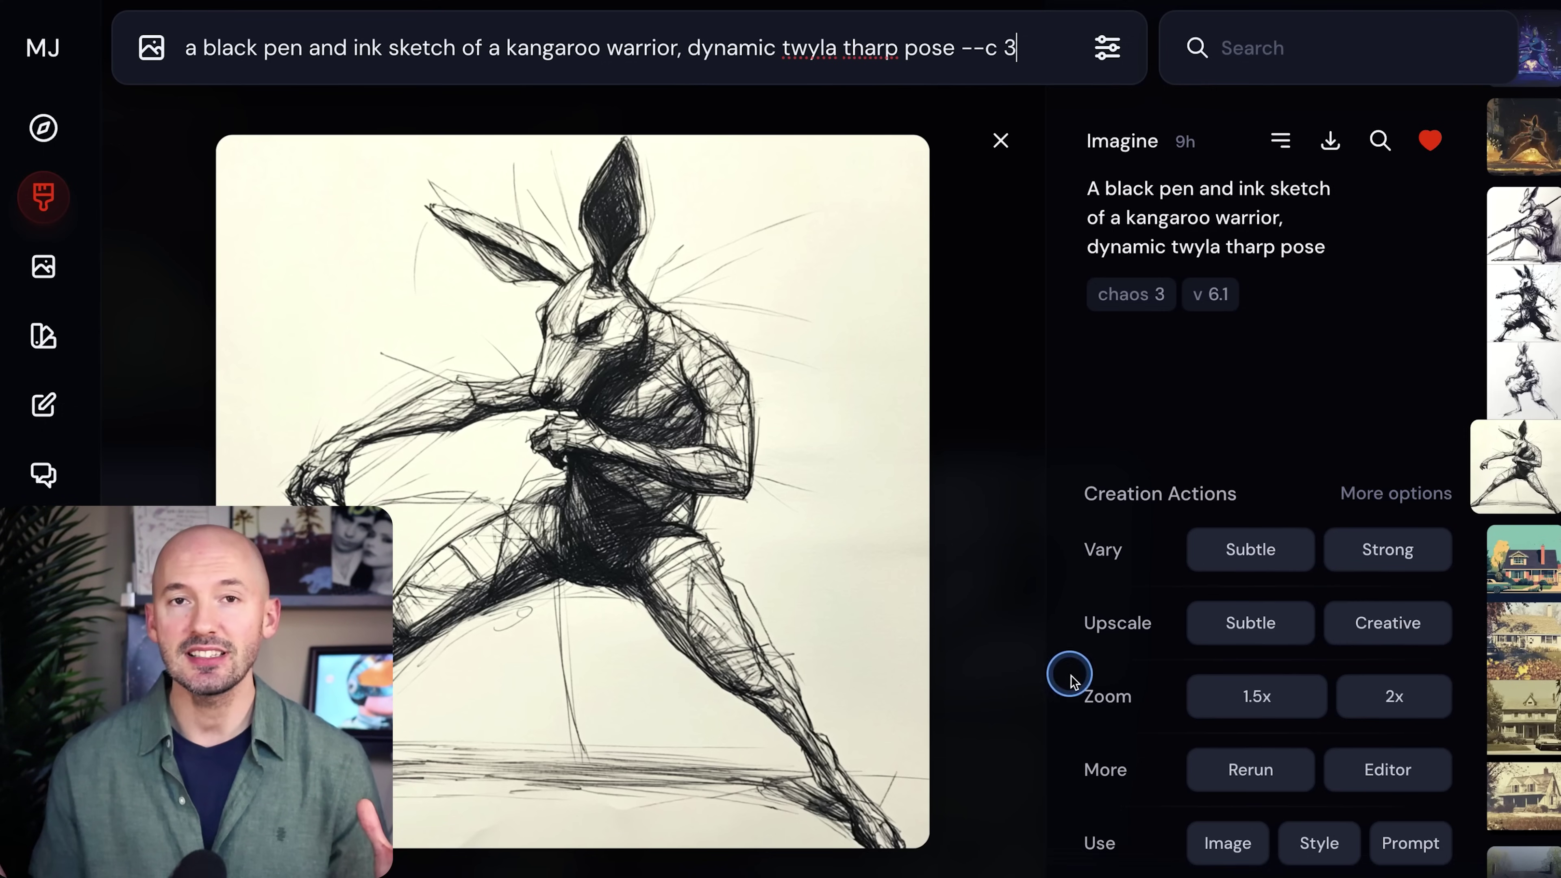
# Open the kangaroo sketch in the full editor and preview the painted retexture variants.
pyautogui.click(1379, 776)
pyautogui.click(1326, 723)
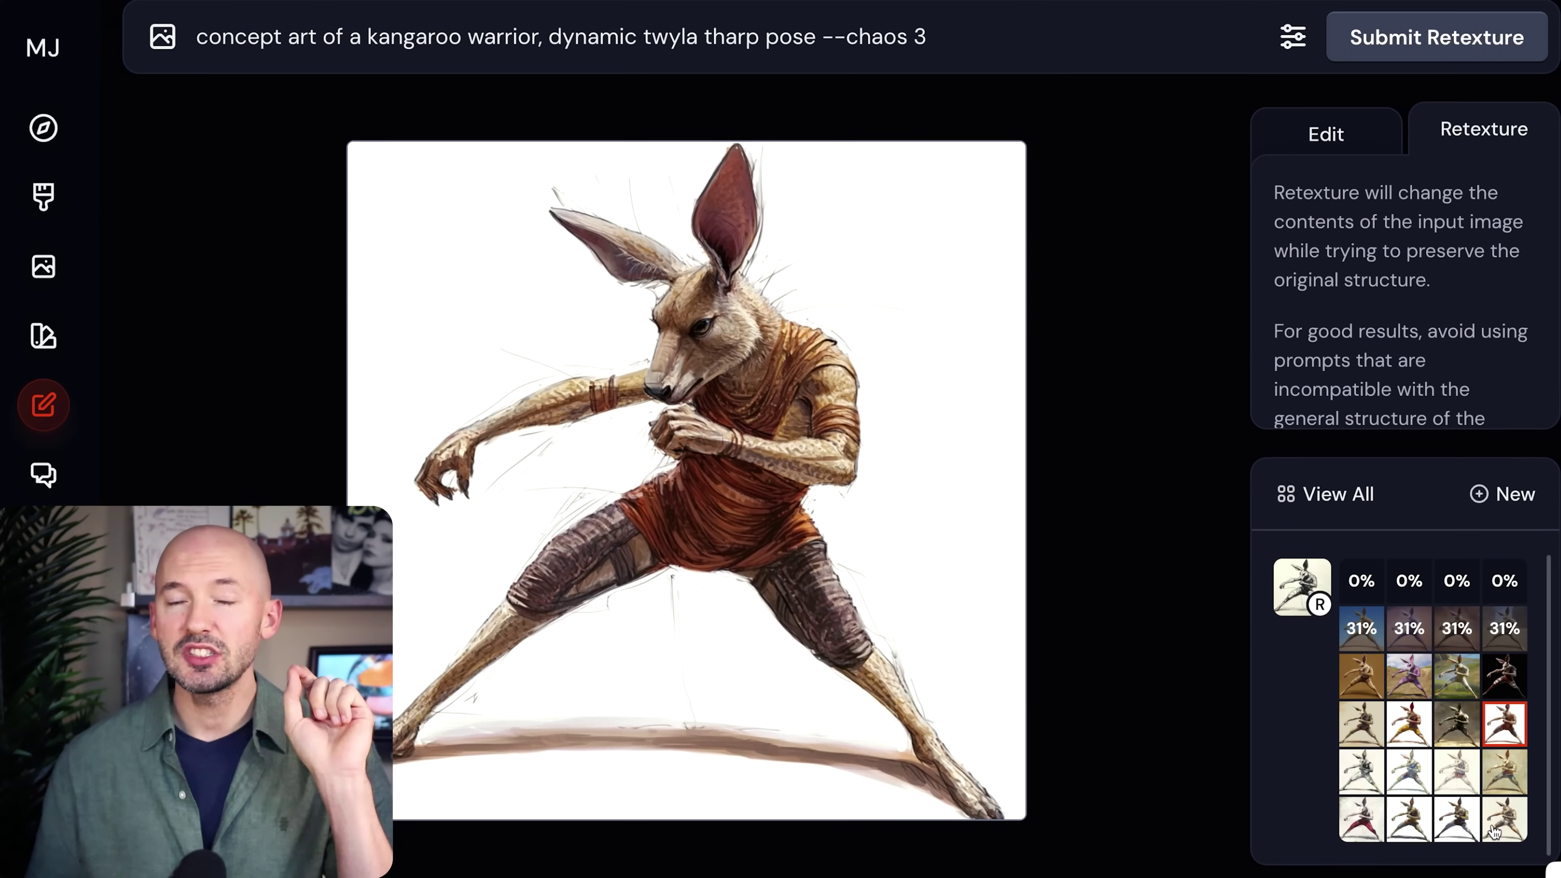
pyautogui.press('Left')
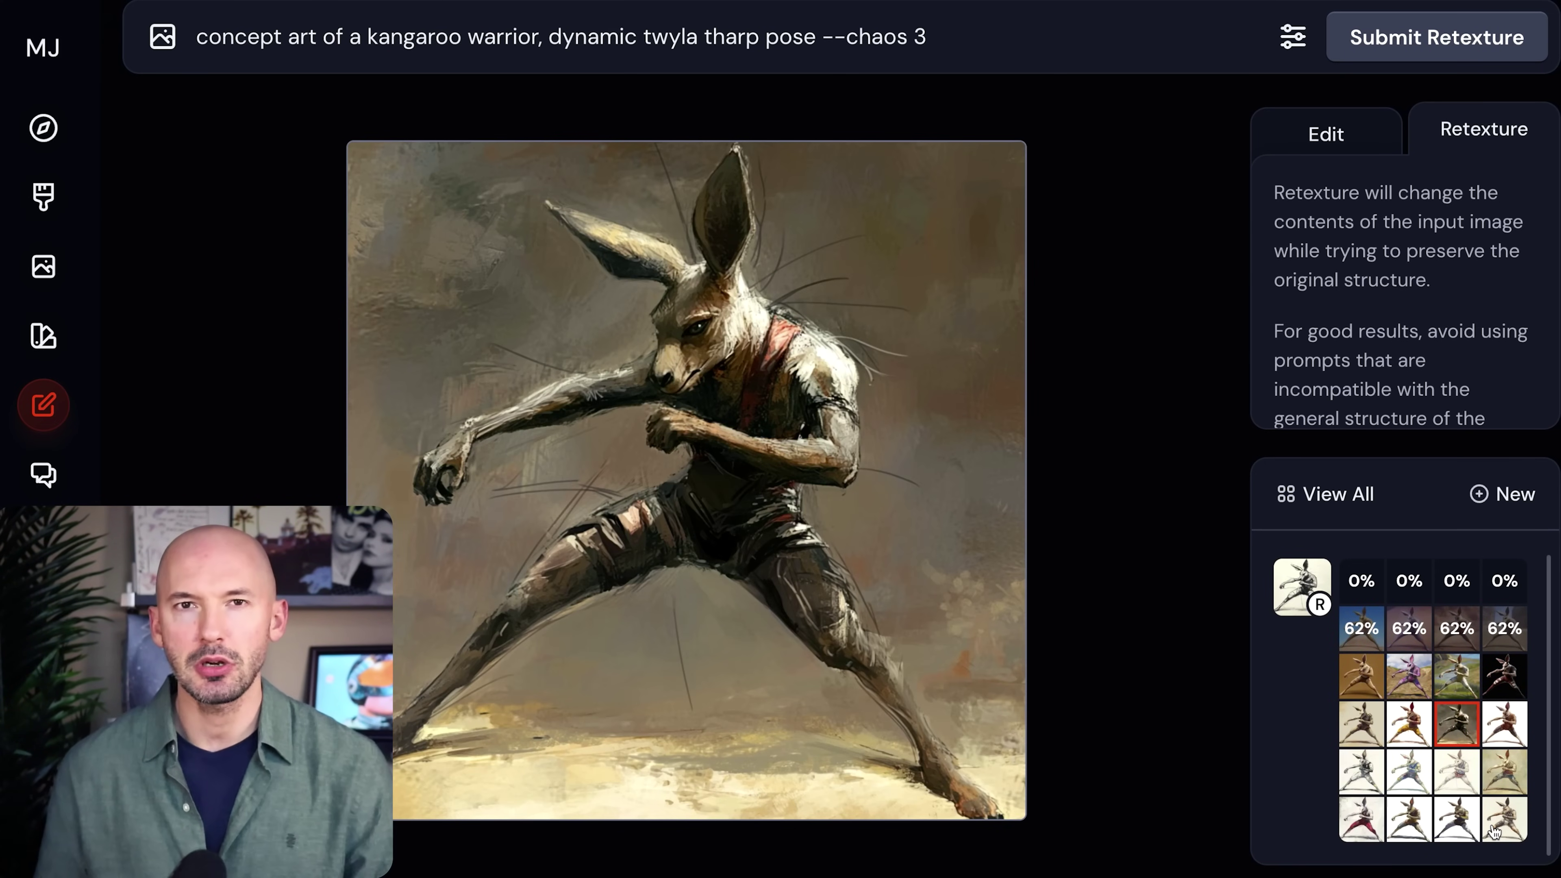
pyautogui.press('Left')
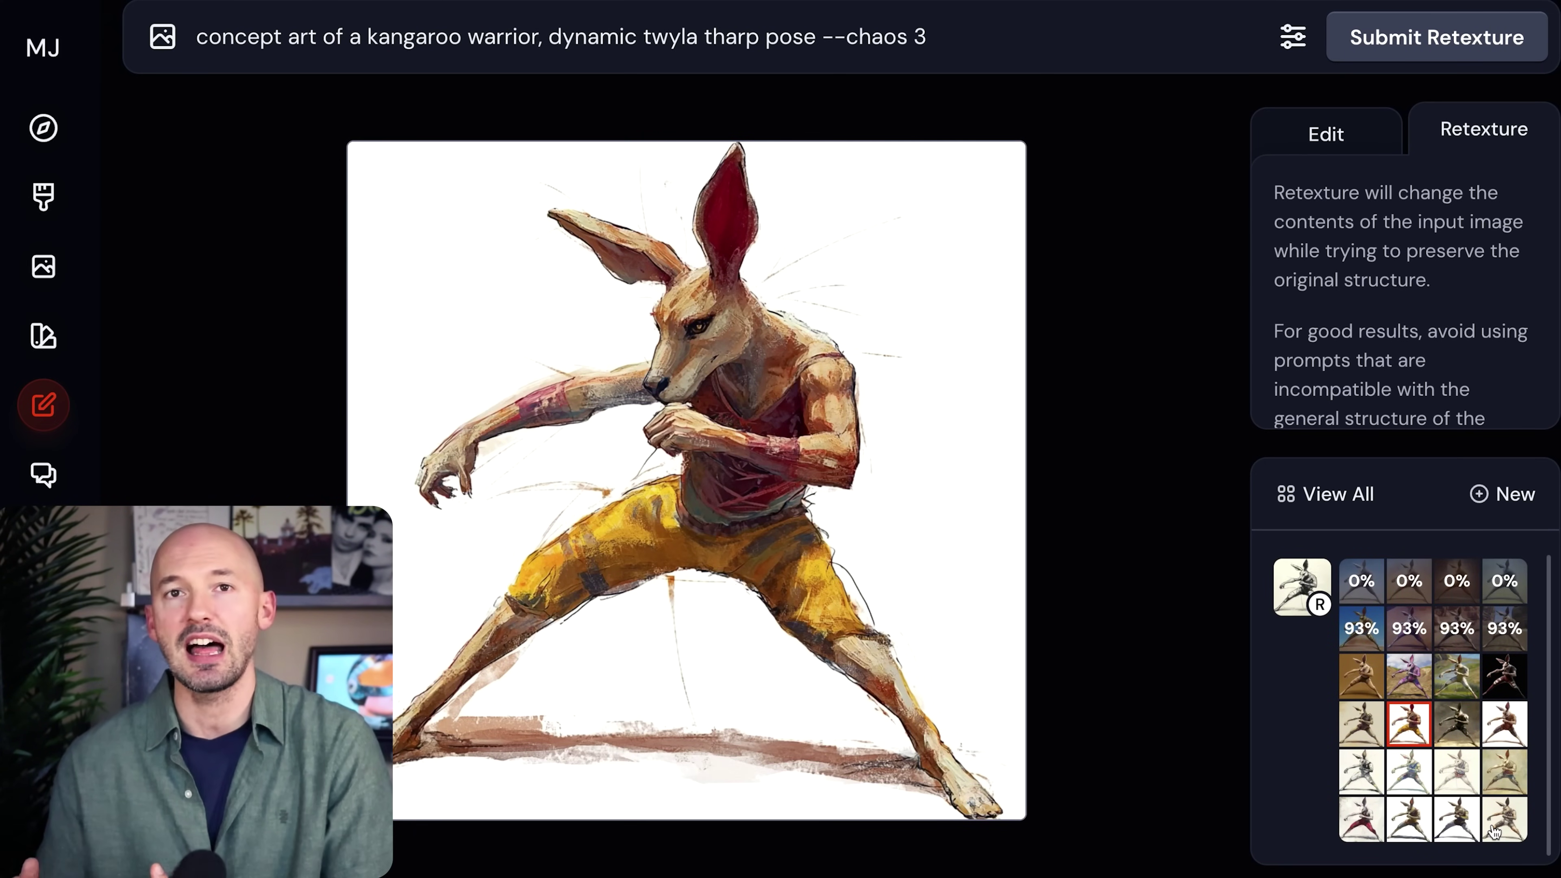
pyautogui.press('Left')
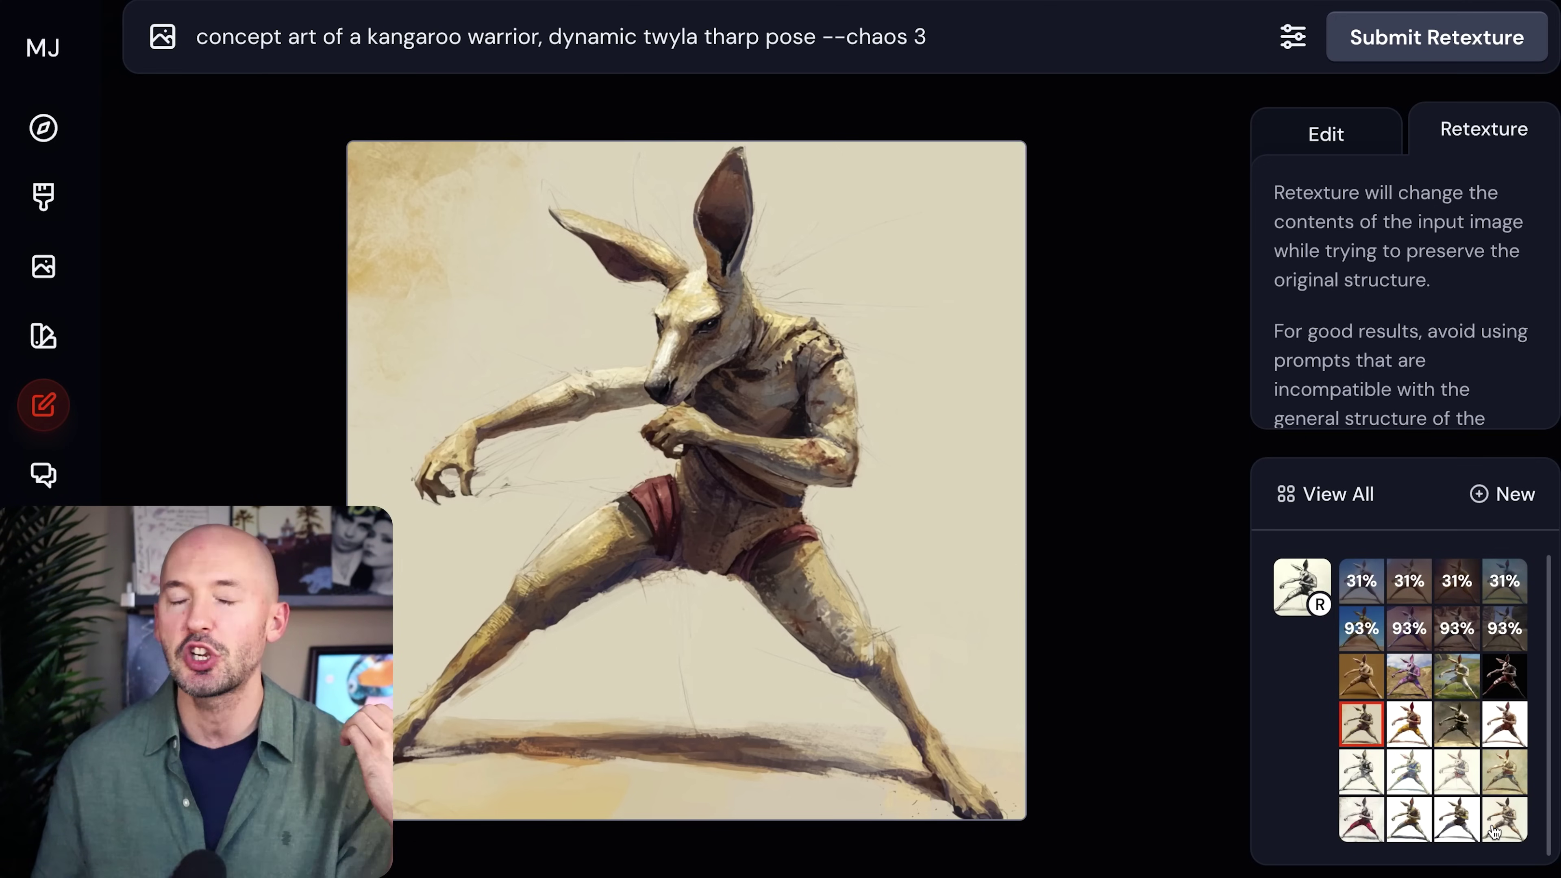
# Step through the remaining variants and settle on the yellow-outfit Fortnite-style kangaroo.
pyautogui.press('Down')
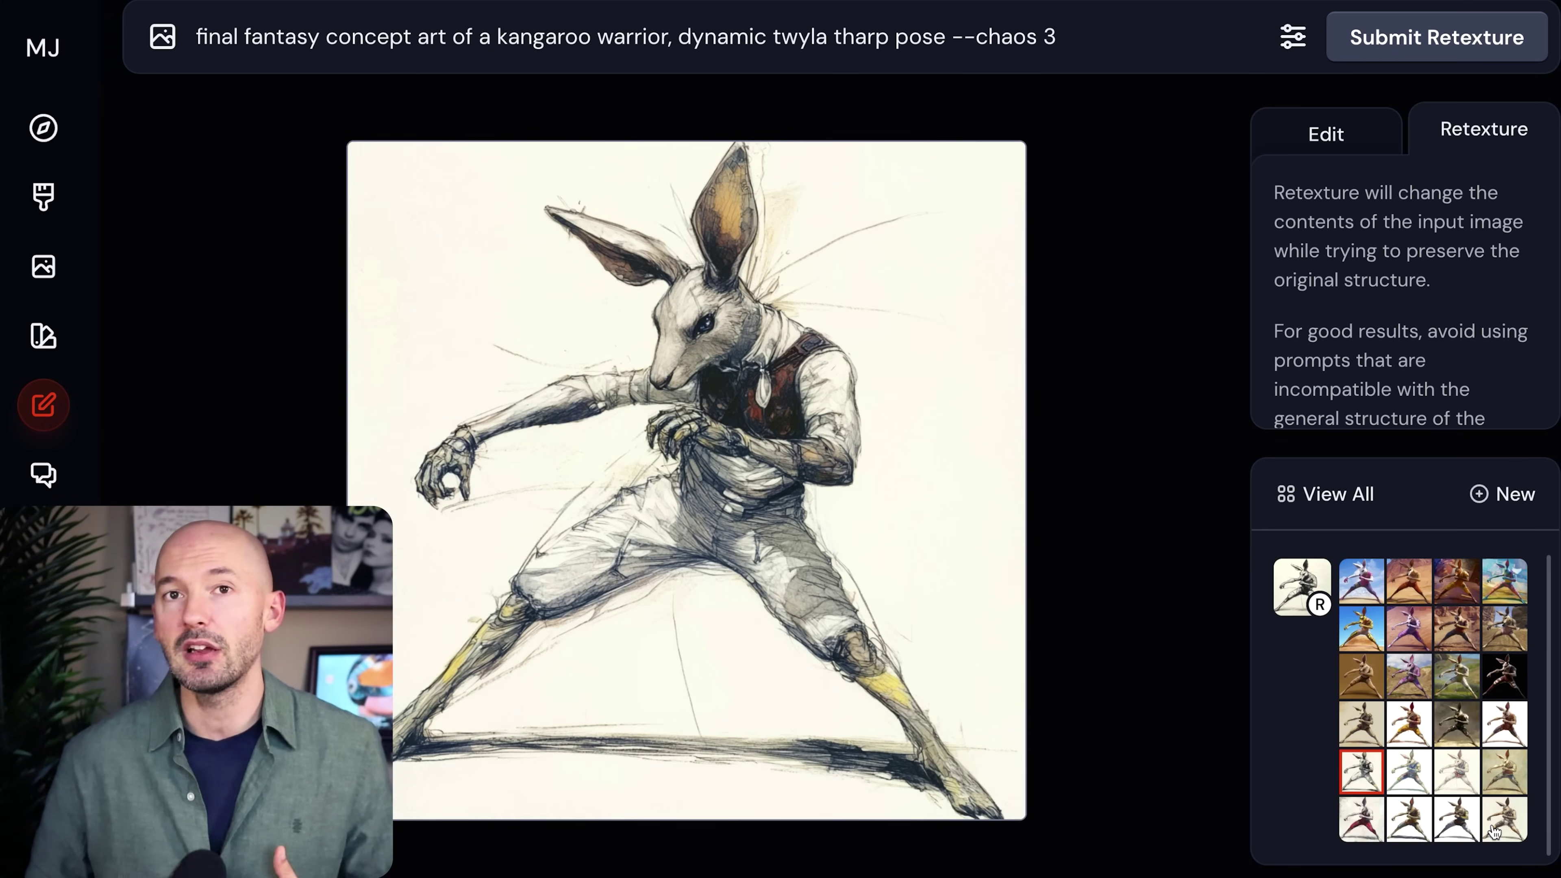
pyautogui.press('Right')
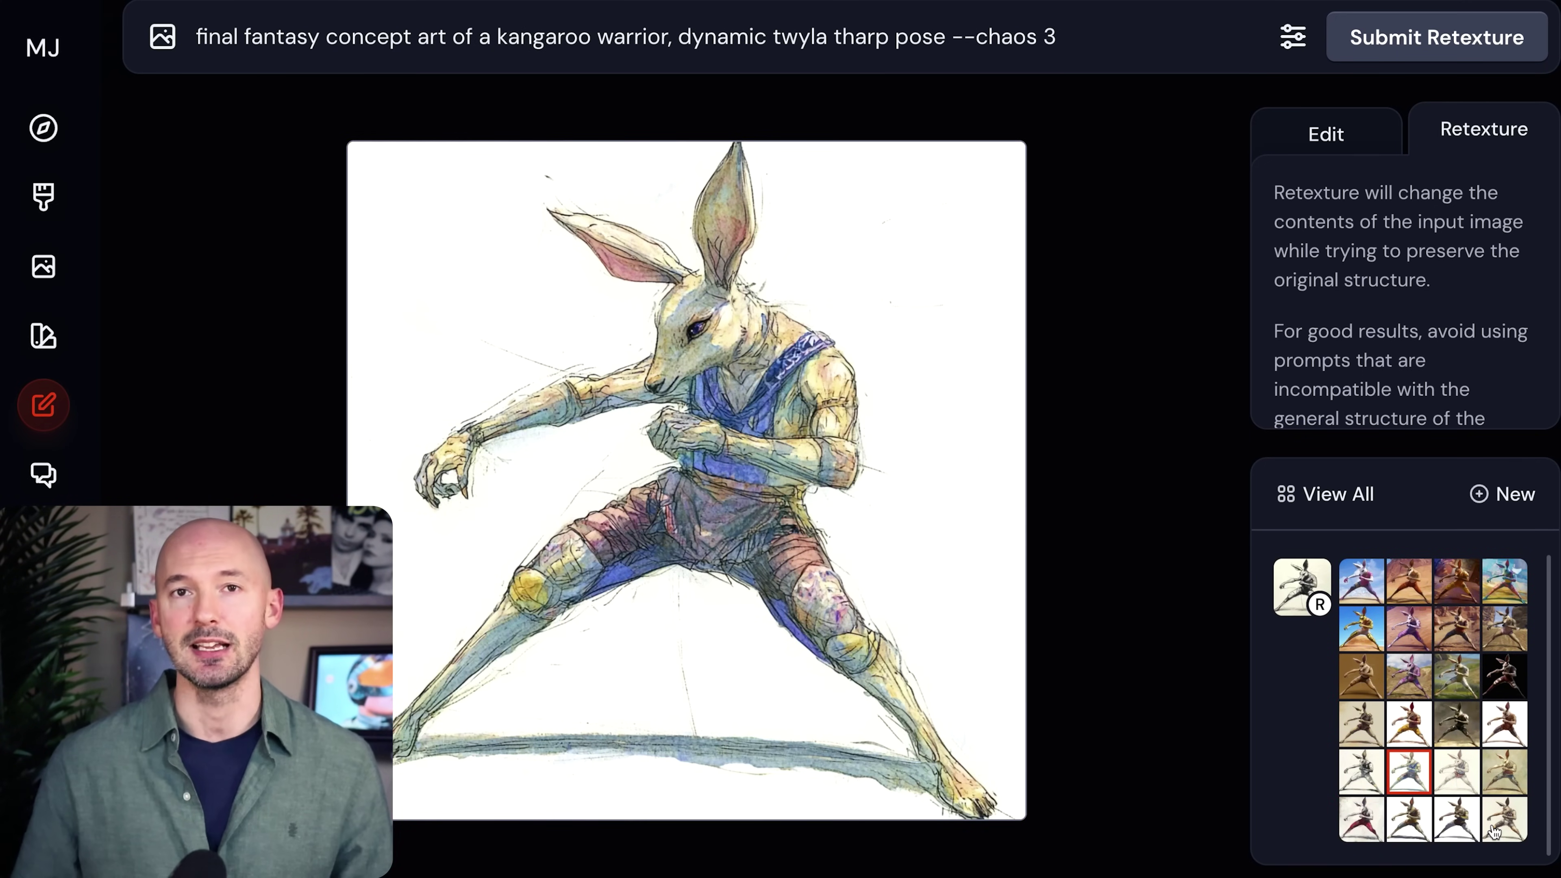
pyautogui.press('Right')
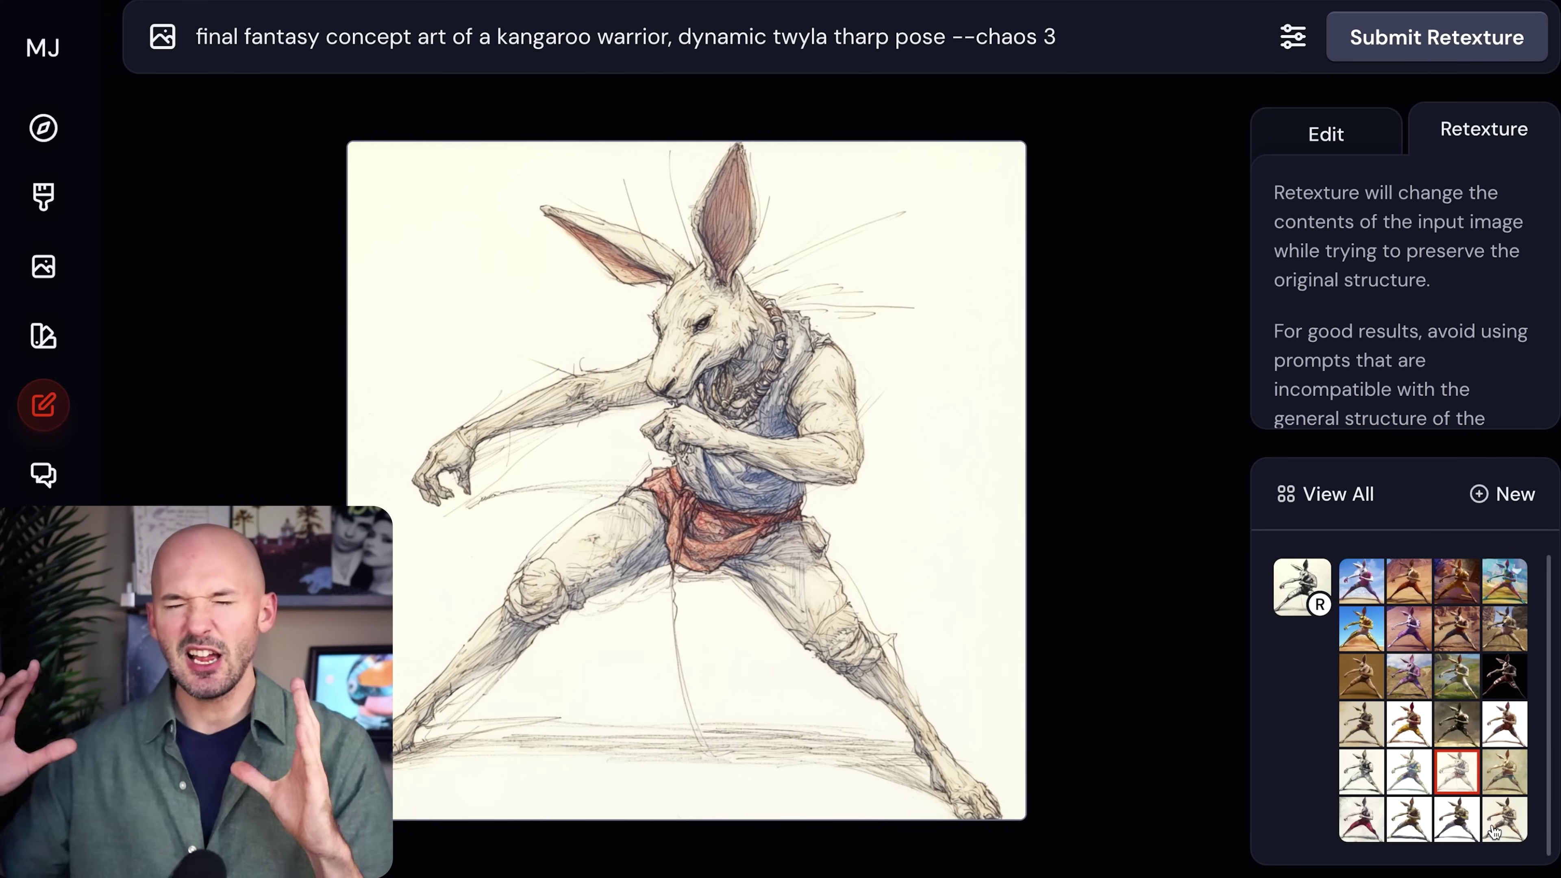
pyautogui.press('Right')
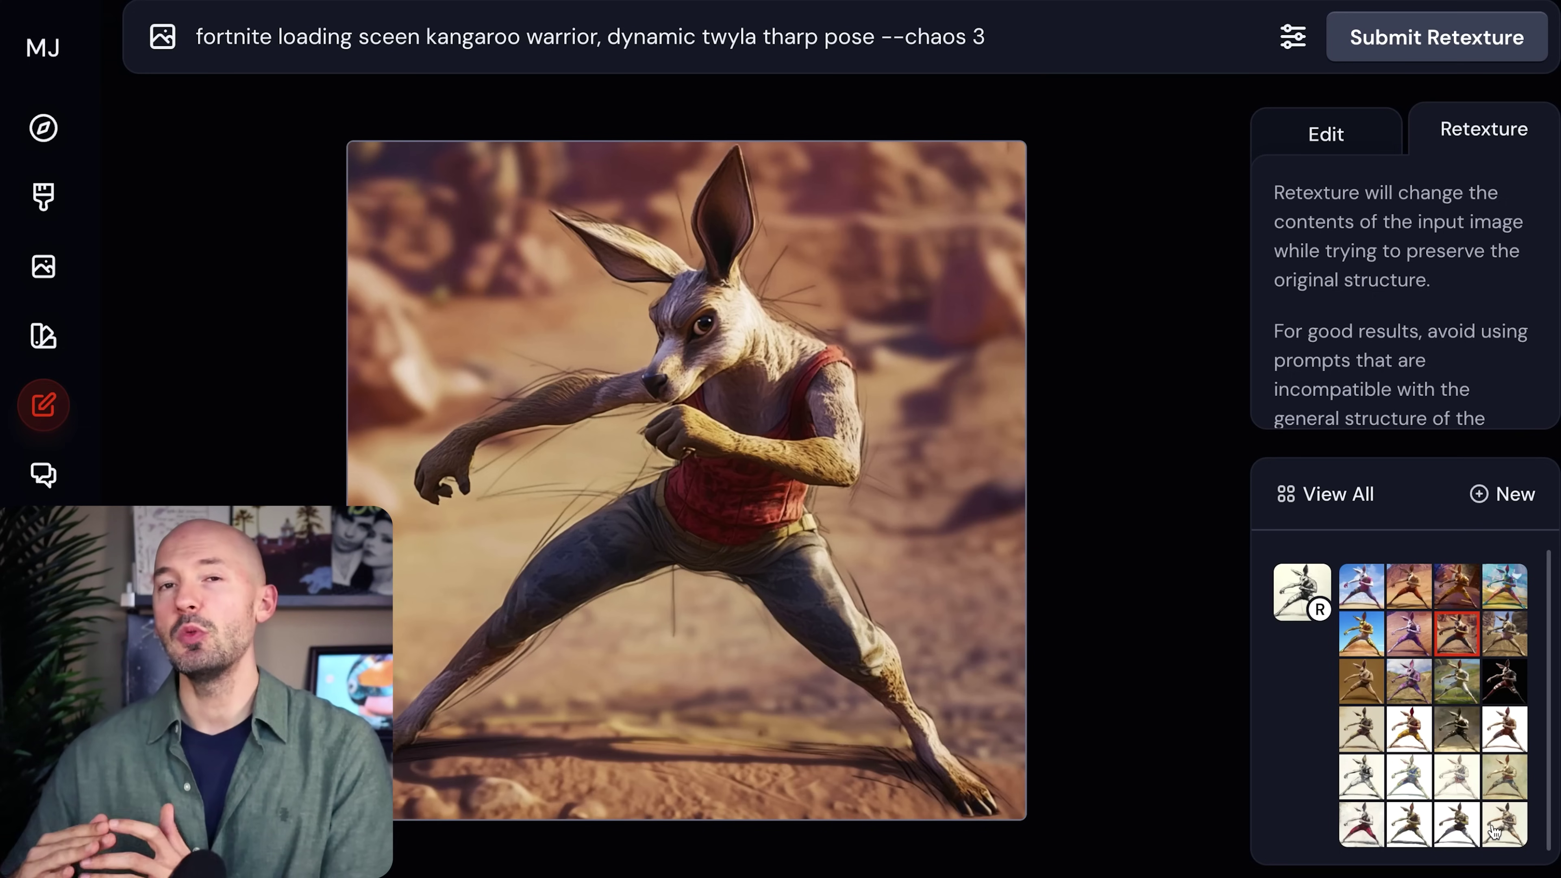
pyautogui.press('Right')
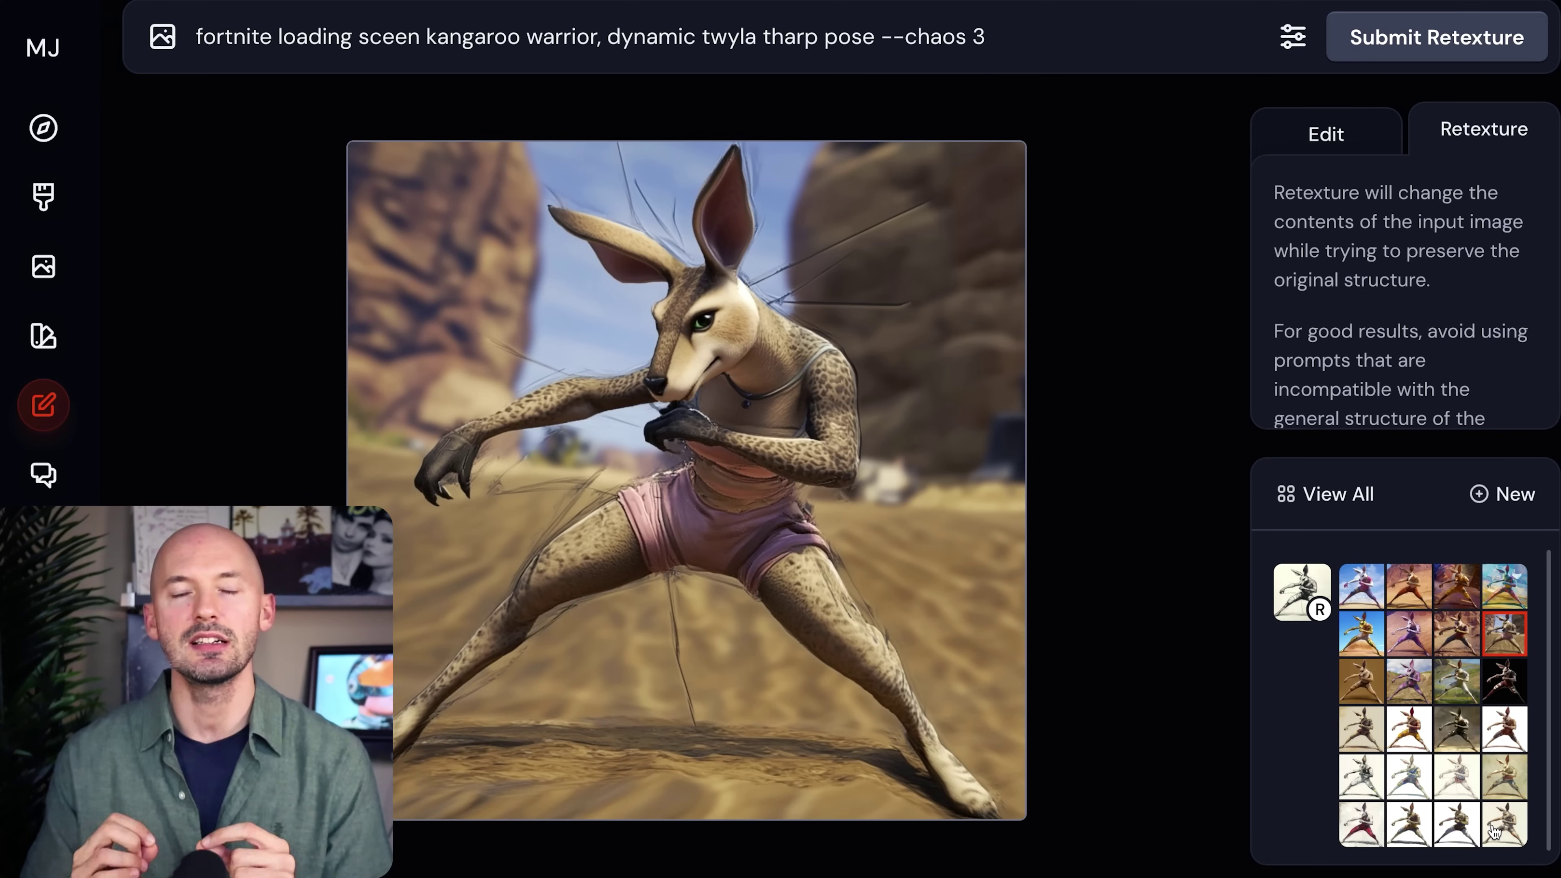
pyautogui.press('Up')
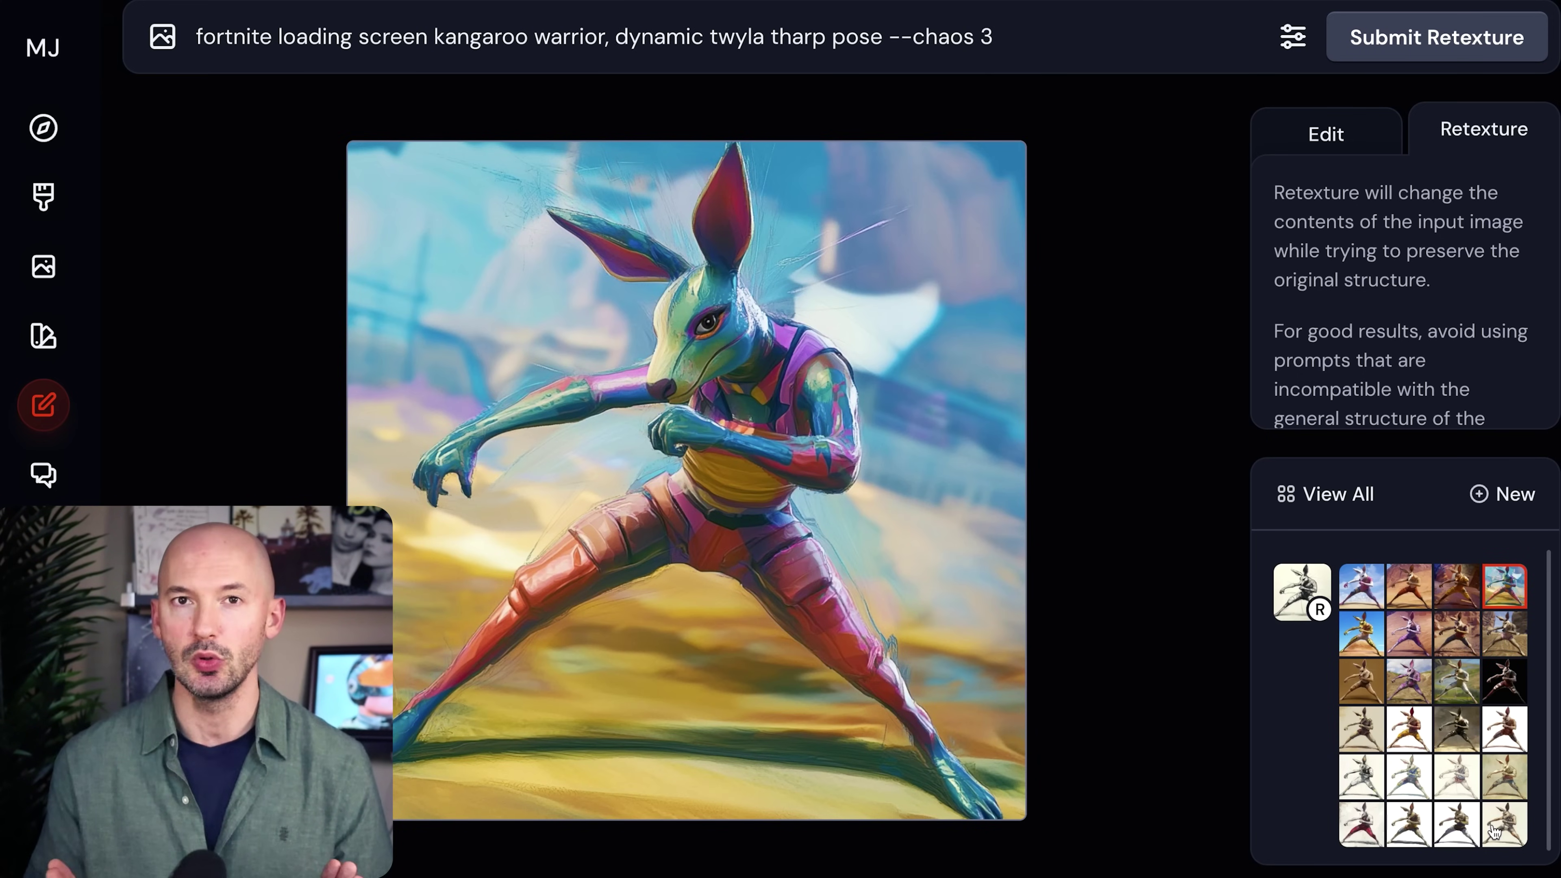
pyautogui.press('Left')
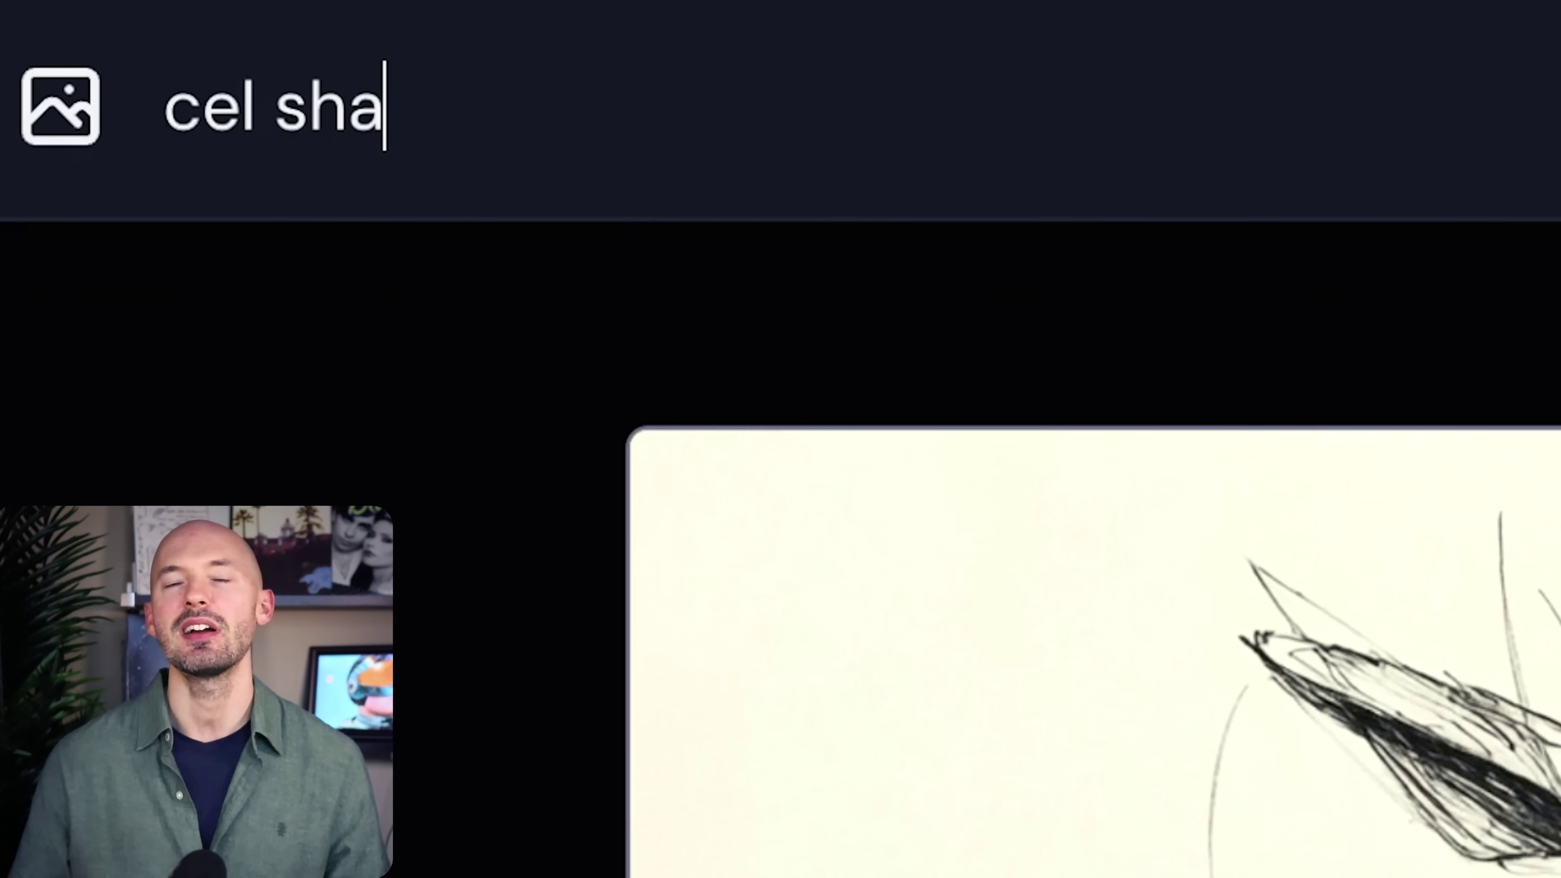
# Submit the prompt 'cel shaded anime scene, a kangaroo is fighting in a broken city'.
pyautogui.write('ded anime scene')
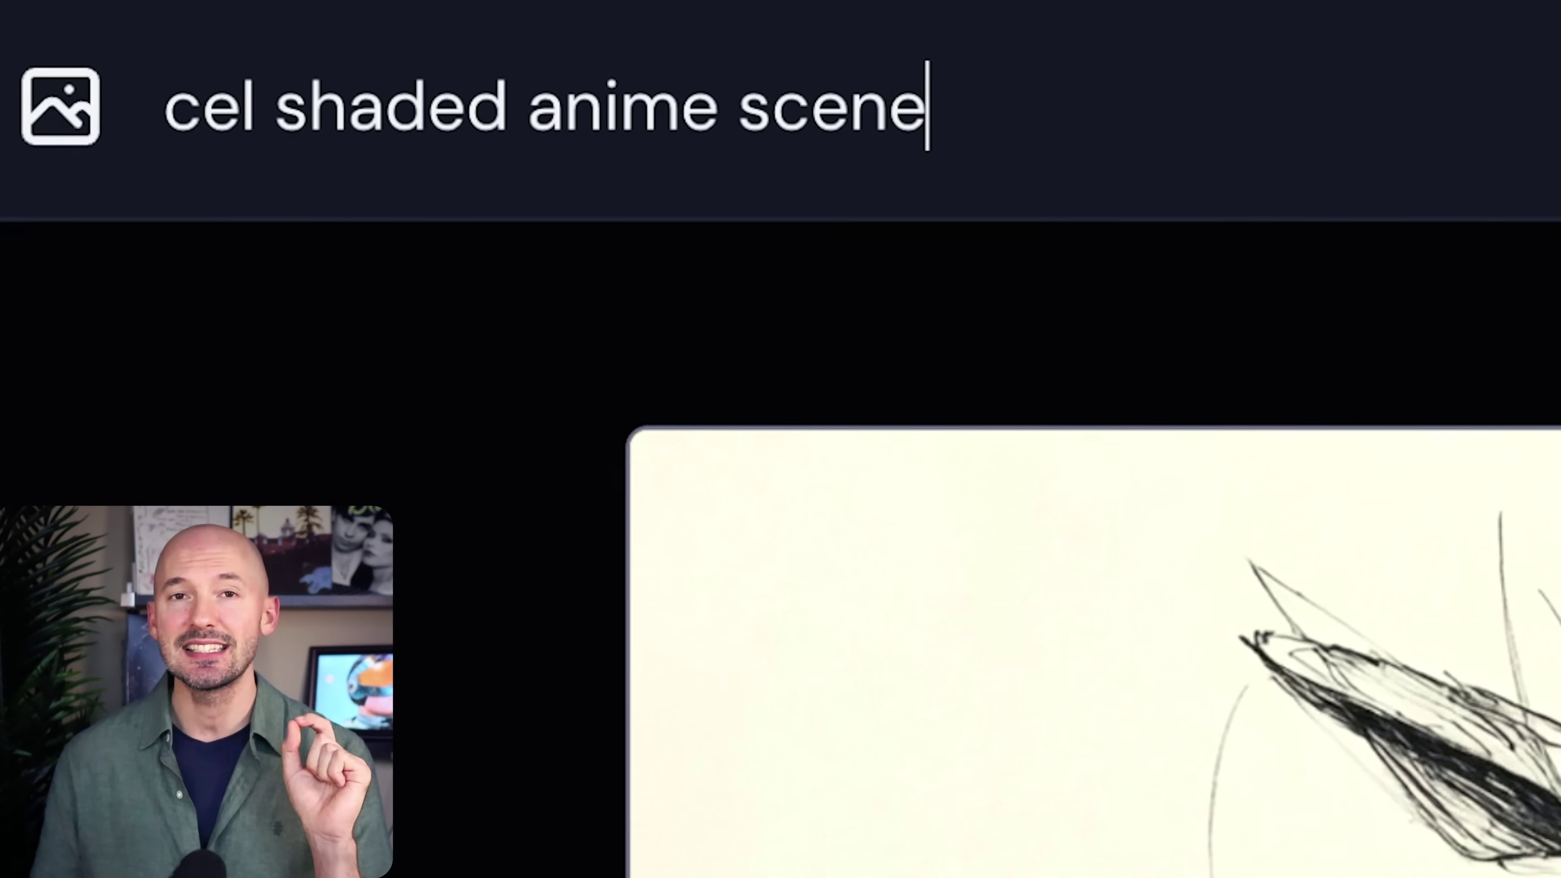
pyautogui.press('Return')
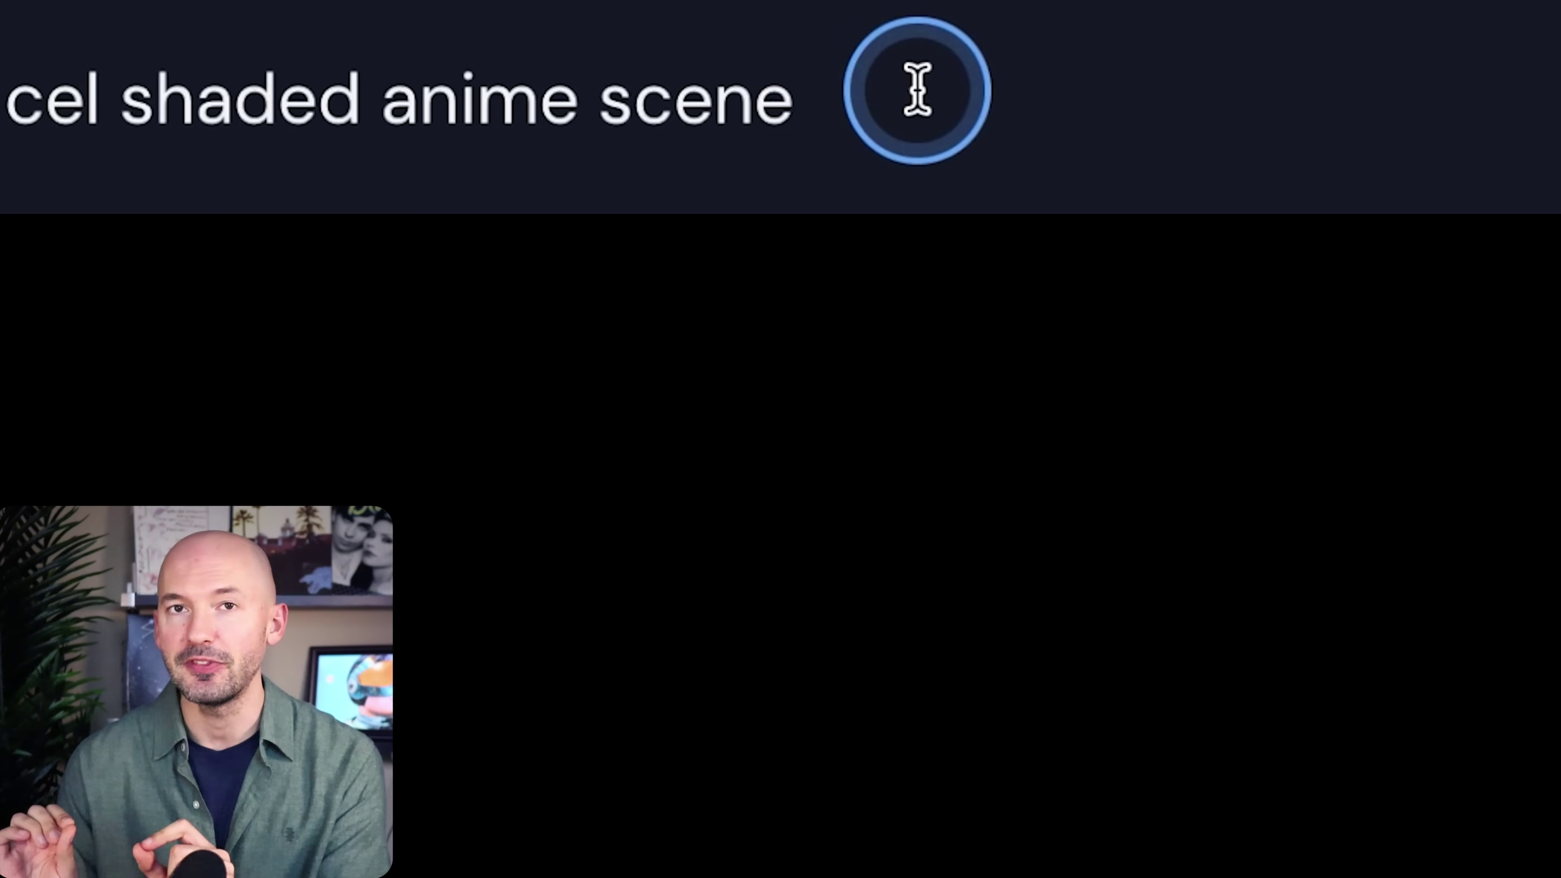
pyautogui.write(', a kangaroo ')
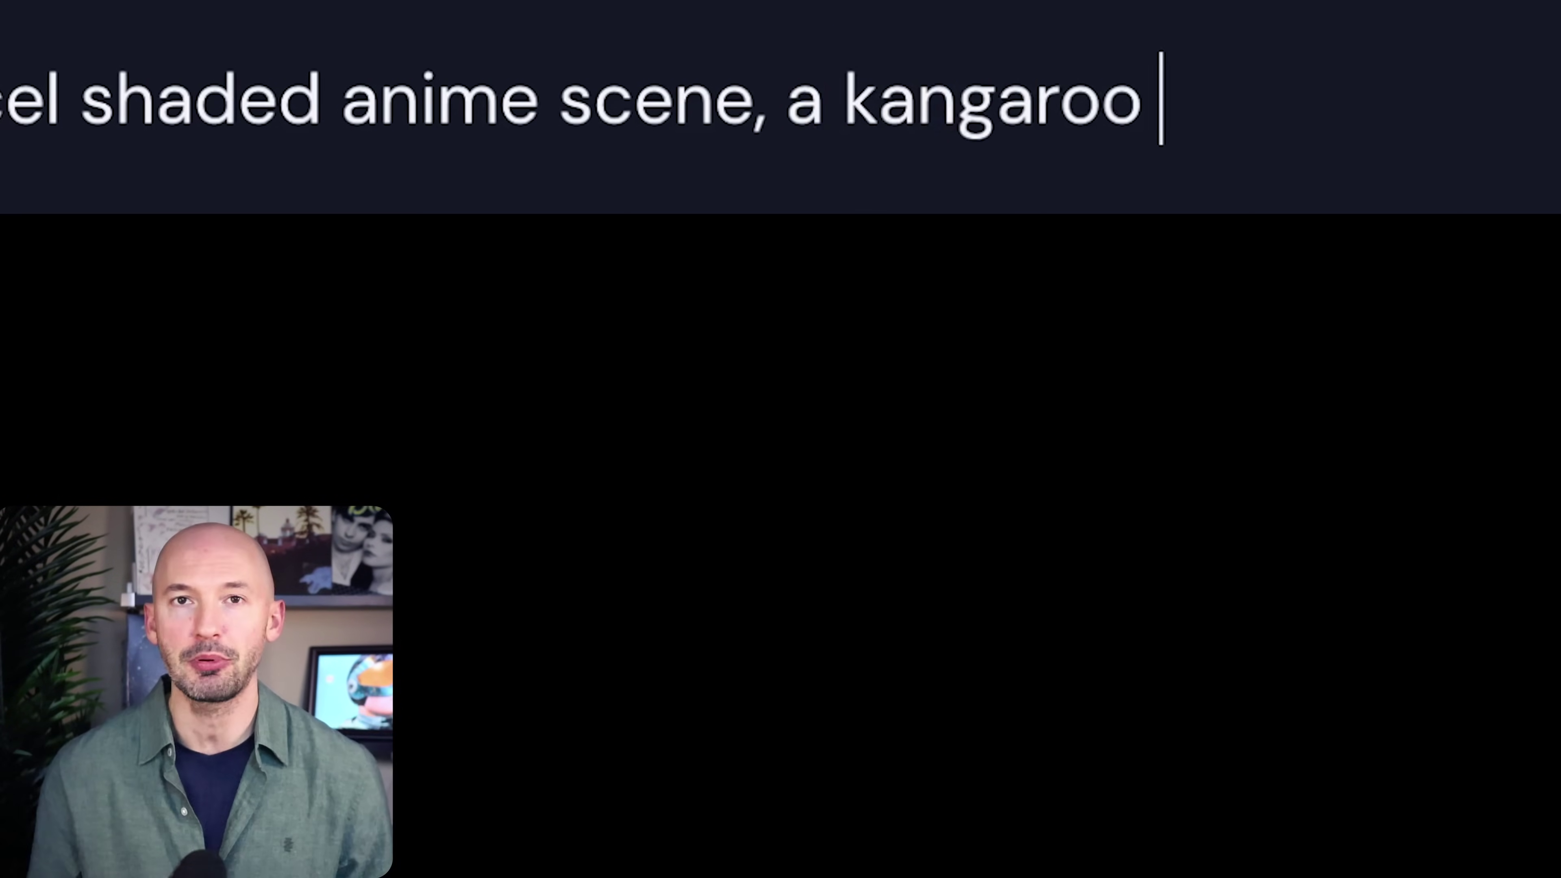
pyautogui.write('is ')
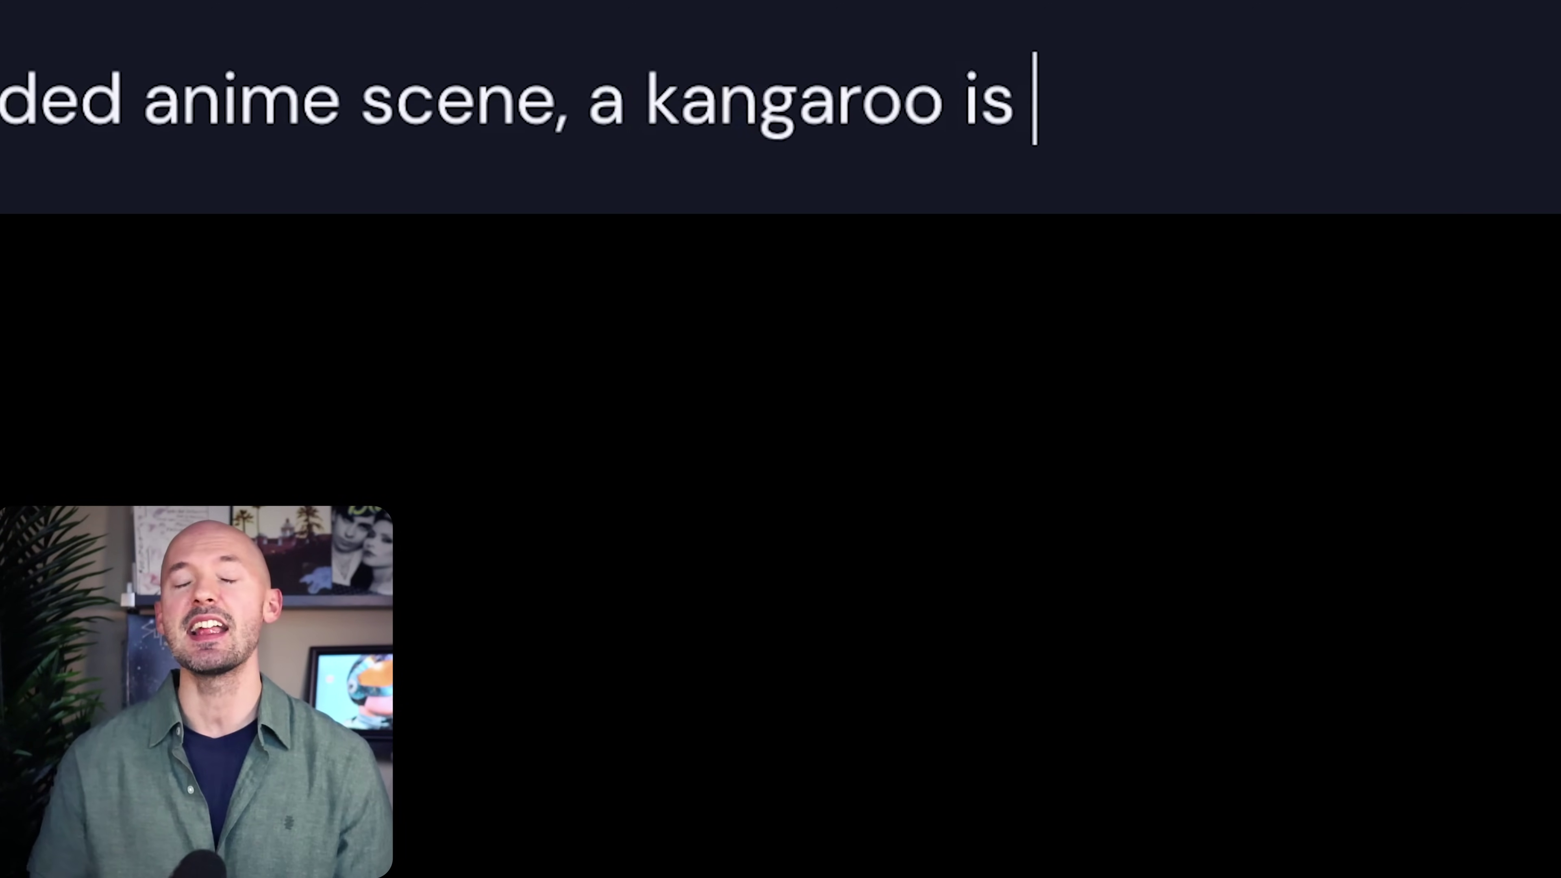
pyautogui.write('fighting ')
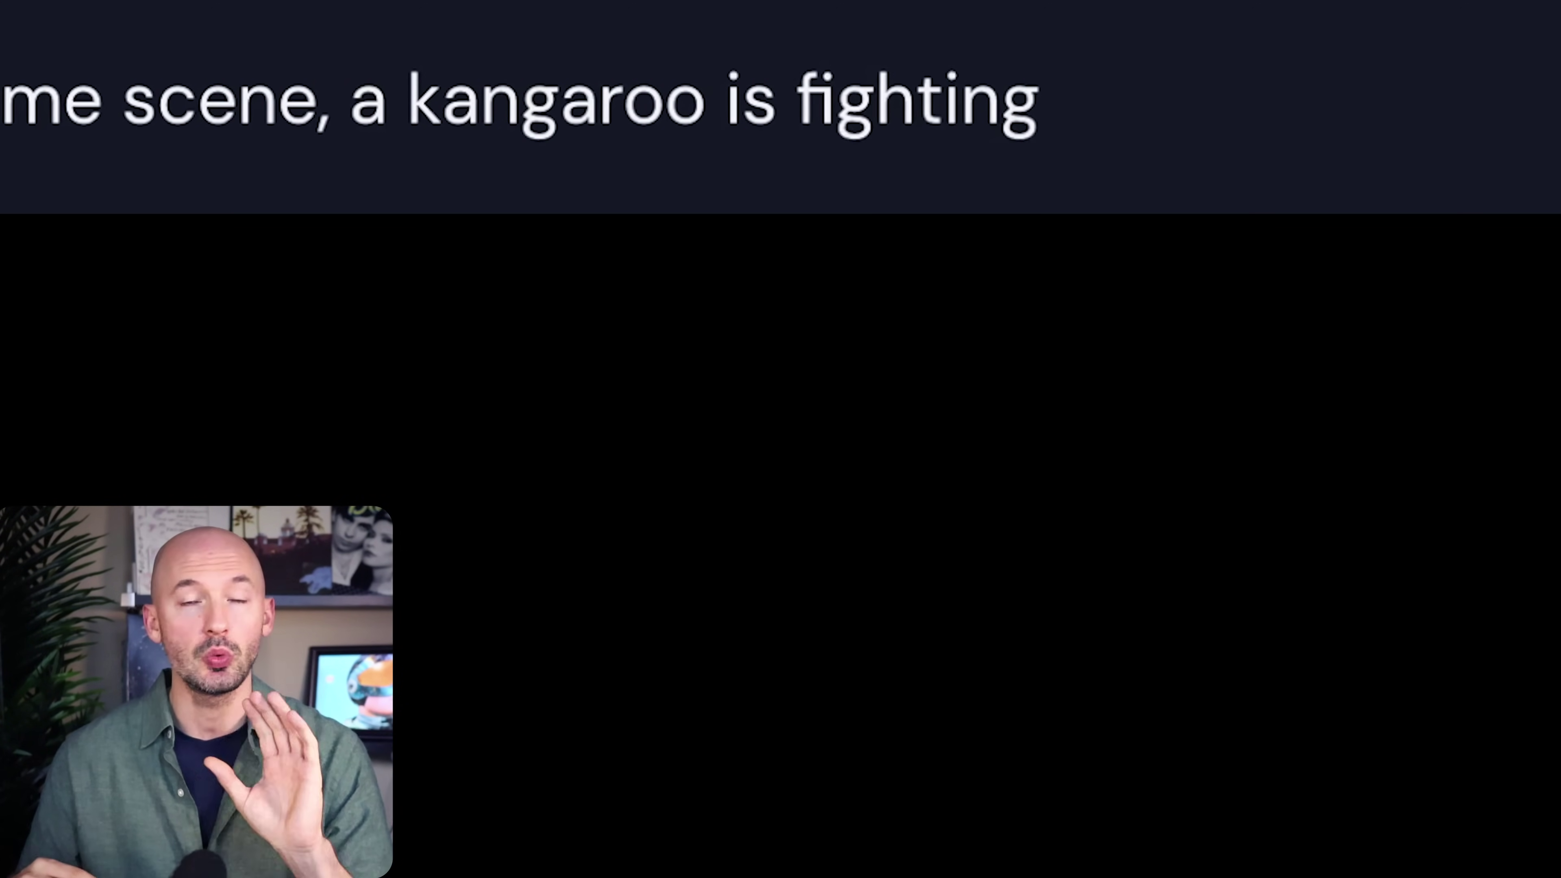
pyautogui.write('in a broken city')
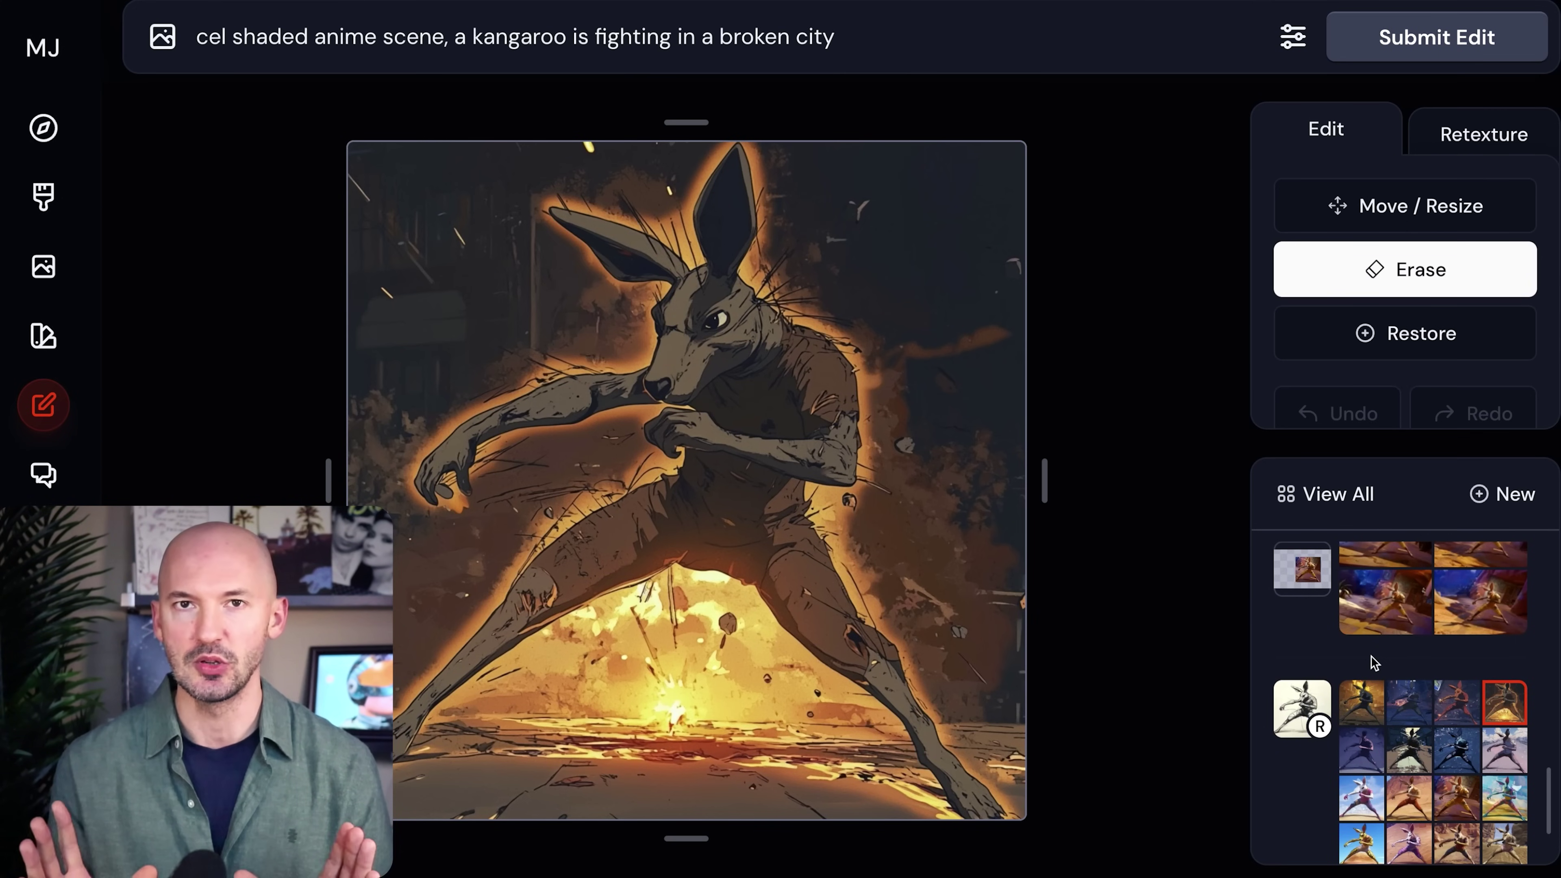
# Shrink the cel-shaded kangaroo image and reposition it inside a larger empty canvas.
pyautogui.click(1325, 134)
pyautogui.moveTo(1025, 143); pyautogui.dragTo(679, 453)
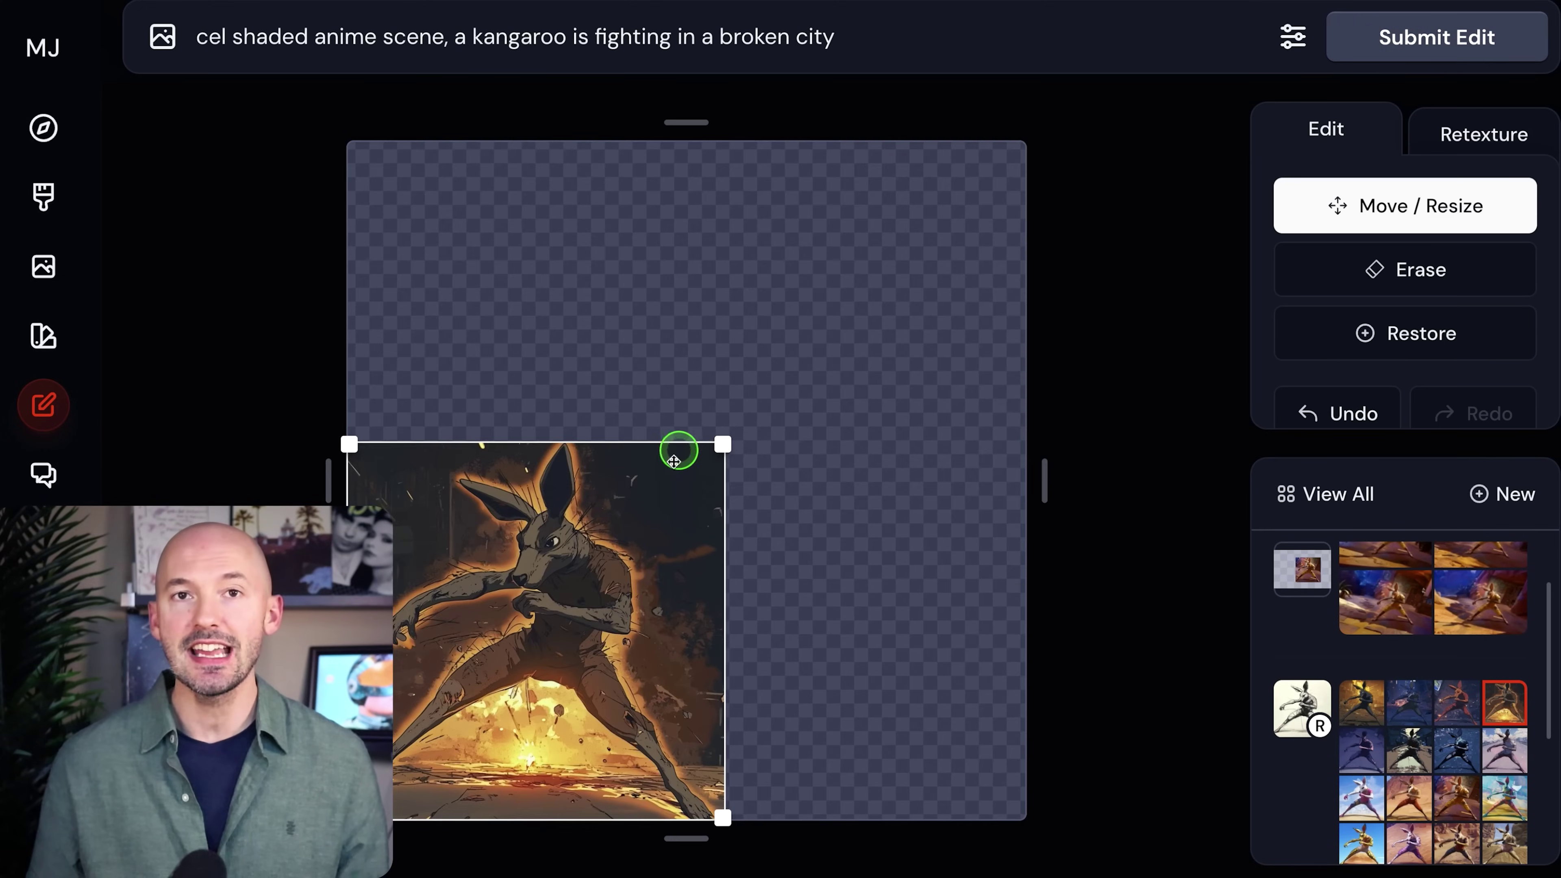
pyautogui.moveTo(815, 461); pyautogui.dragTo(876, 485)
pyautogui.moveTo(933, 686); pyautogui.dragTo(965, 743)
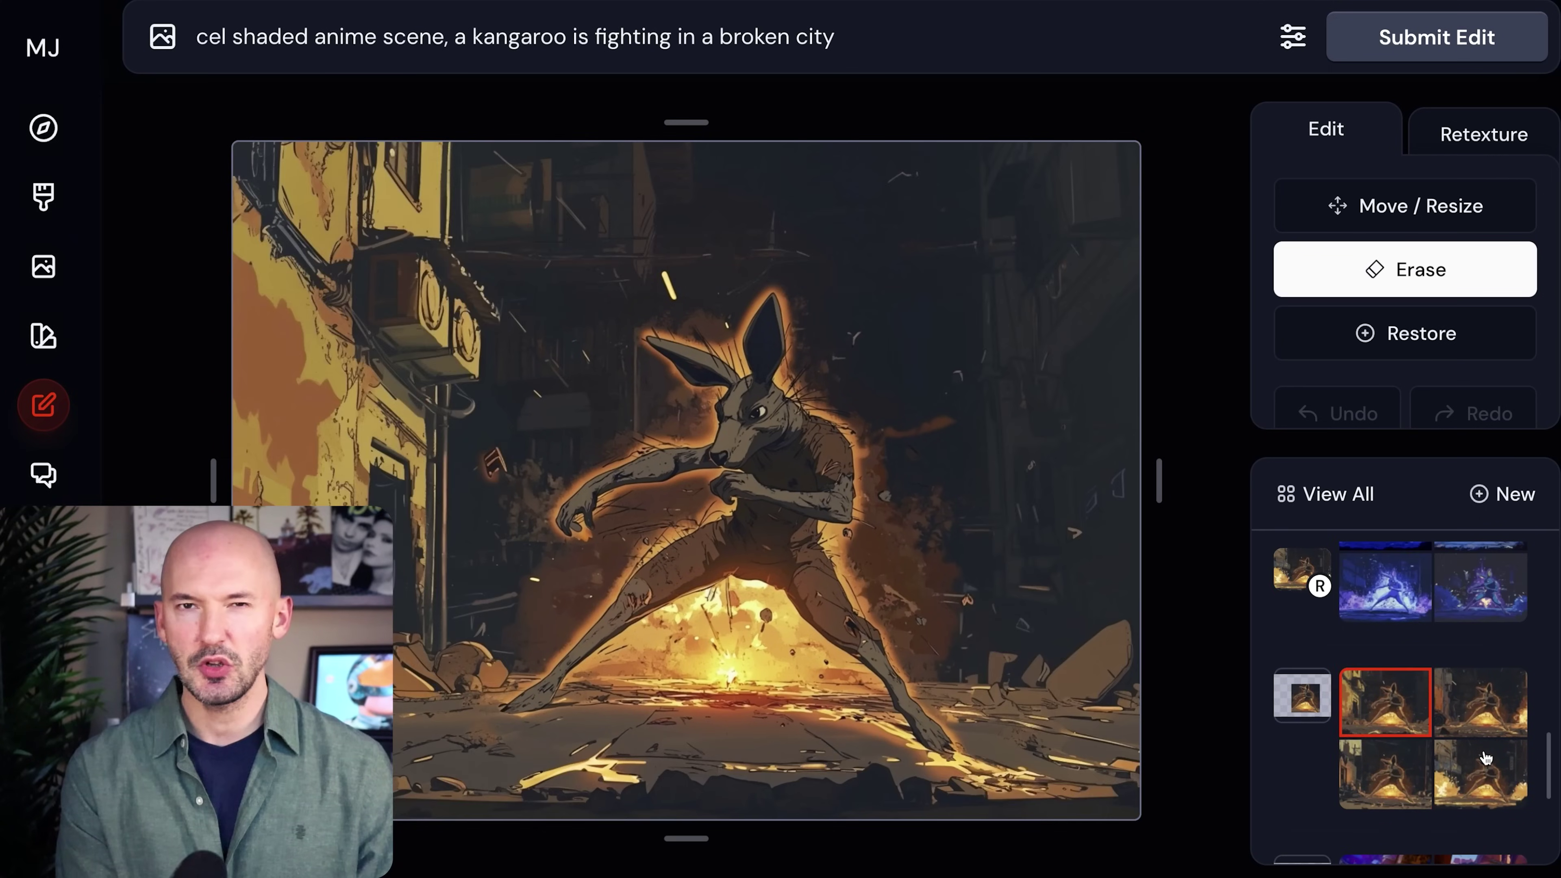
# Pick the widened city-street variation and prefix the prompt with 'a blue and purple 1990s electric'.
pyautogui.click(1487, 758)
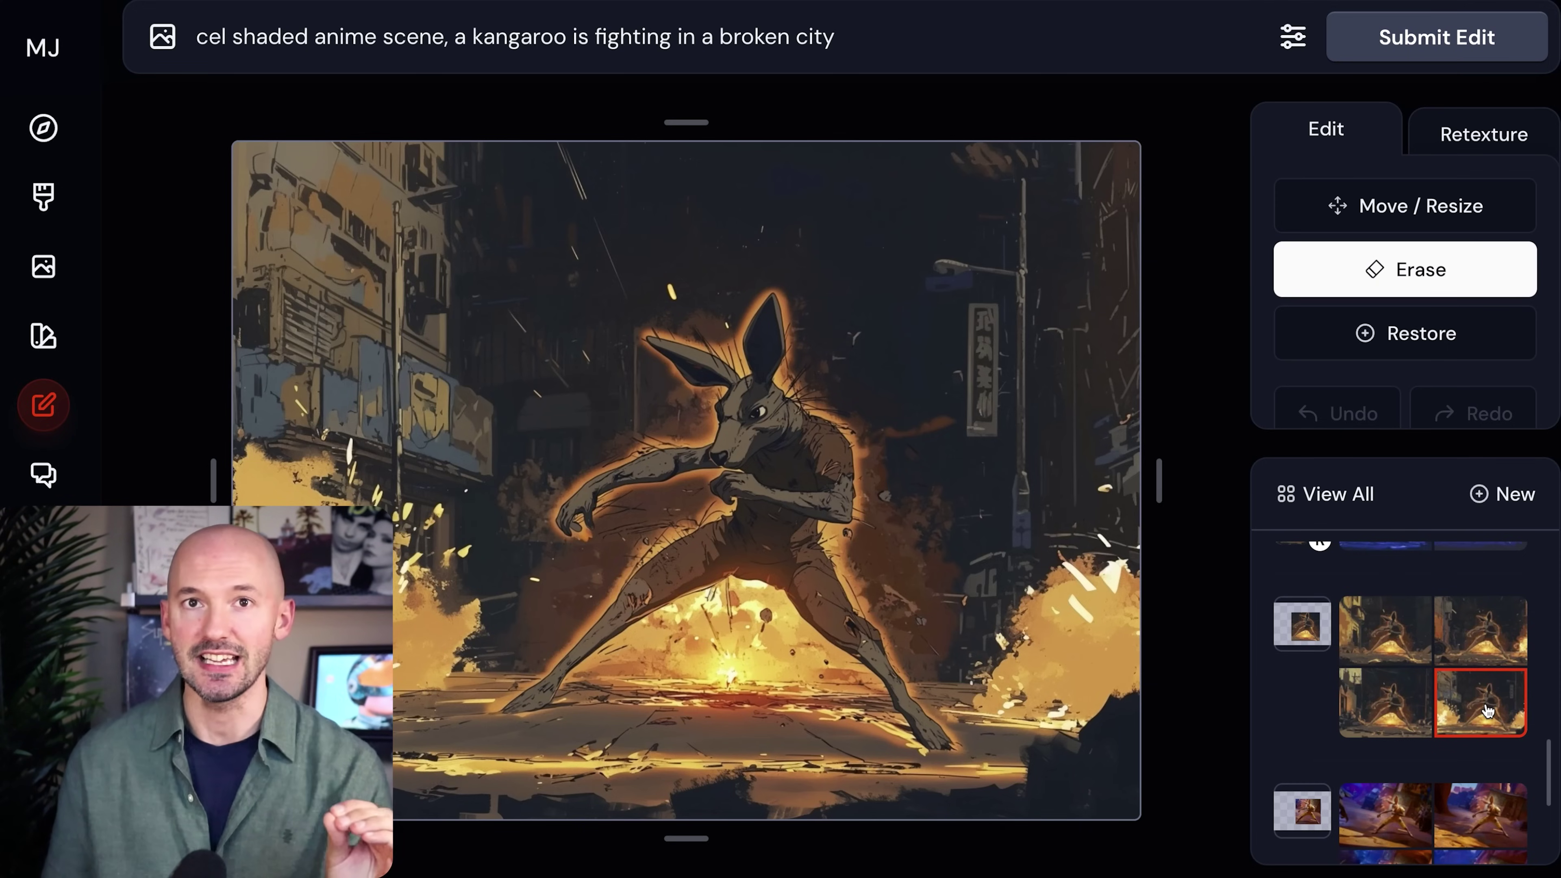
pyautogui.click(196, 37)
pyautogui.write('a blue and purple 1')
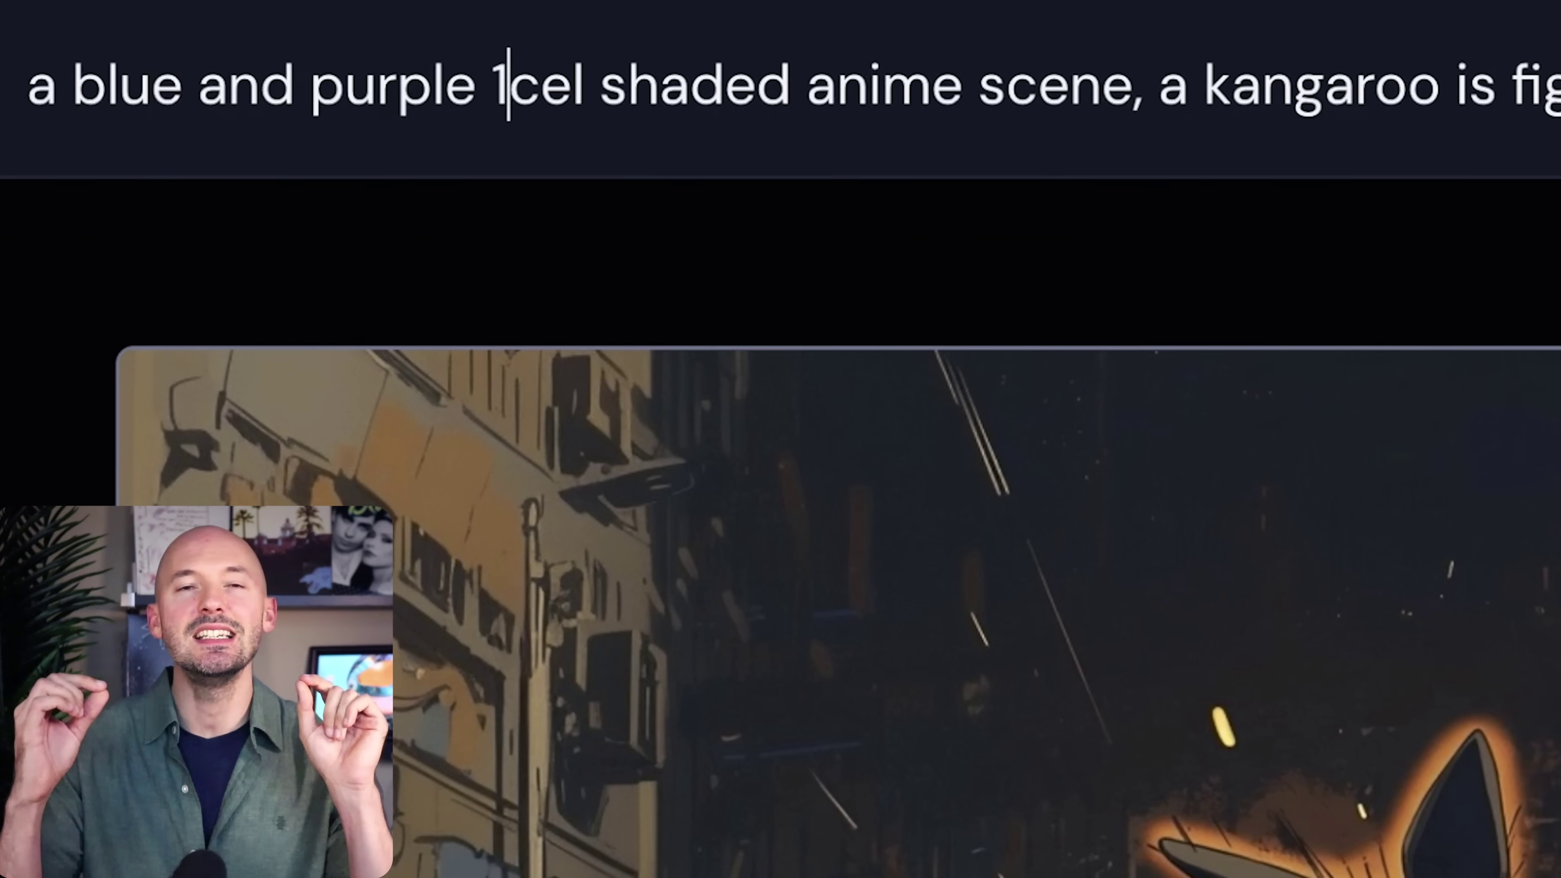
pyautogui.write('990s electric')
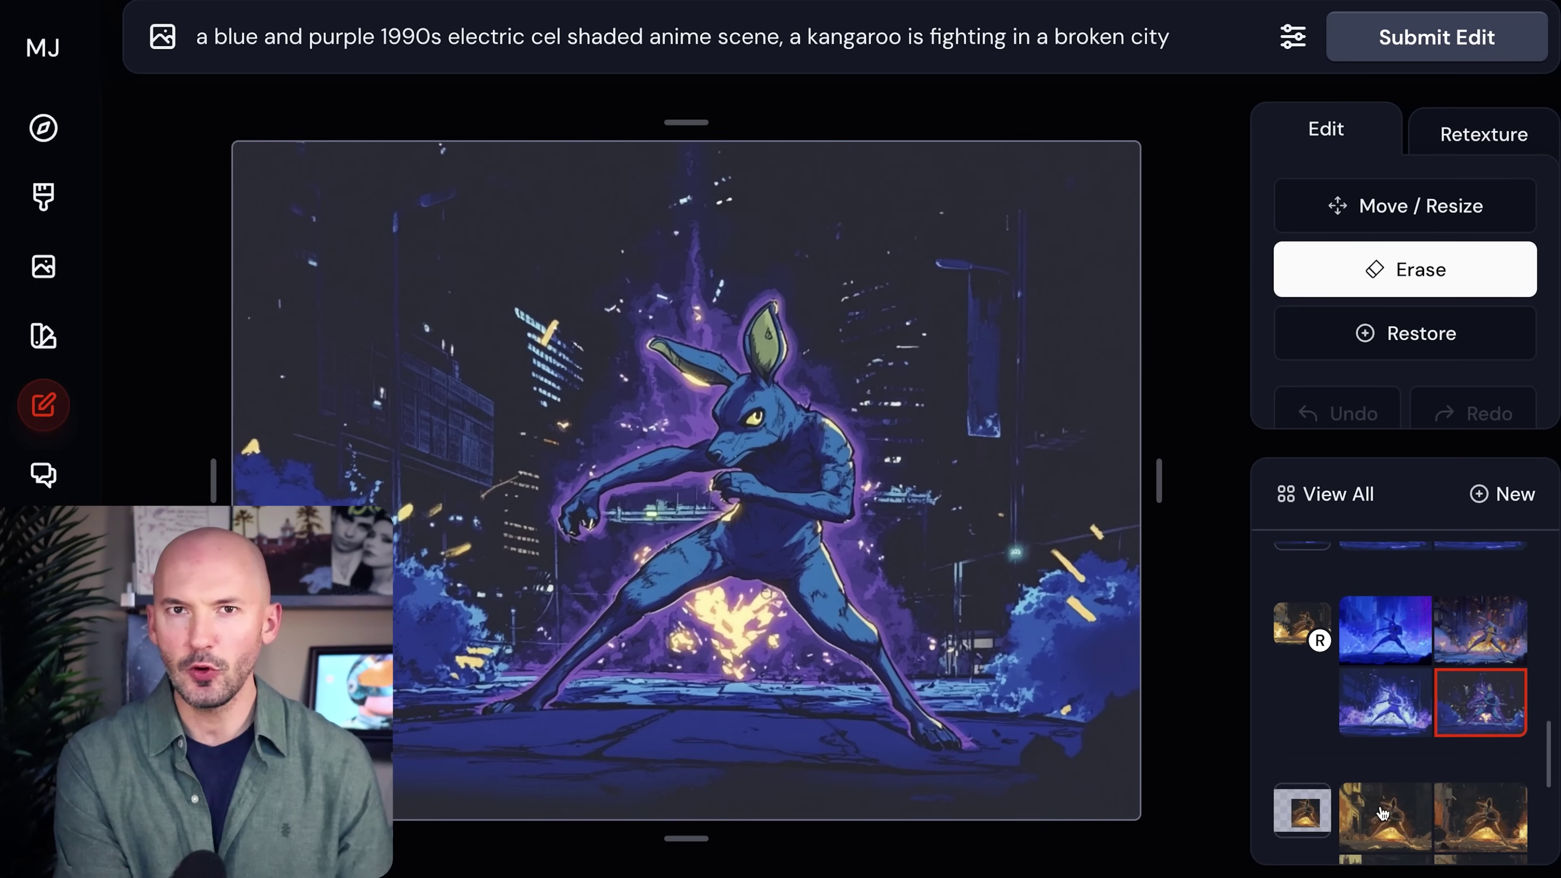
# Browse the blue-and-purple 1990s results and settle on the blue kangaroo fighting in the city.
pyautogui.press('Up')
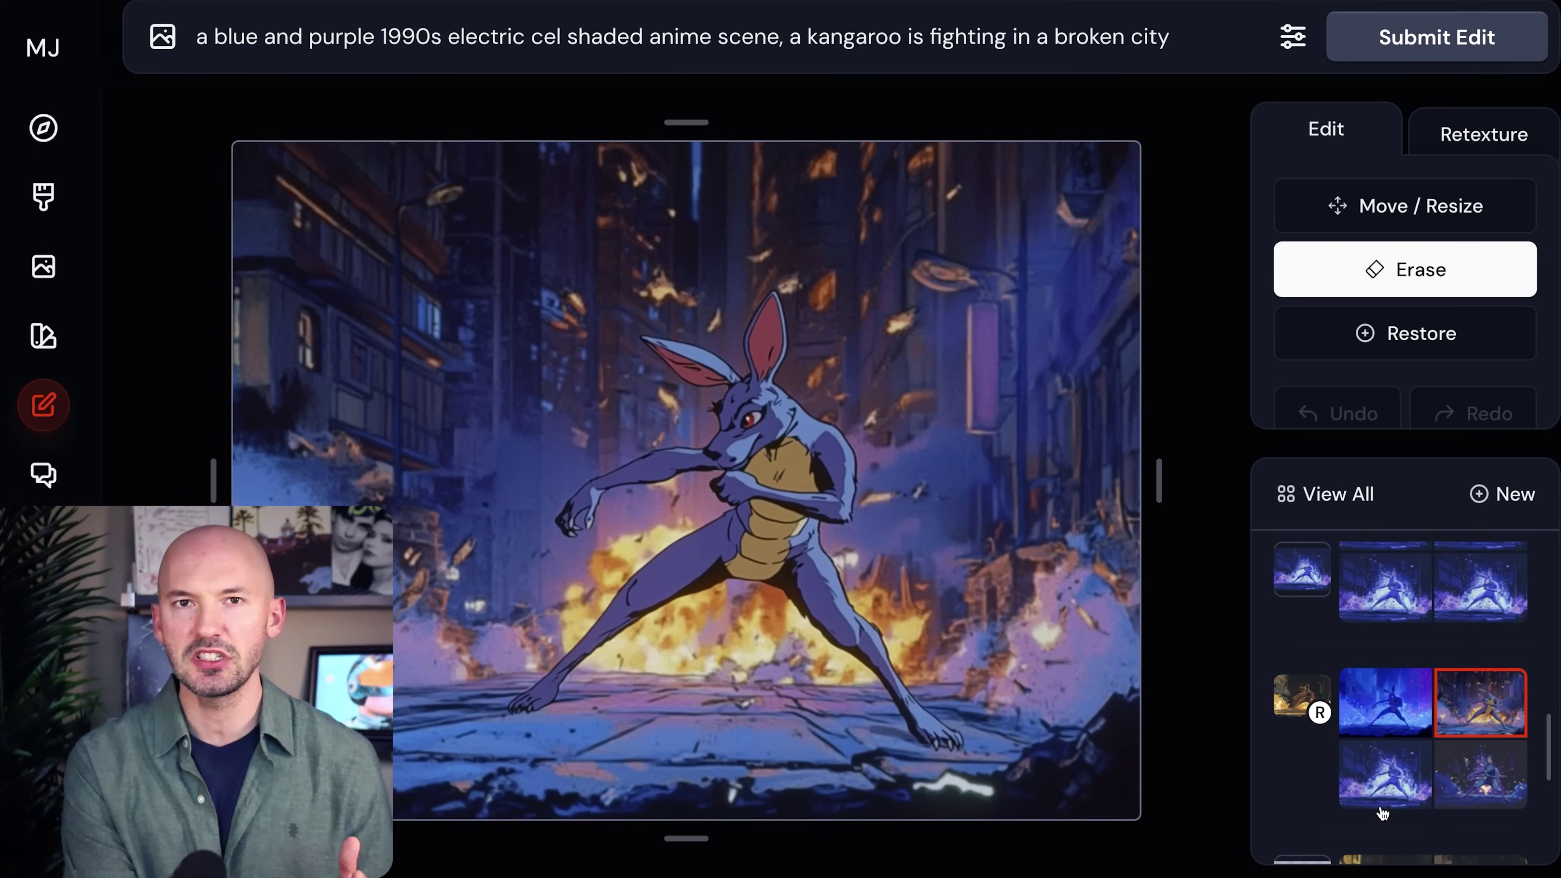
pyautogui.press('Left')
pyautogui.press('Down')
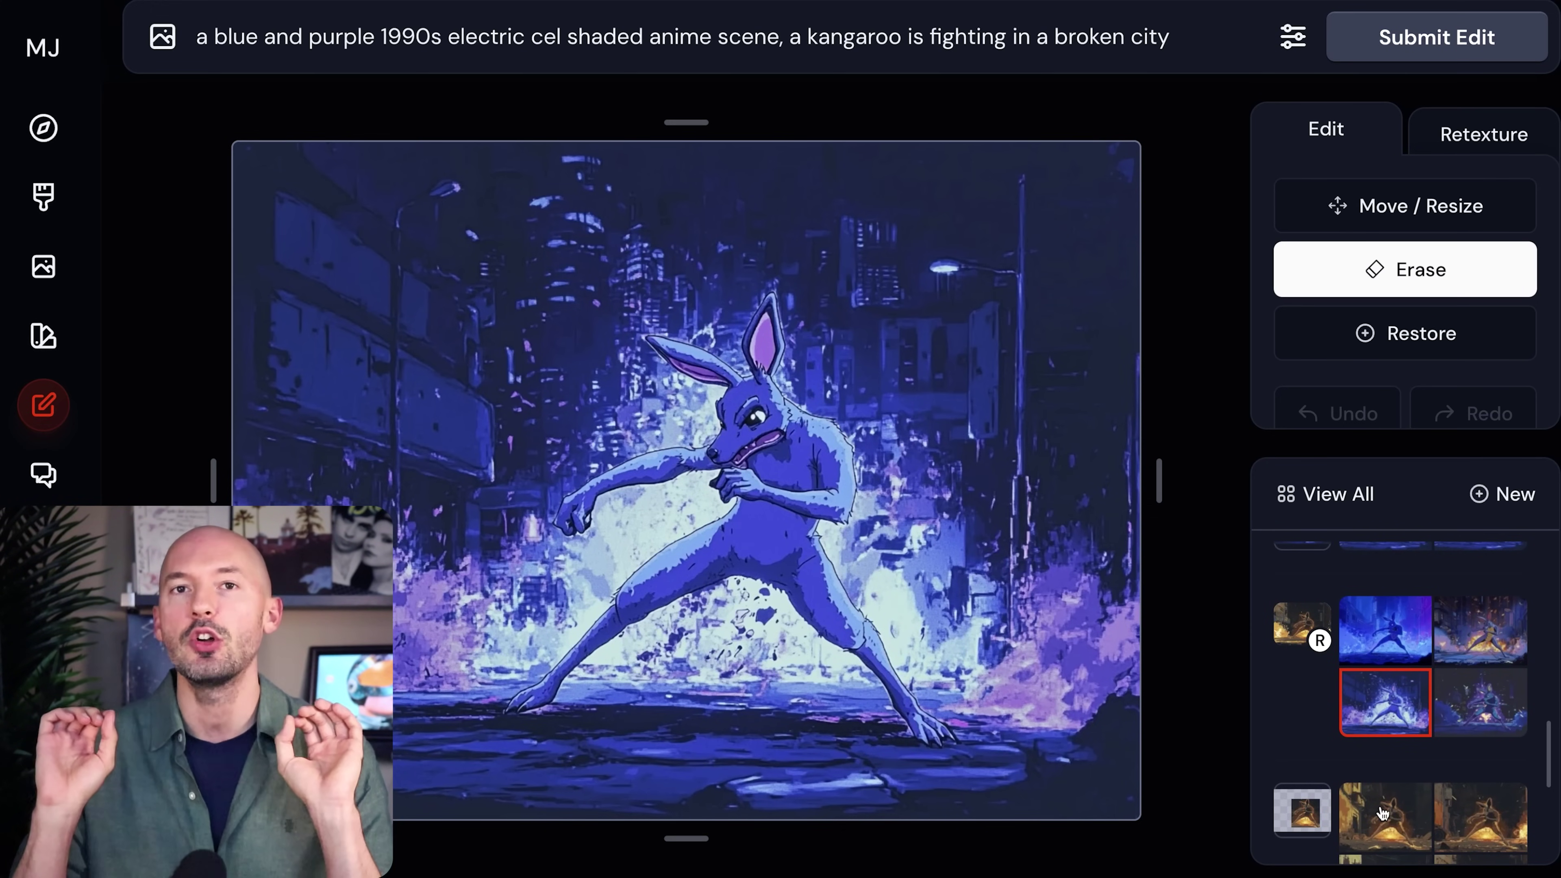
pyautogui.click(1418, 267)
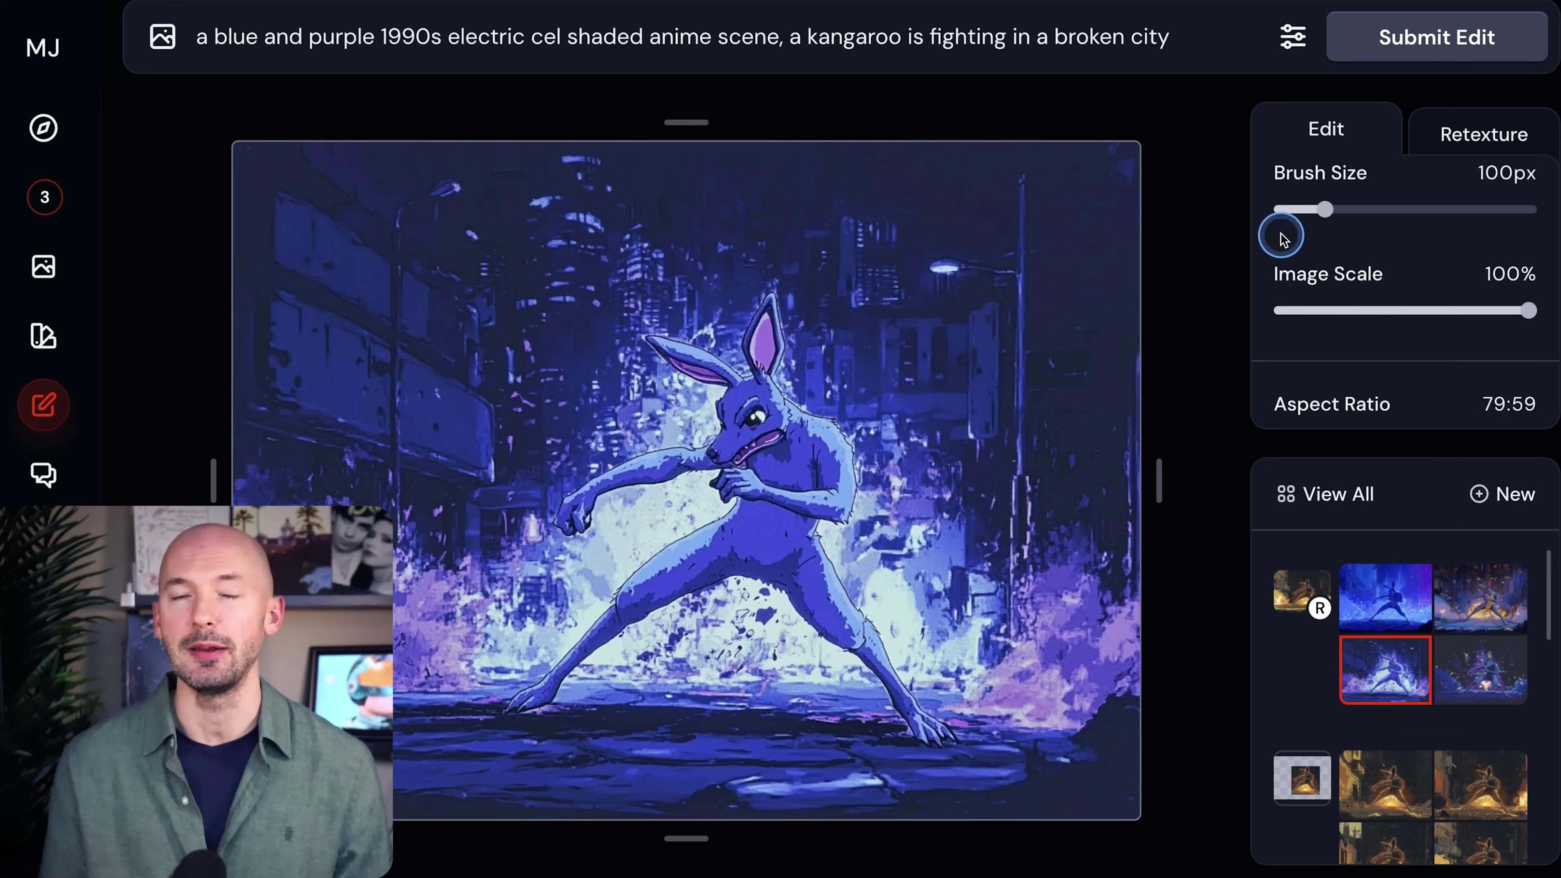
# Erase the kangaroo's face at 40px and the sky at 135px for a headband and neon title.
pyautogui.moveTo(1324, 209); pyautogui.dragTo(1290, 215)
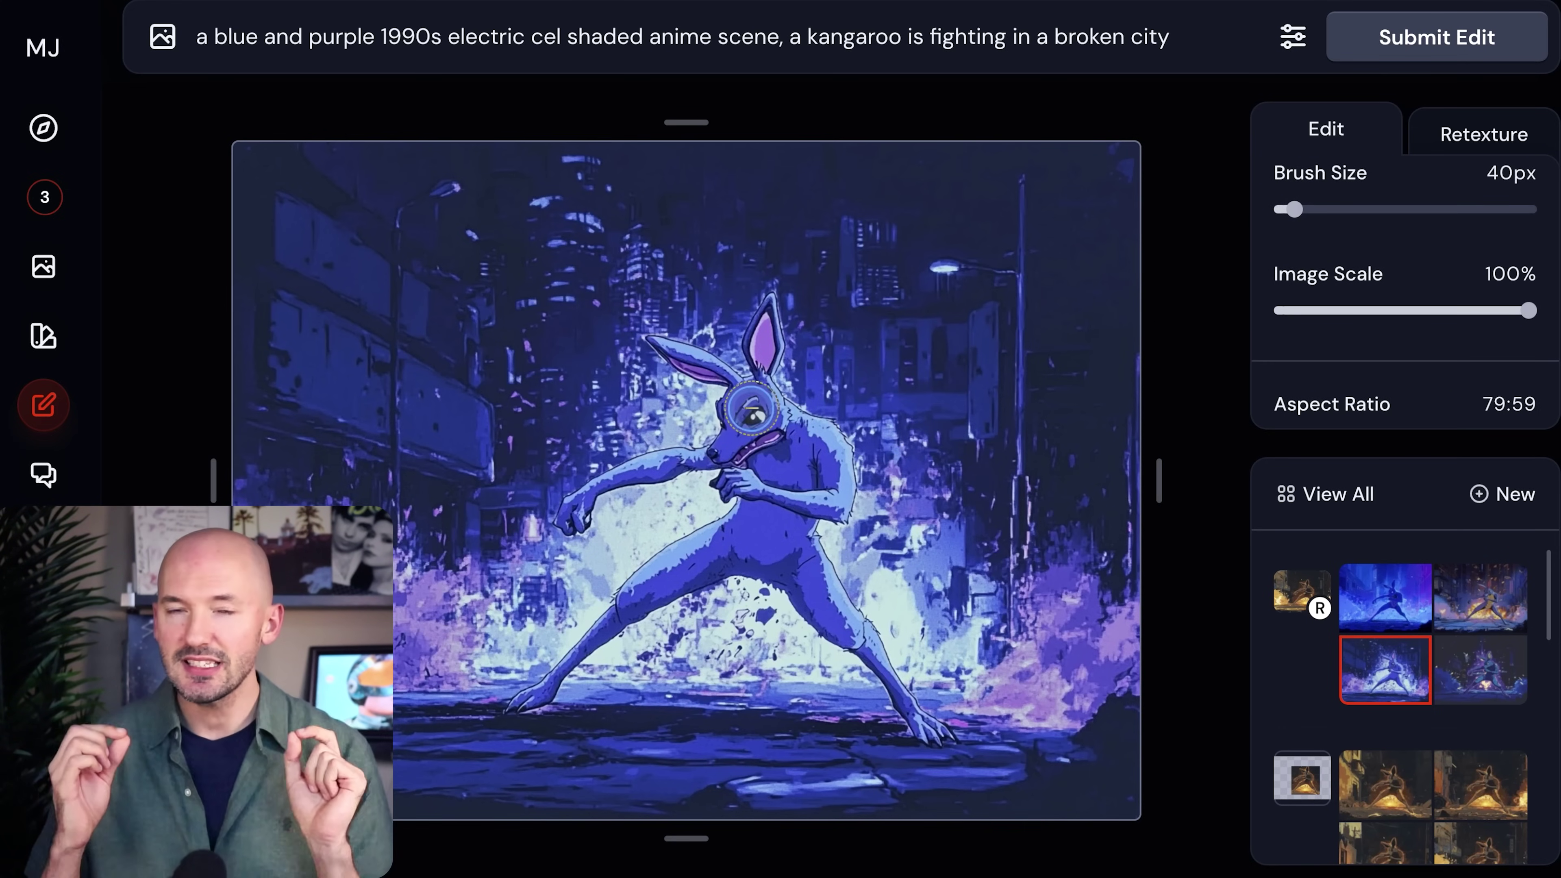
pyautogui.moveTo(740, 416)
pyautogui.mouseDown()
pyautogui.moveTo(782, 410)
pyautogui.moveTo(684, 444)
pyautogui.mouseUp()
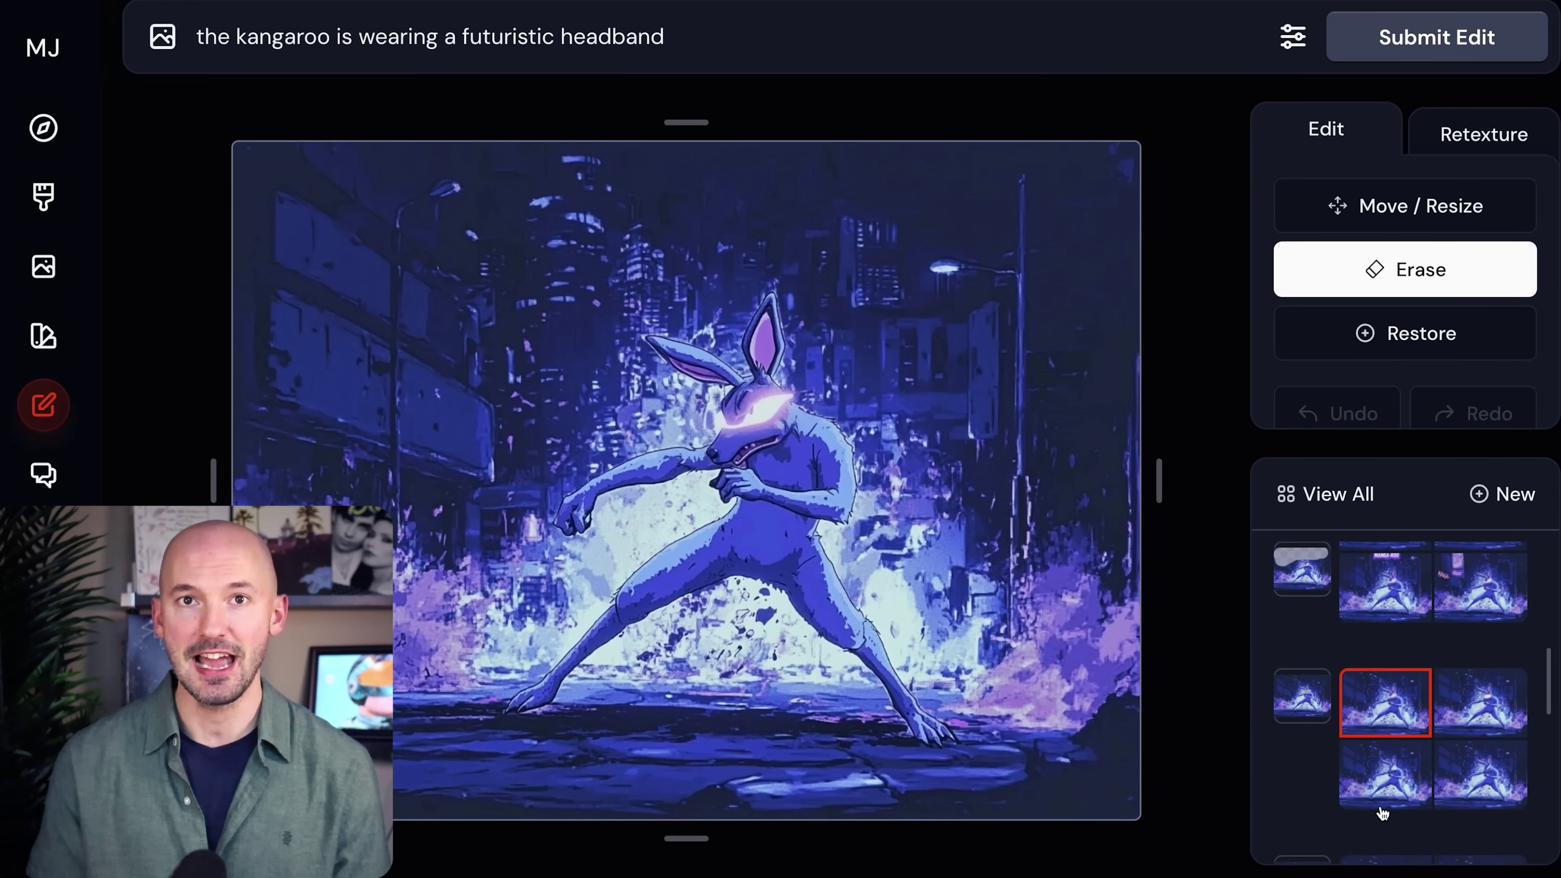
pyautogui.moveTo(1289, 399); pyautogui.dragTo(1343, 398)
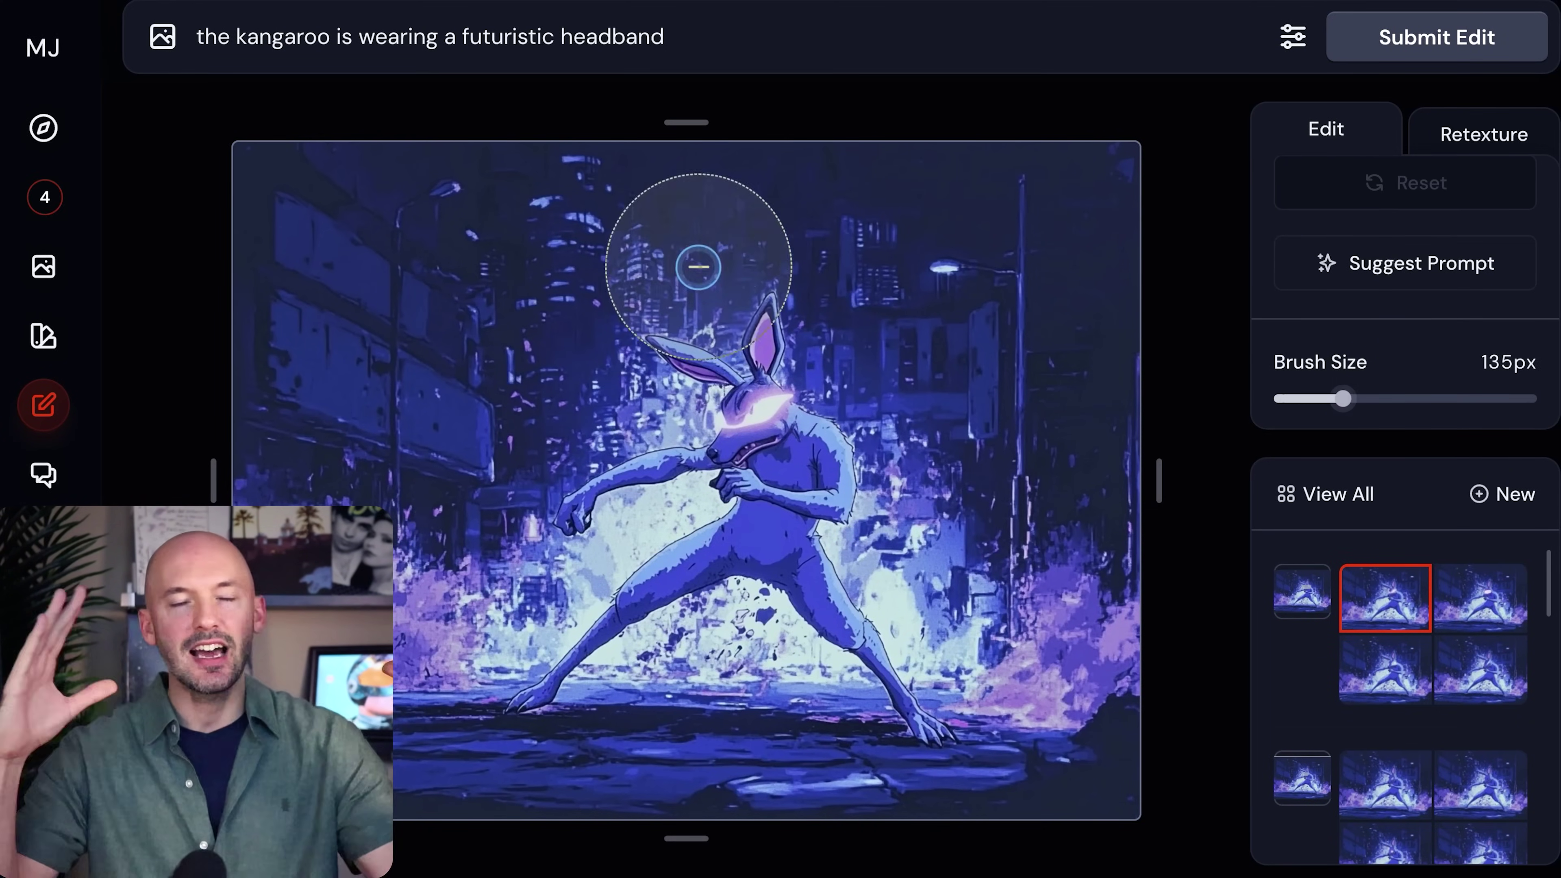
pyautogui.moveTo(378, 249)
pyautogui.mouseDown()
pyautogui.moveTo(326, 238)
pyautogui.moveTo(986, 219)
pyautogui.moveTo(383, 345)
pyautogui.moveTo(557, 249)
pyautogui.mouseUp()
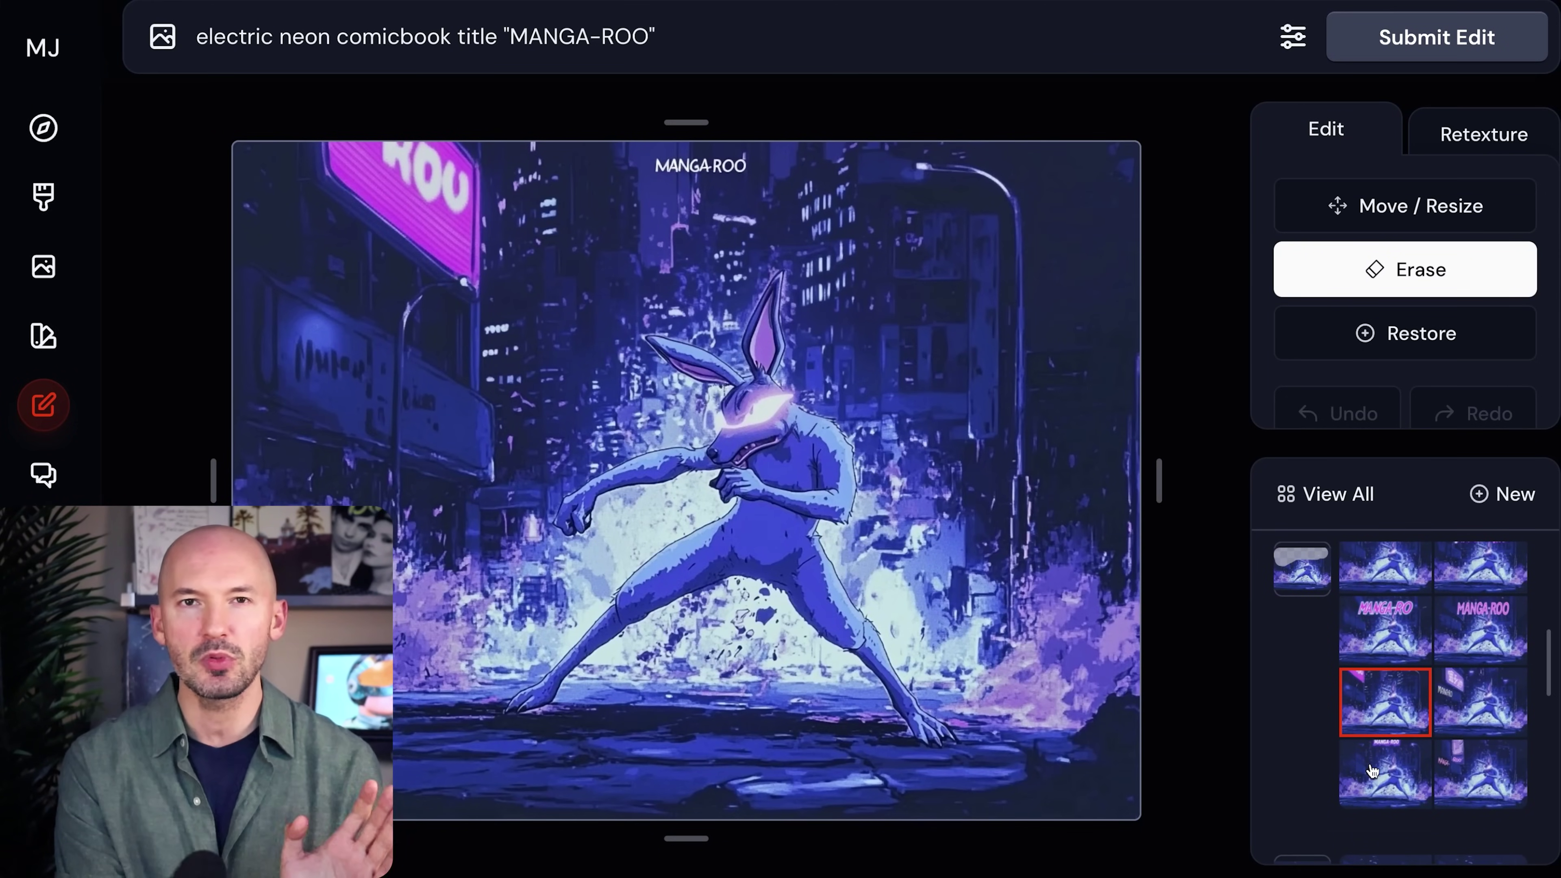
# Compare the MANGA-ROO variations and choose the large pink neon title banner.
pyautogui.press('Right')
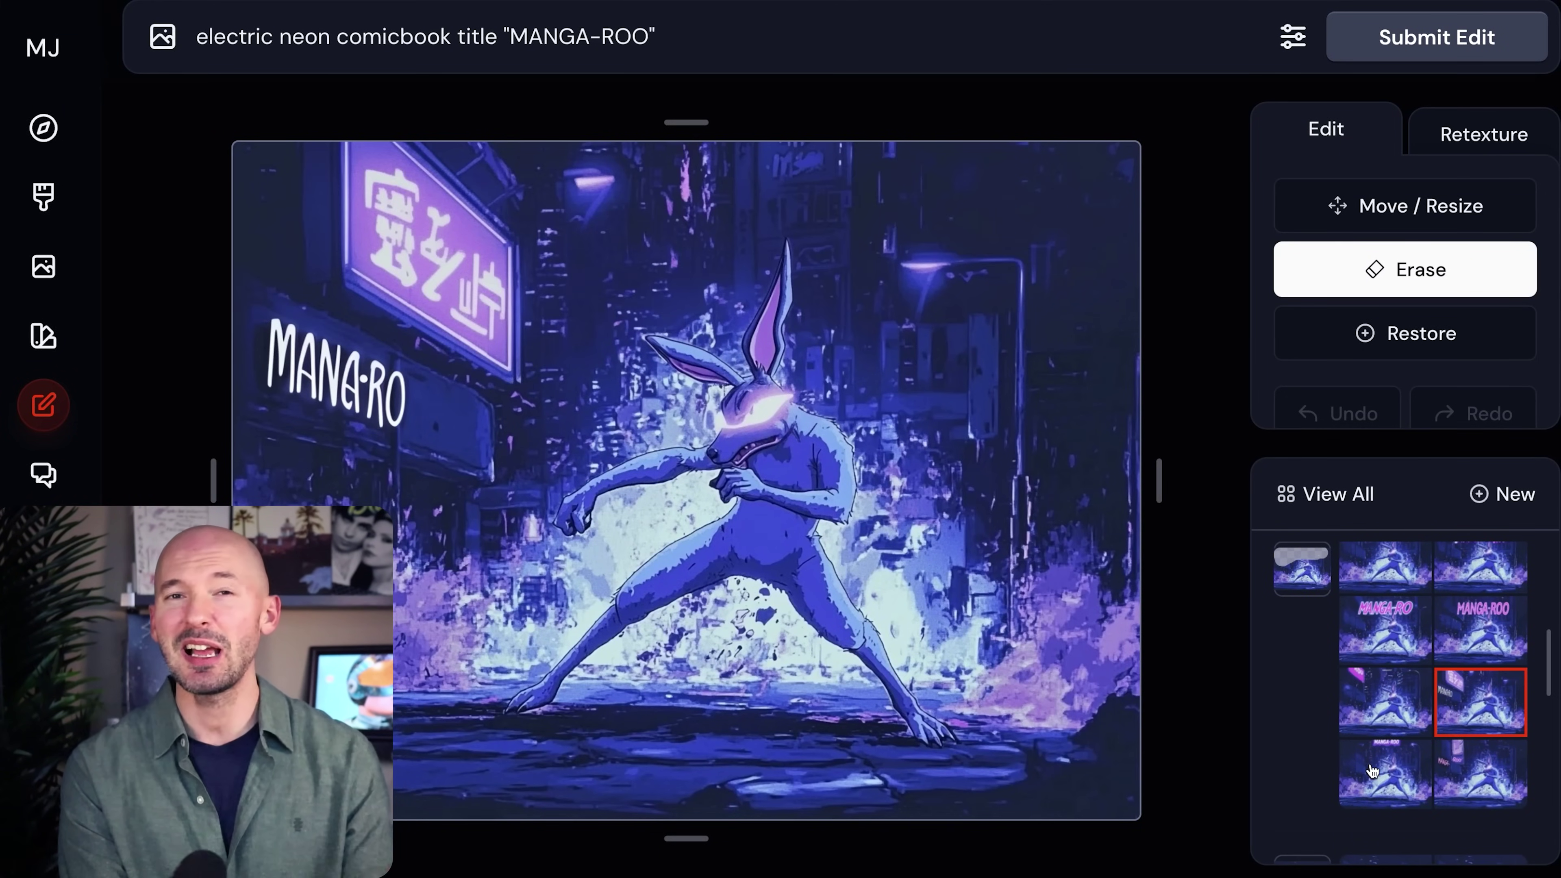
pyautogui.press('Down')
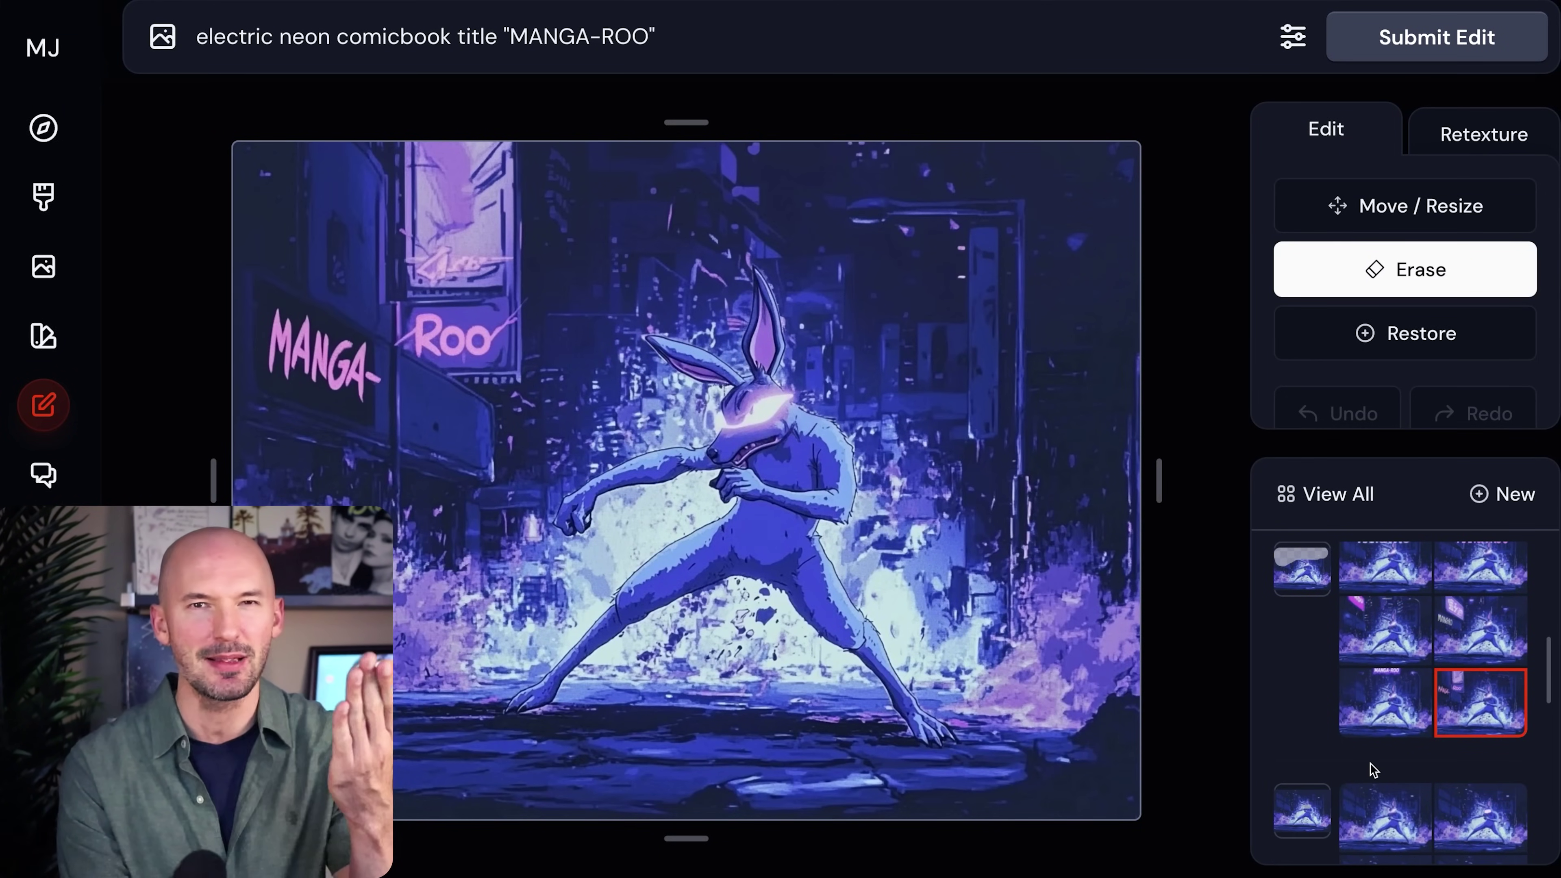
pyautogui.press('Left')
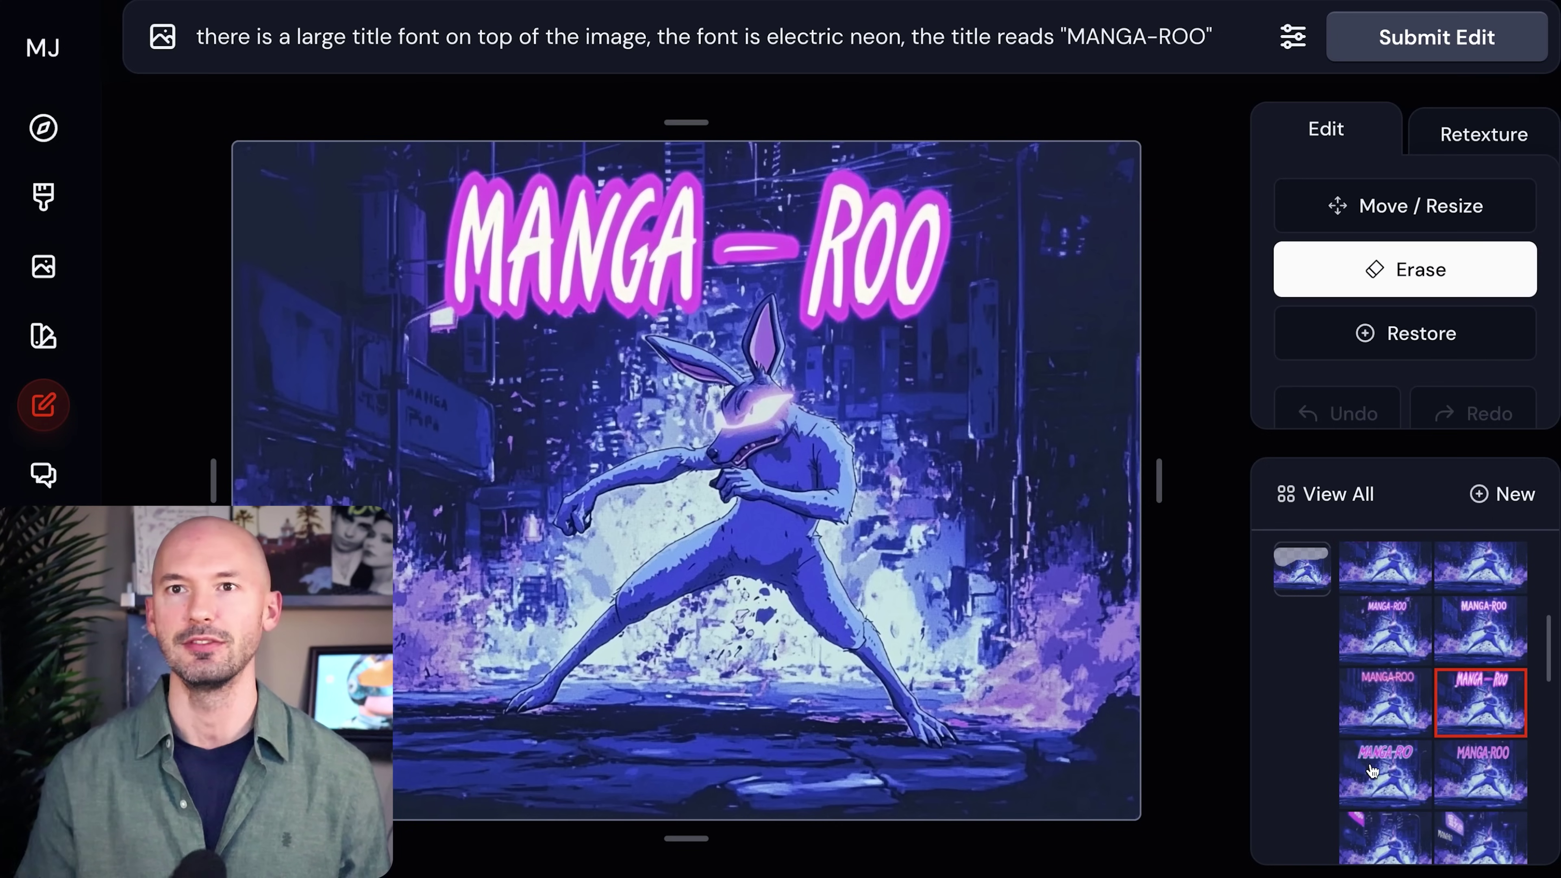
pyautogui.scroll(2, 1372, 770)
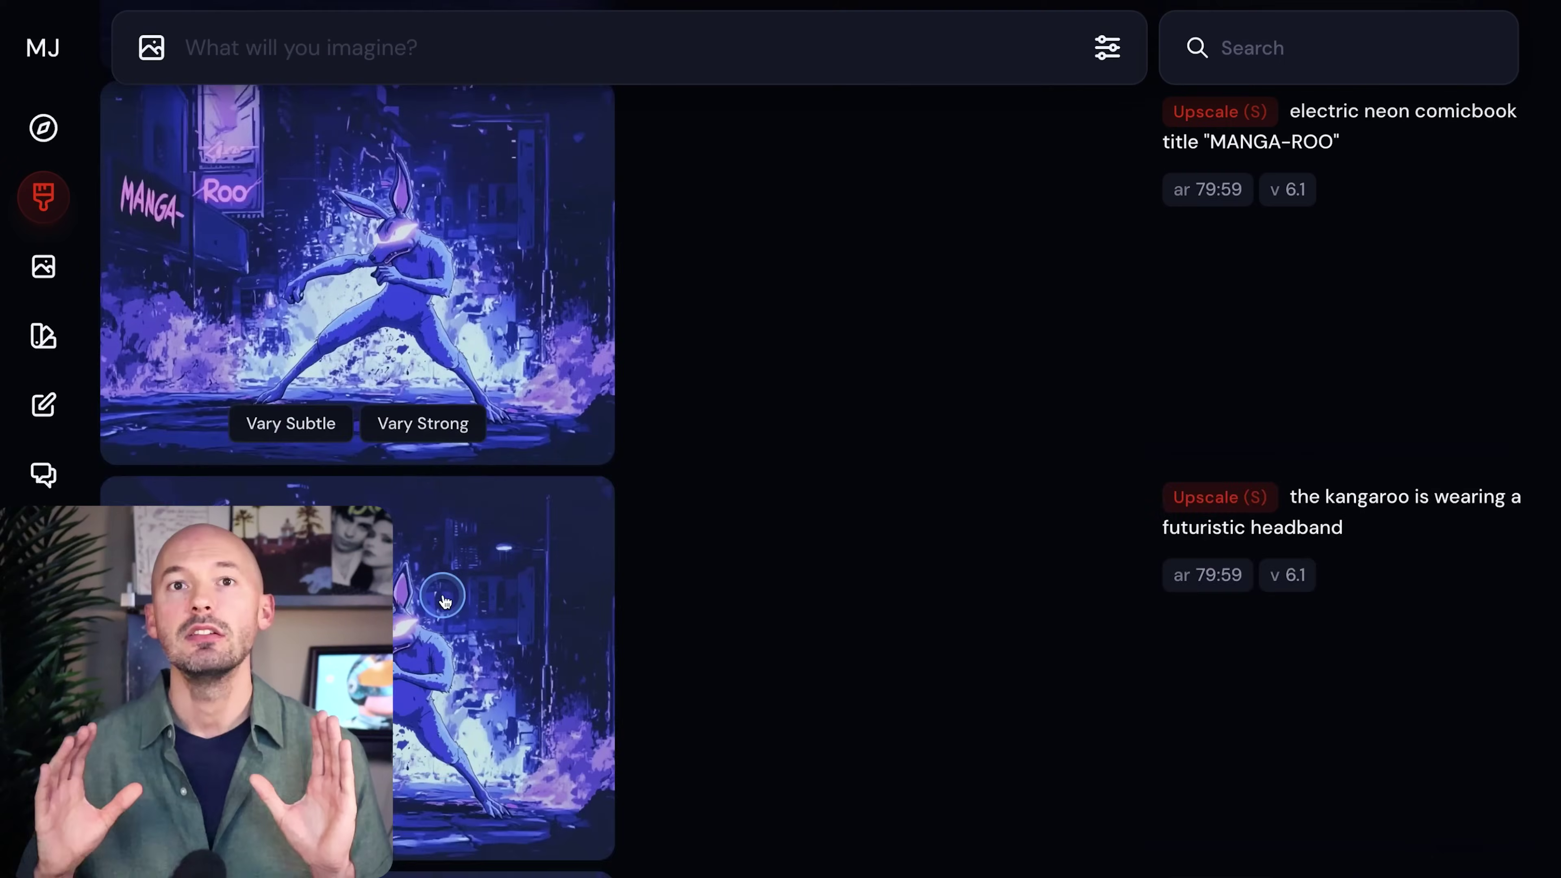
# Copy the blue kangaroo headband image and paste it into the dolphin retexture prompt.
pyautogui.scroll(-3, 444, 599)
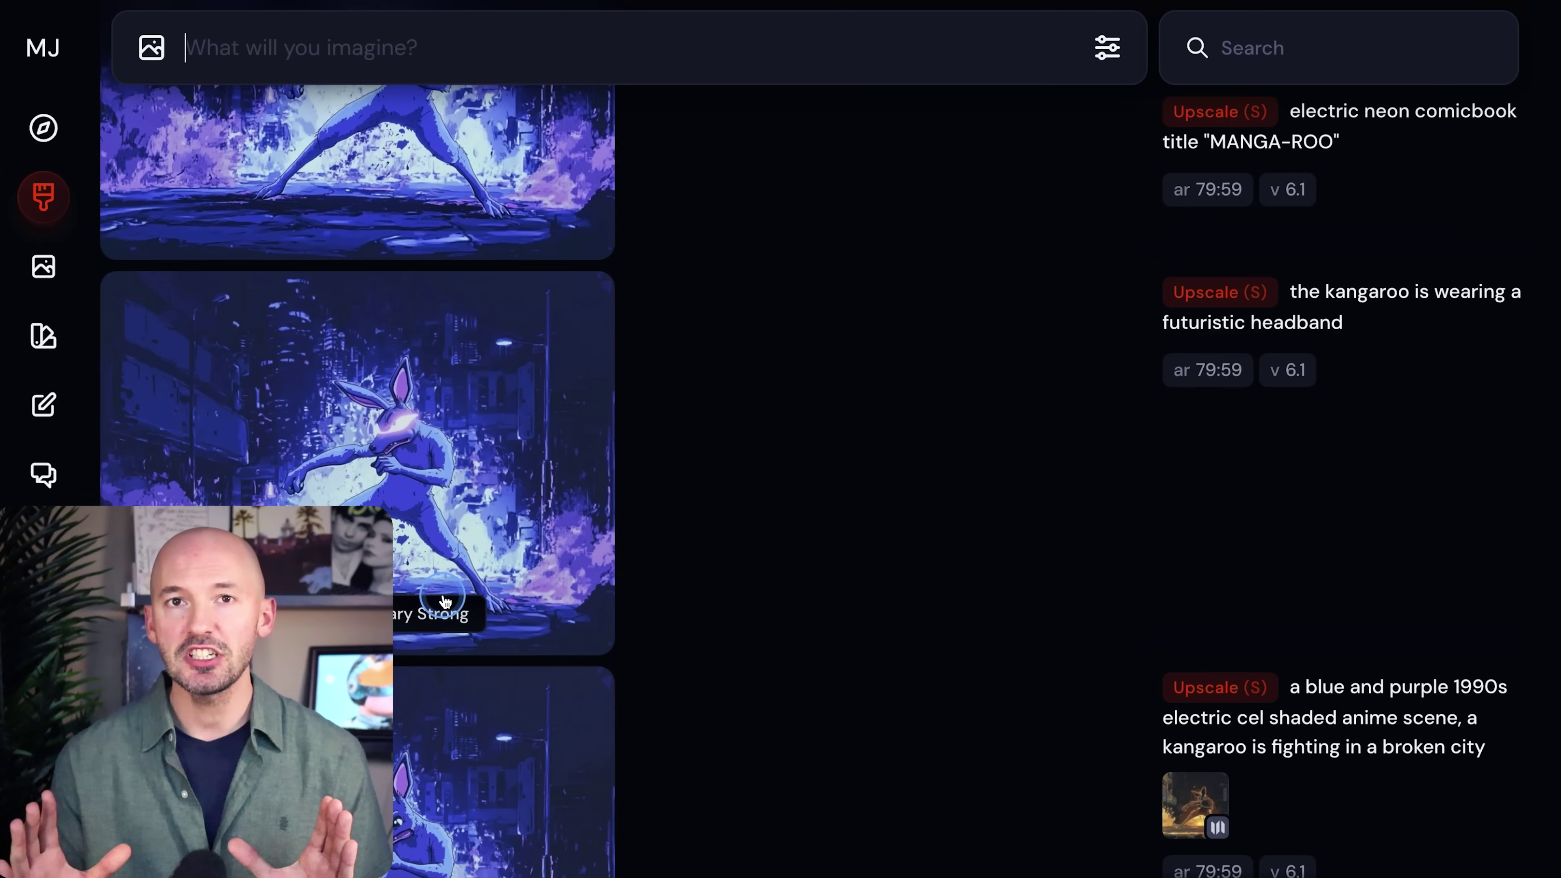
pyautogui.click(491, 436)
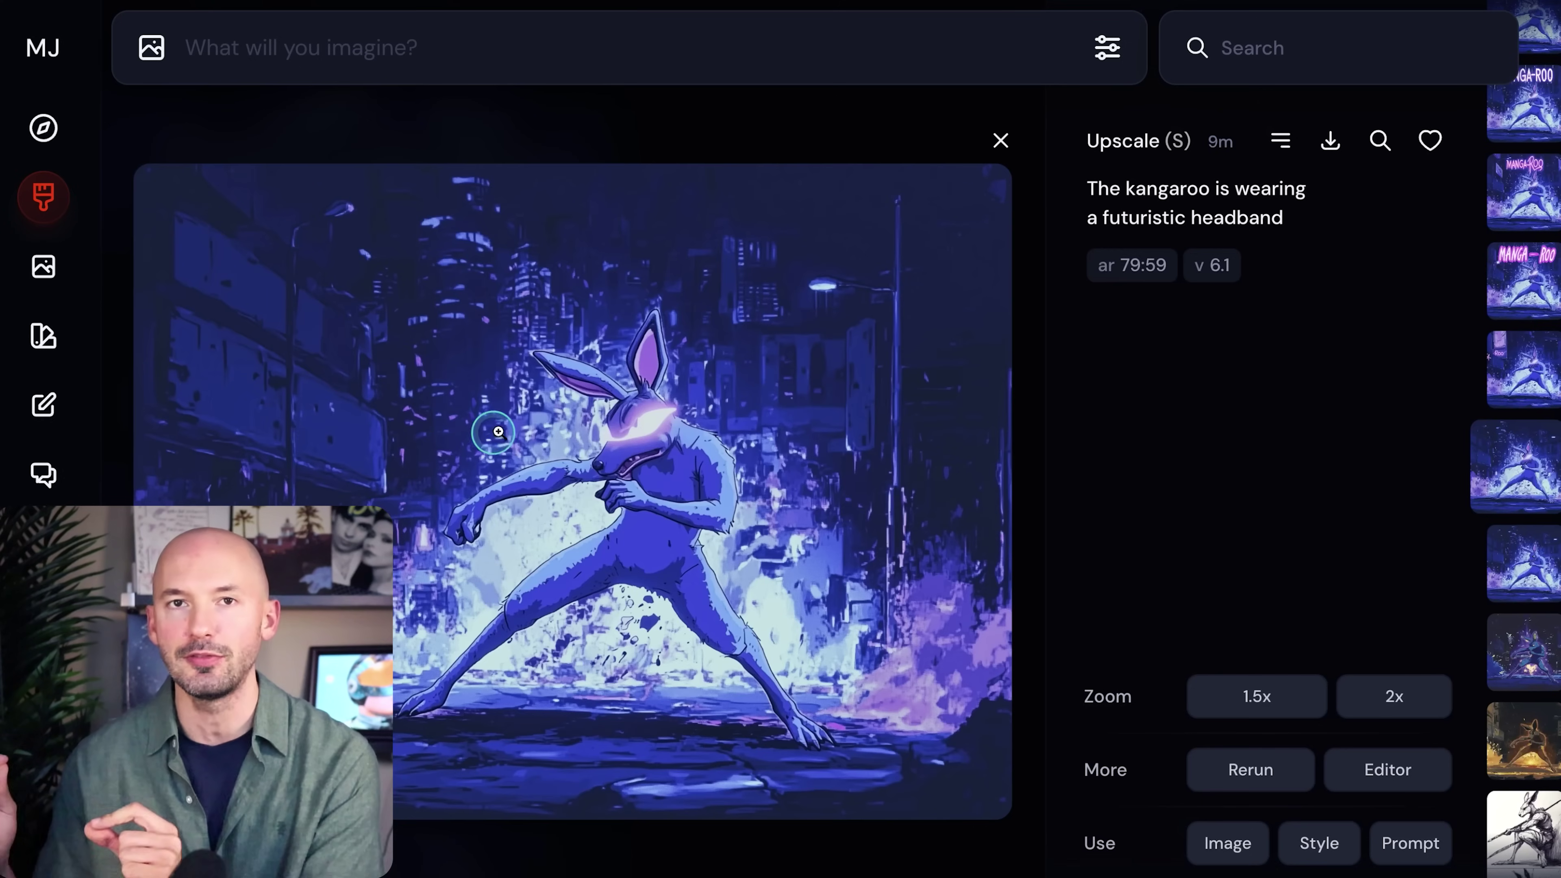
pyautogui.rightClick(781, 441)
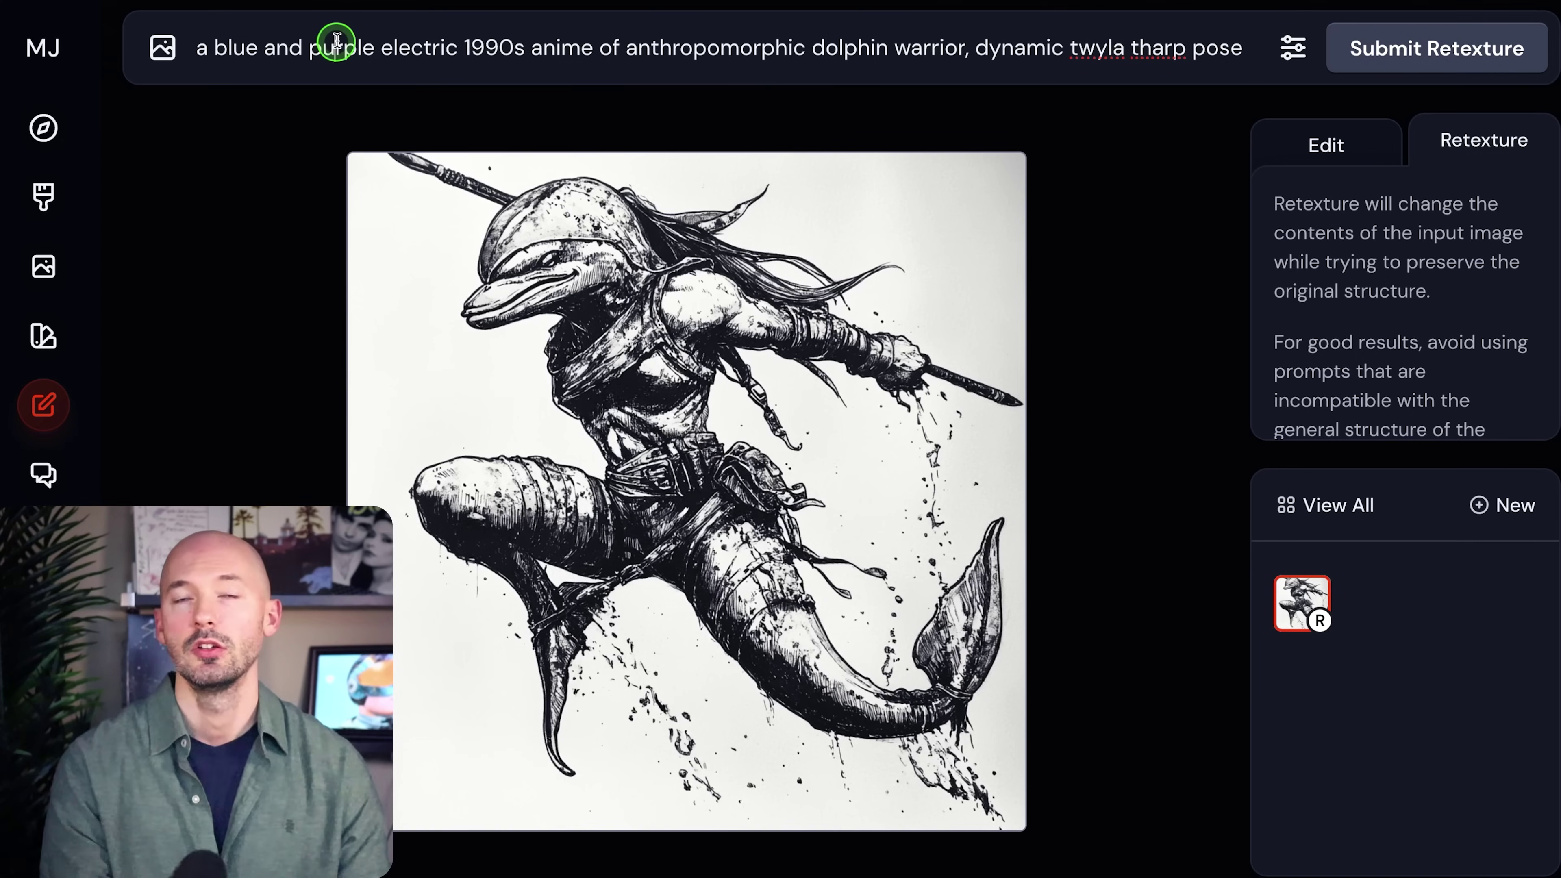
pyautogui.hotkey('ctrl', 'v')
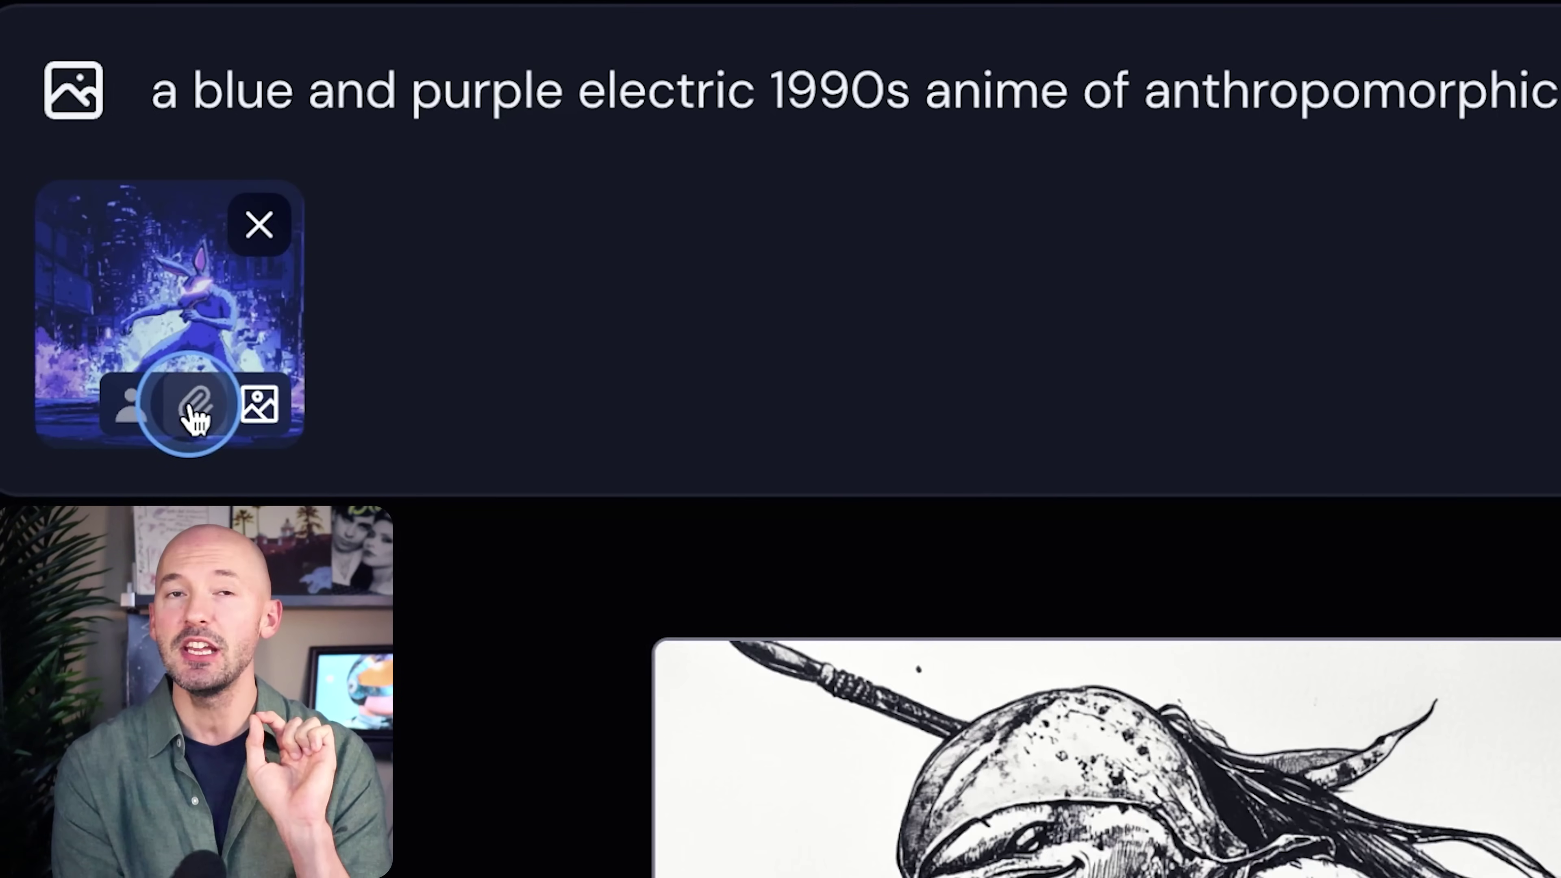
# Use the kangaroo image as style reference, retarget the prompt to a flooded casino, compare dolphin variations.
pyautogui.click(196, 409)
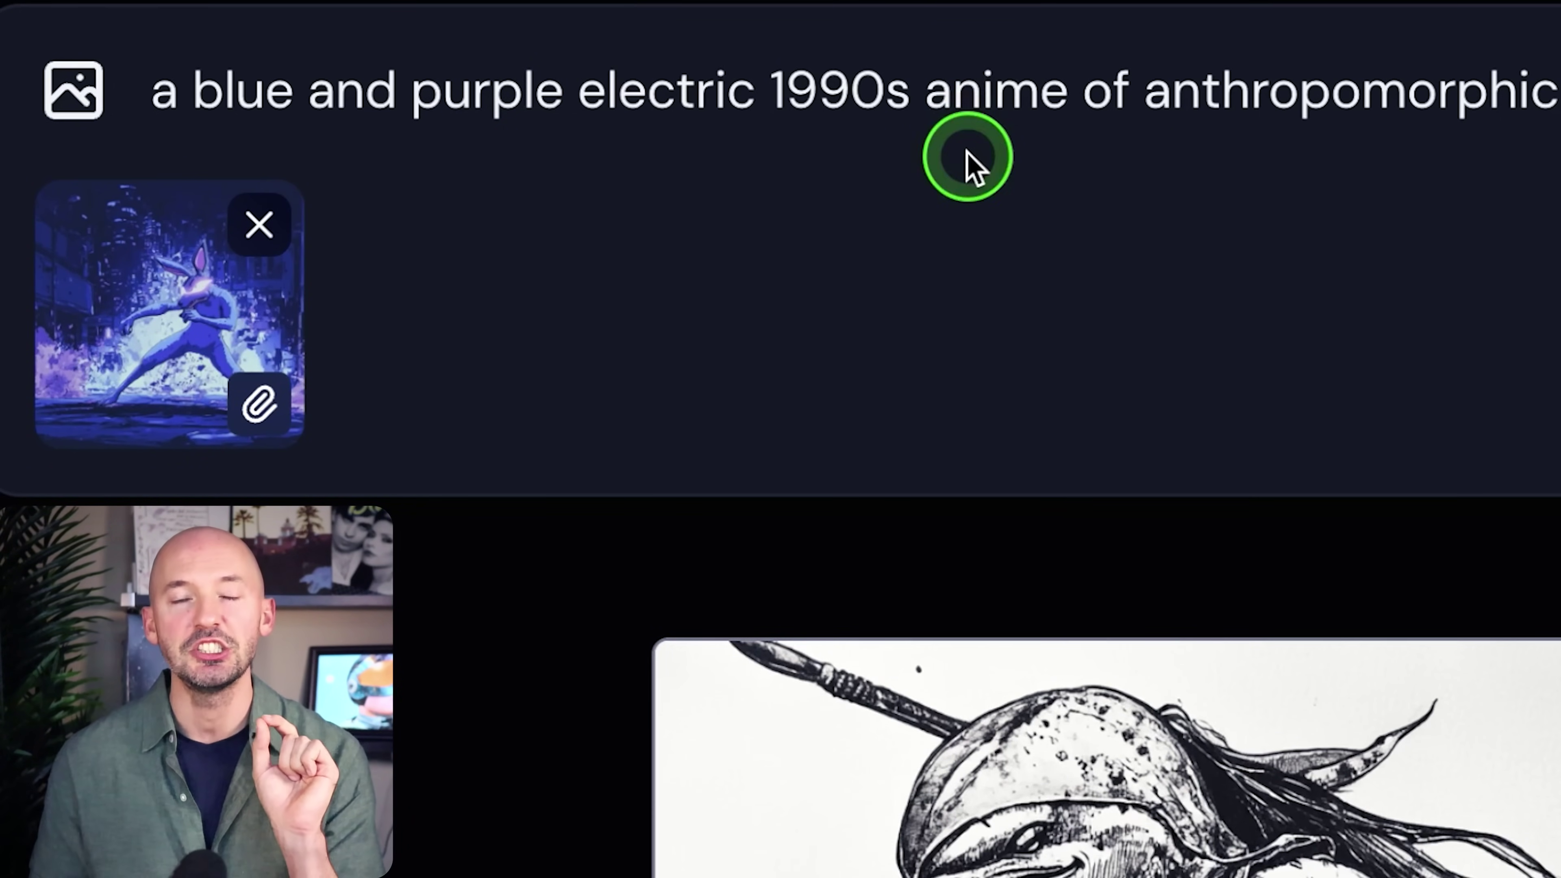
pyautogui.moveTo(965, 113); pyautogui.dragTo(967, 105)
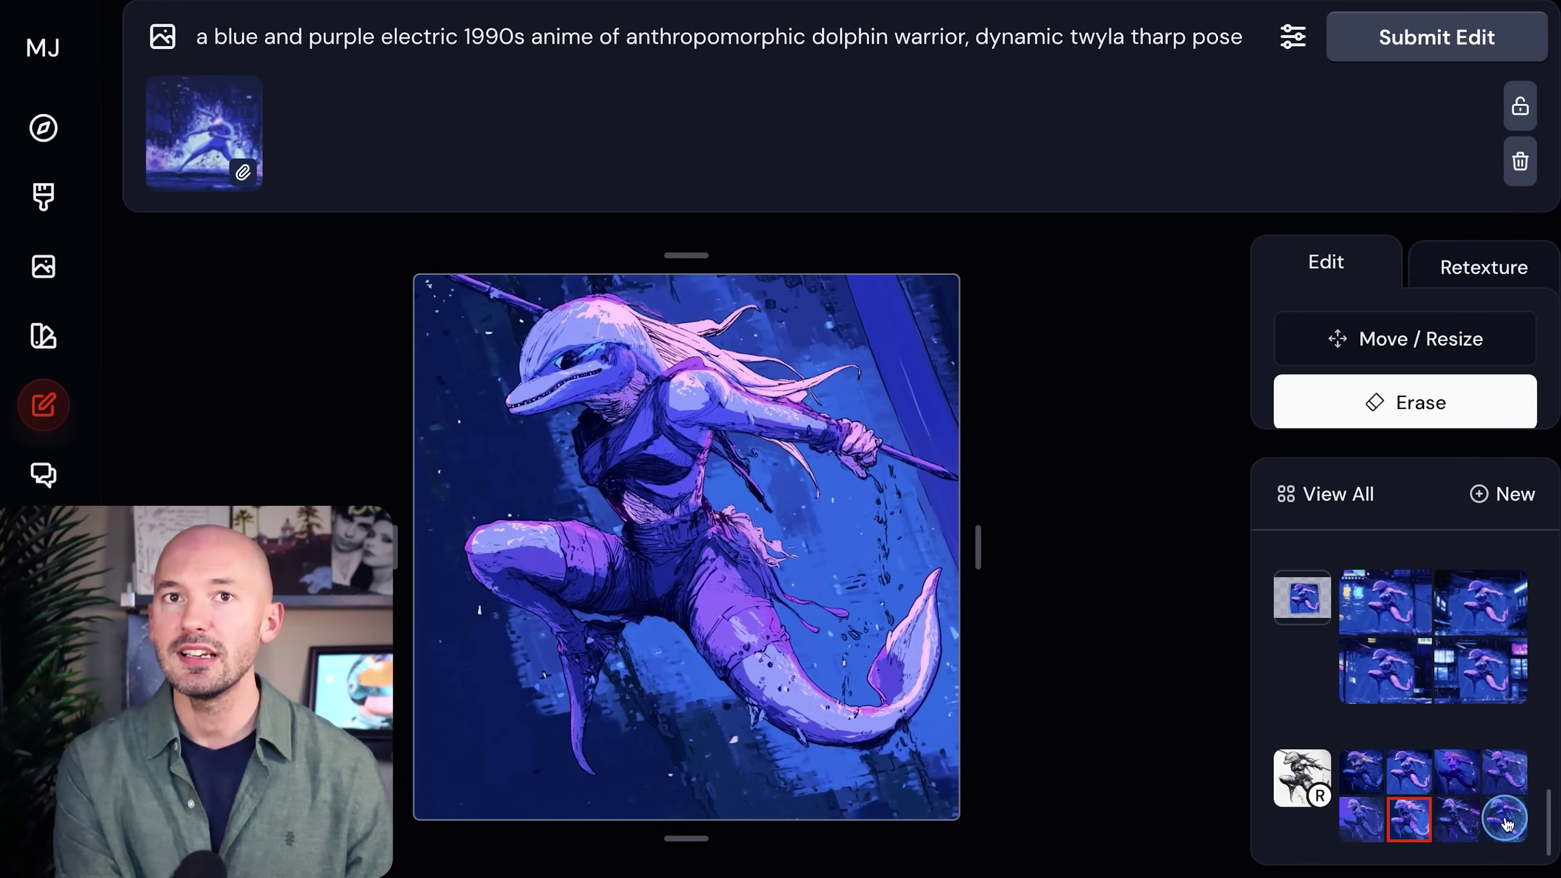
pyautogui.press('Left')
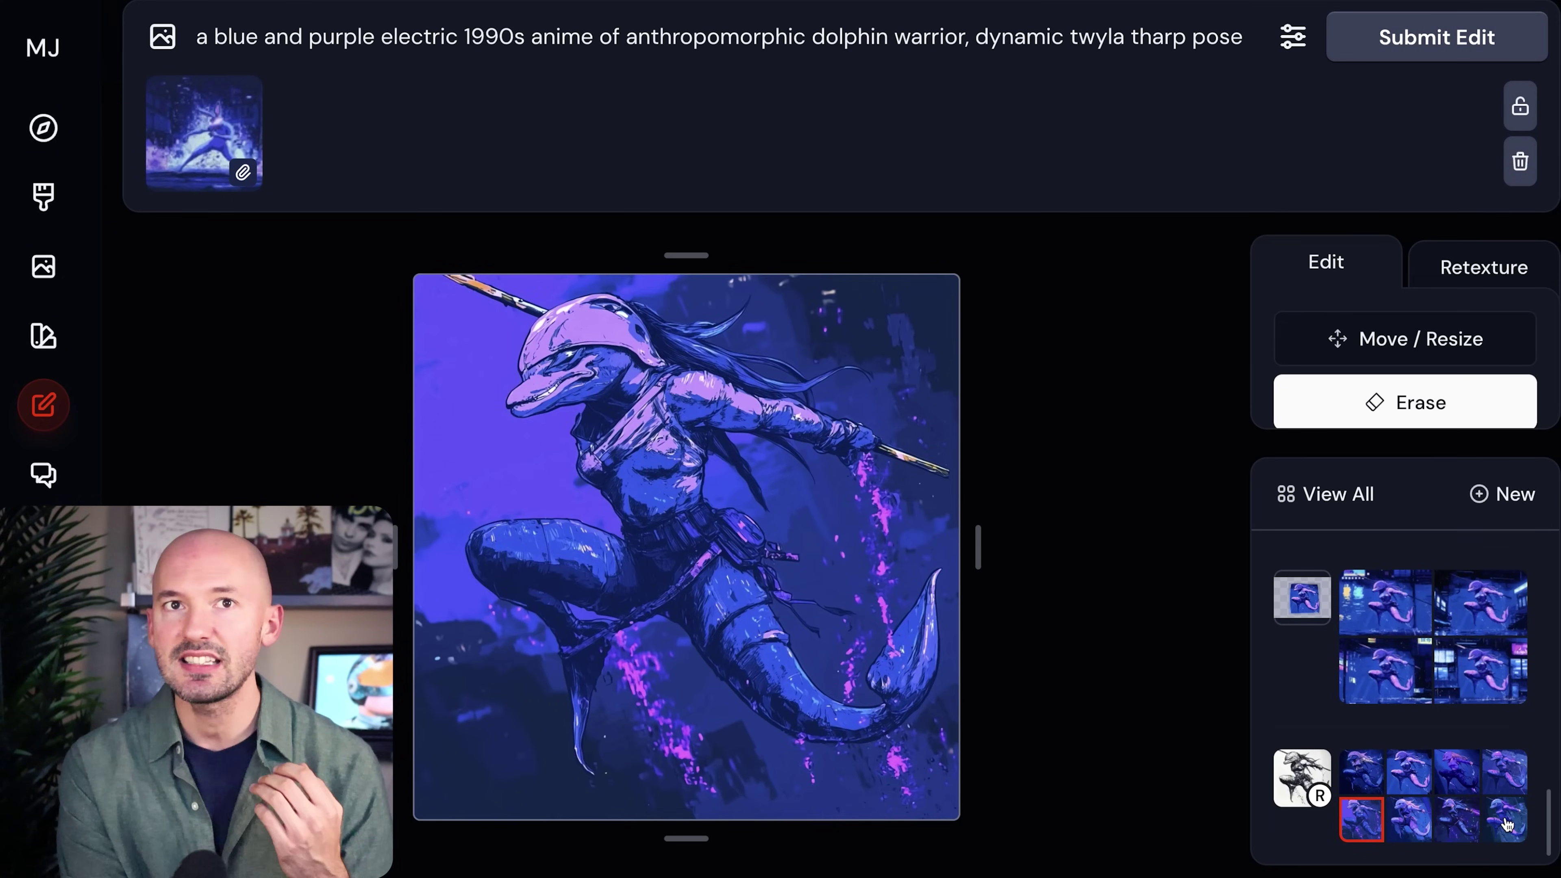
pyautogui.press('Up')
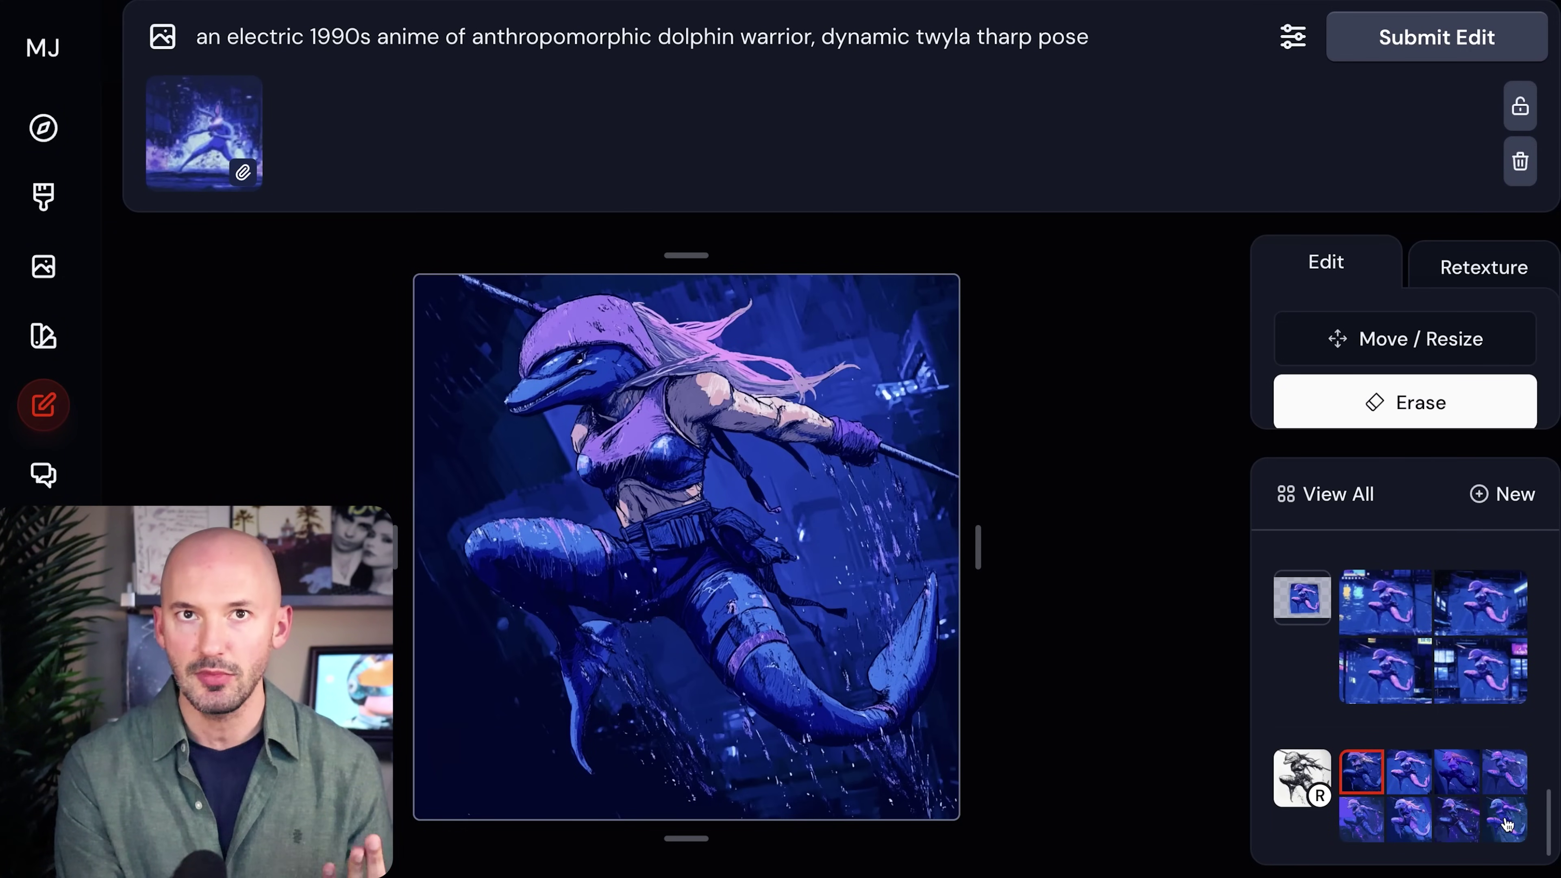
pyautogui.press('Down')
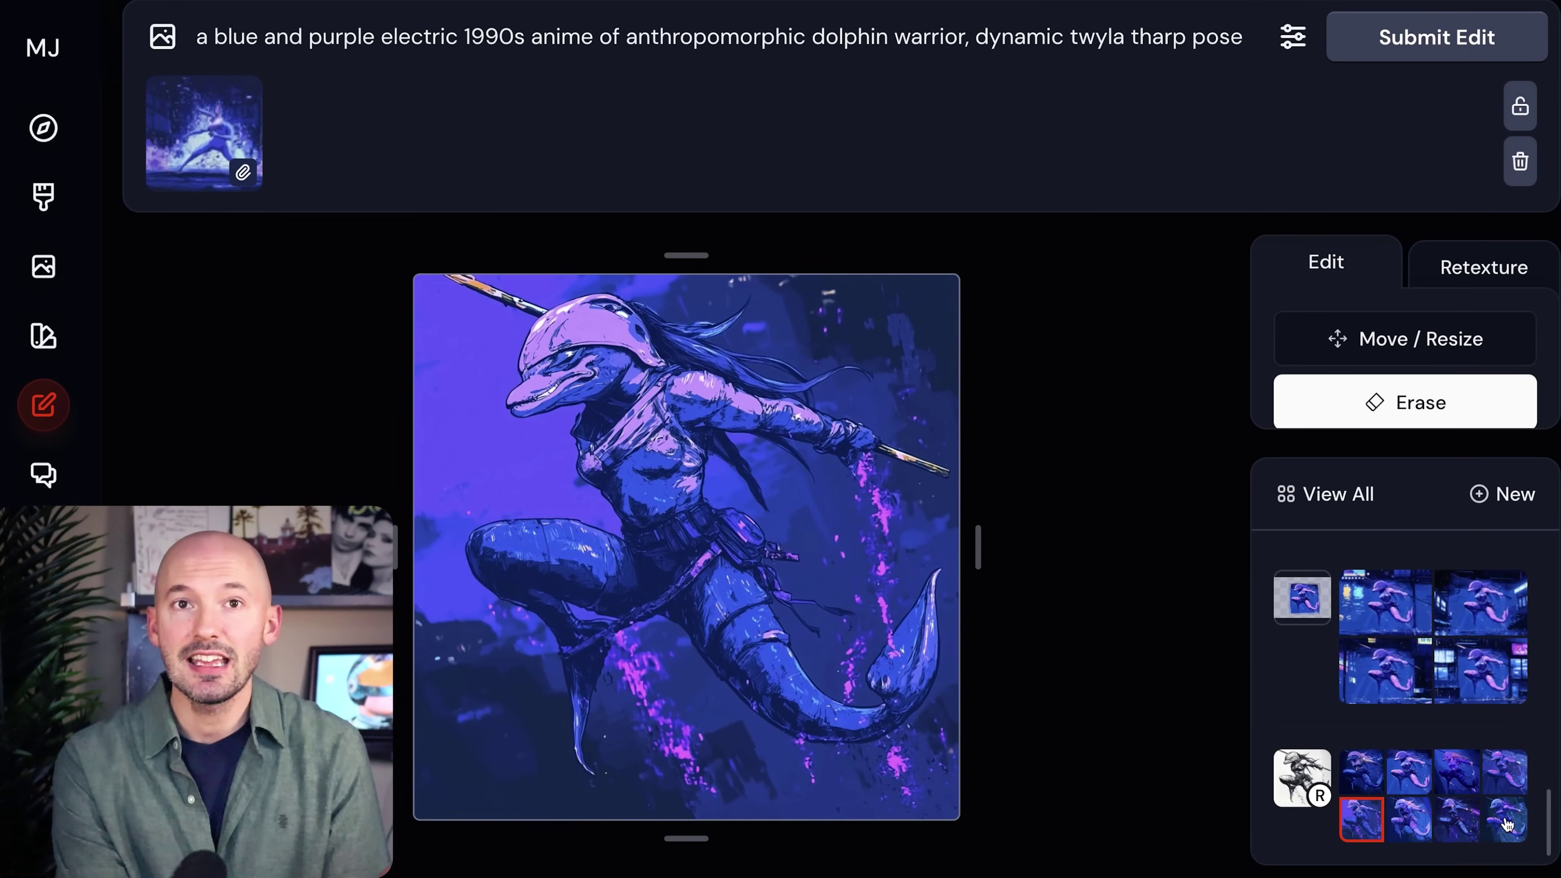
pyautogui.press('Up')
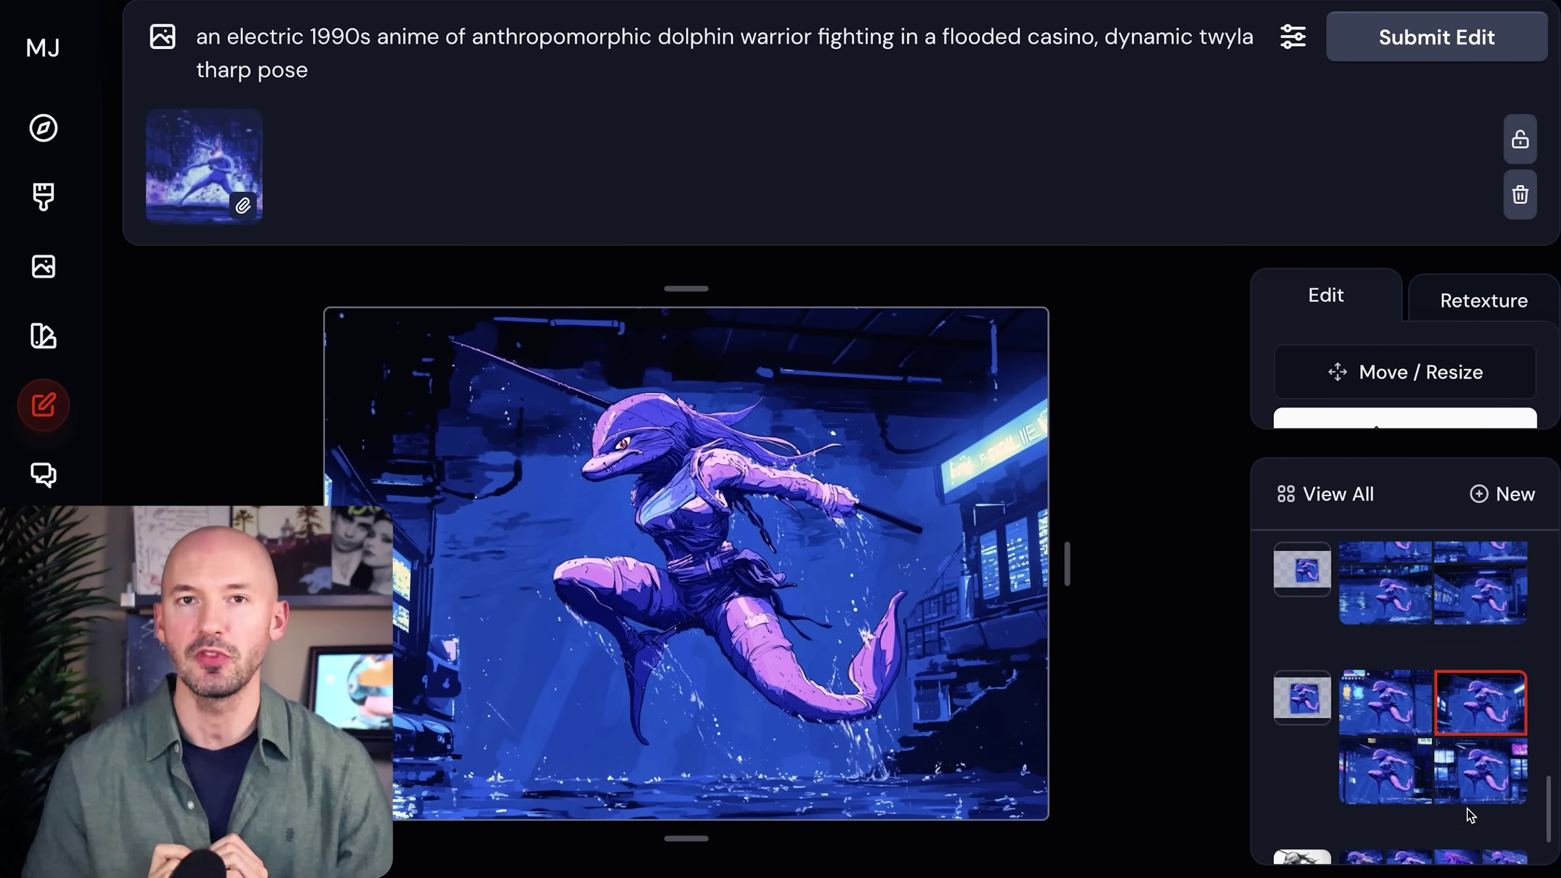
# Begin typing a ChatGPT request for the name of an anime dolphin warrior.
pyautogui.write("I need a 'pu")
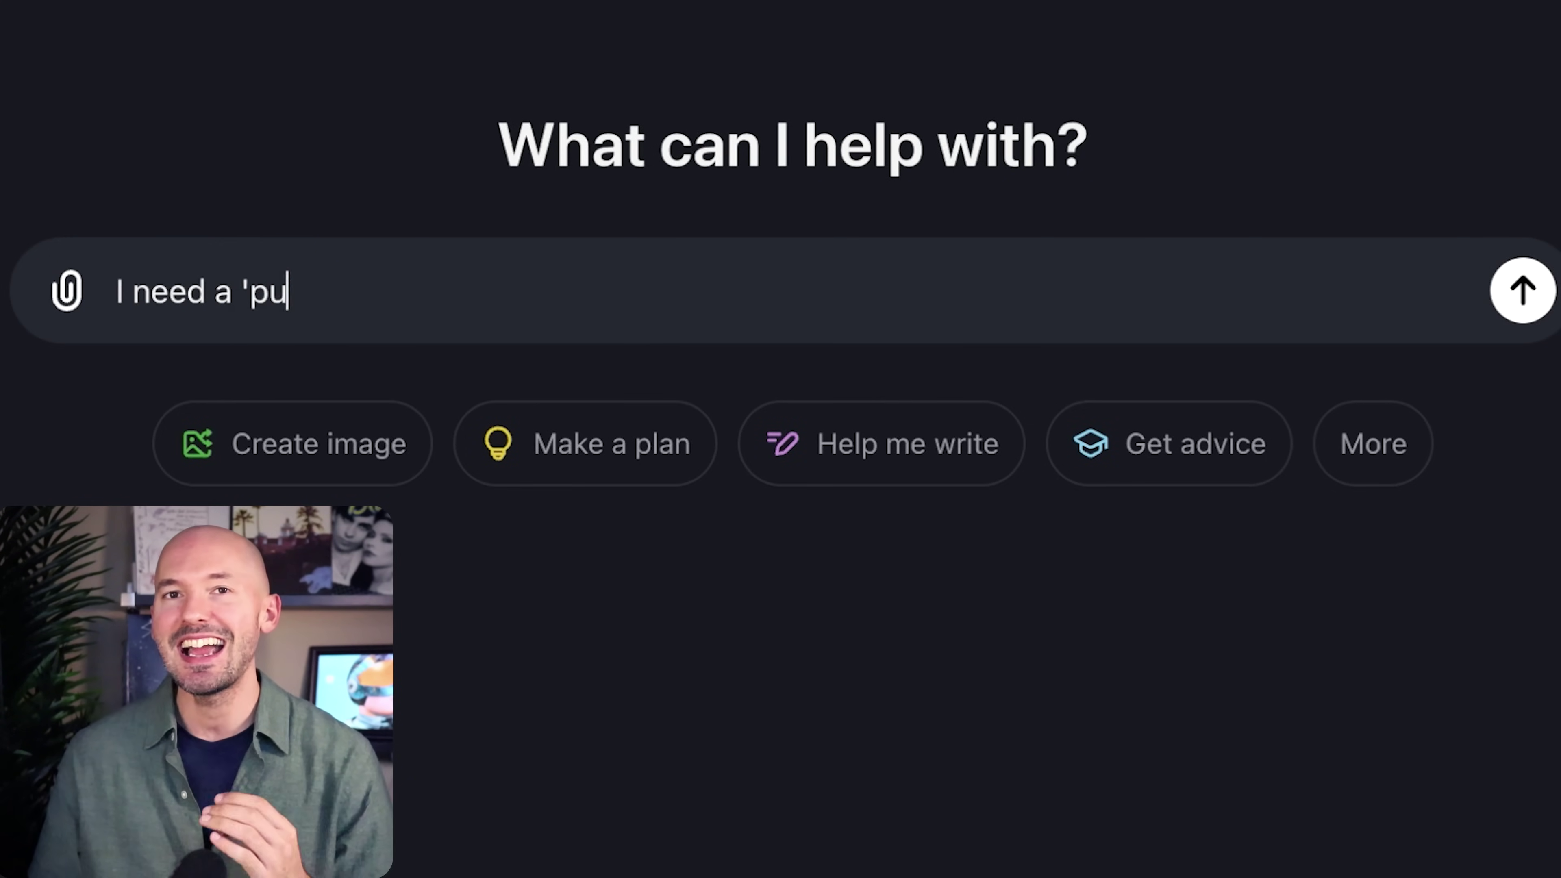
pyautogui.write("n' for the name of an anime do")
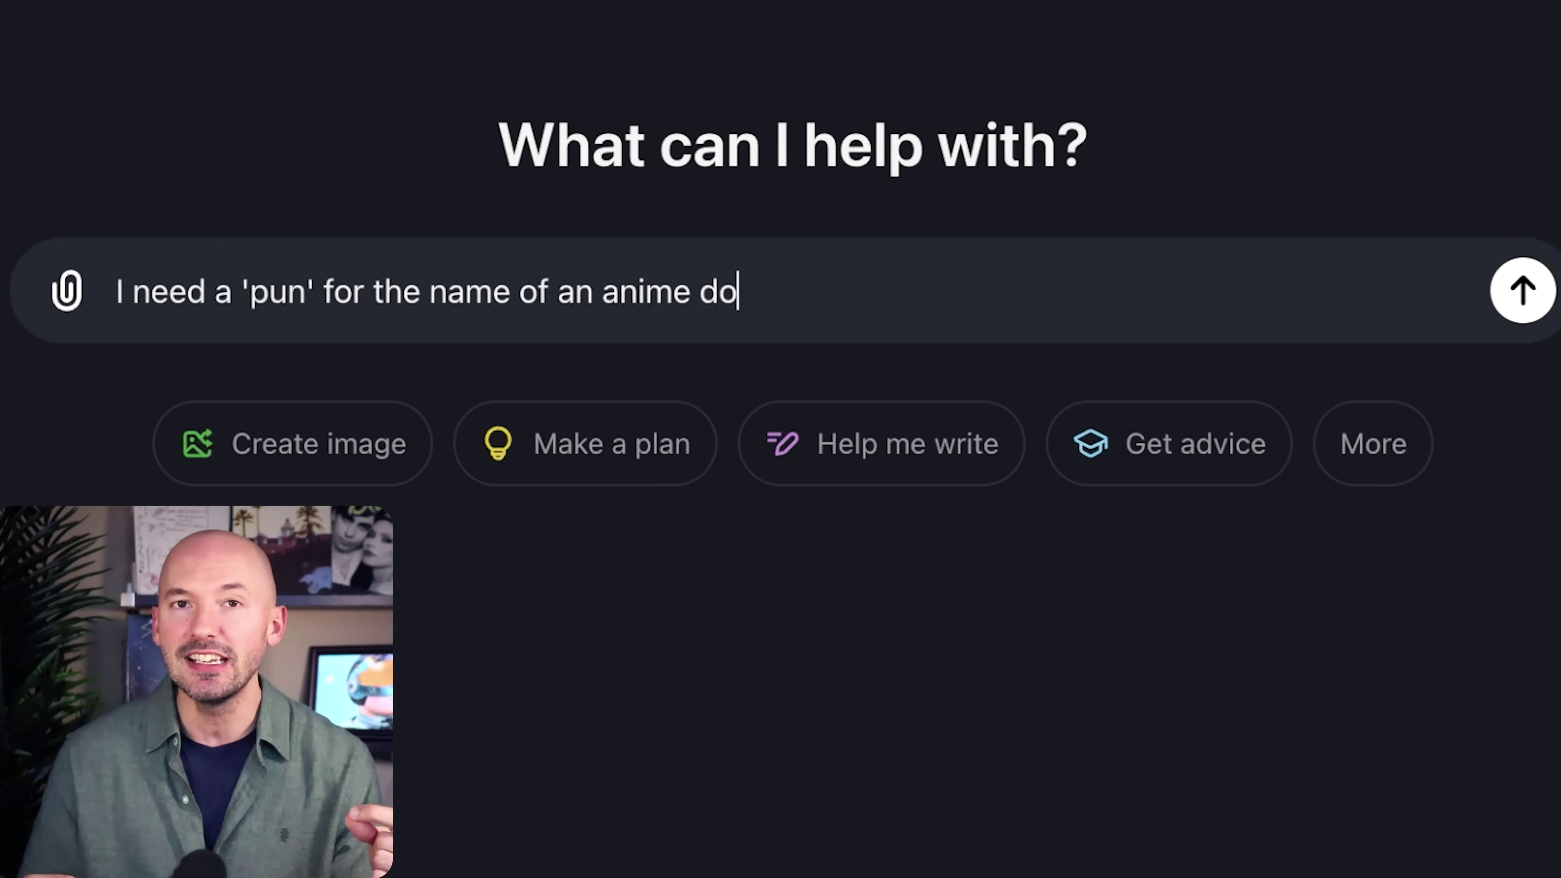
pyautogui.write('lphin waru know what')
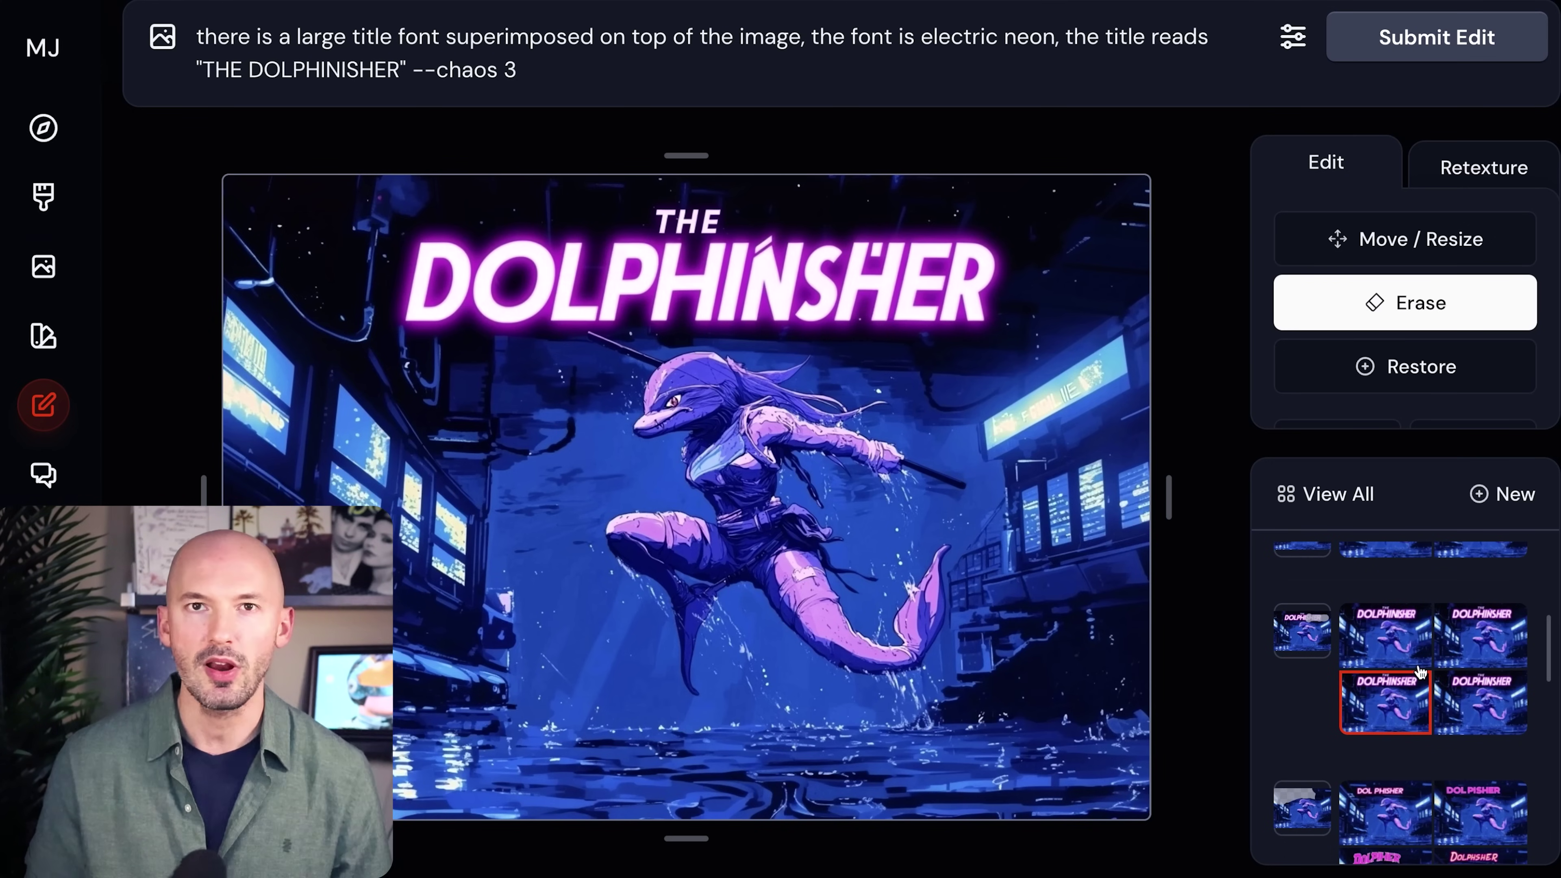
# Erase the misspelled end of the 'DOLPHINSHER' title and regenerate it.
pyautogui.moveTo(817, 295)
pyautogui.mouseDown()
pyautogui.moveTo(912, 272)
pyautogui.moveTo(1092, 285)
pyautogui.mouseUp()
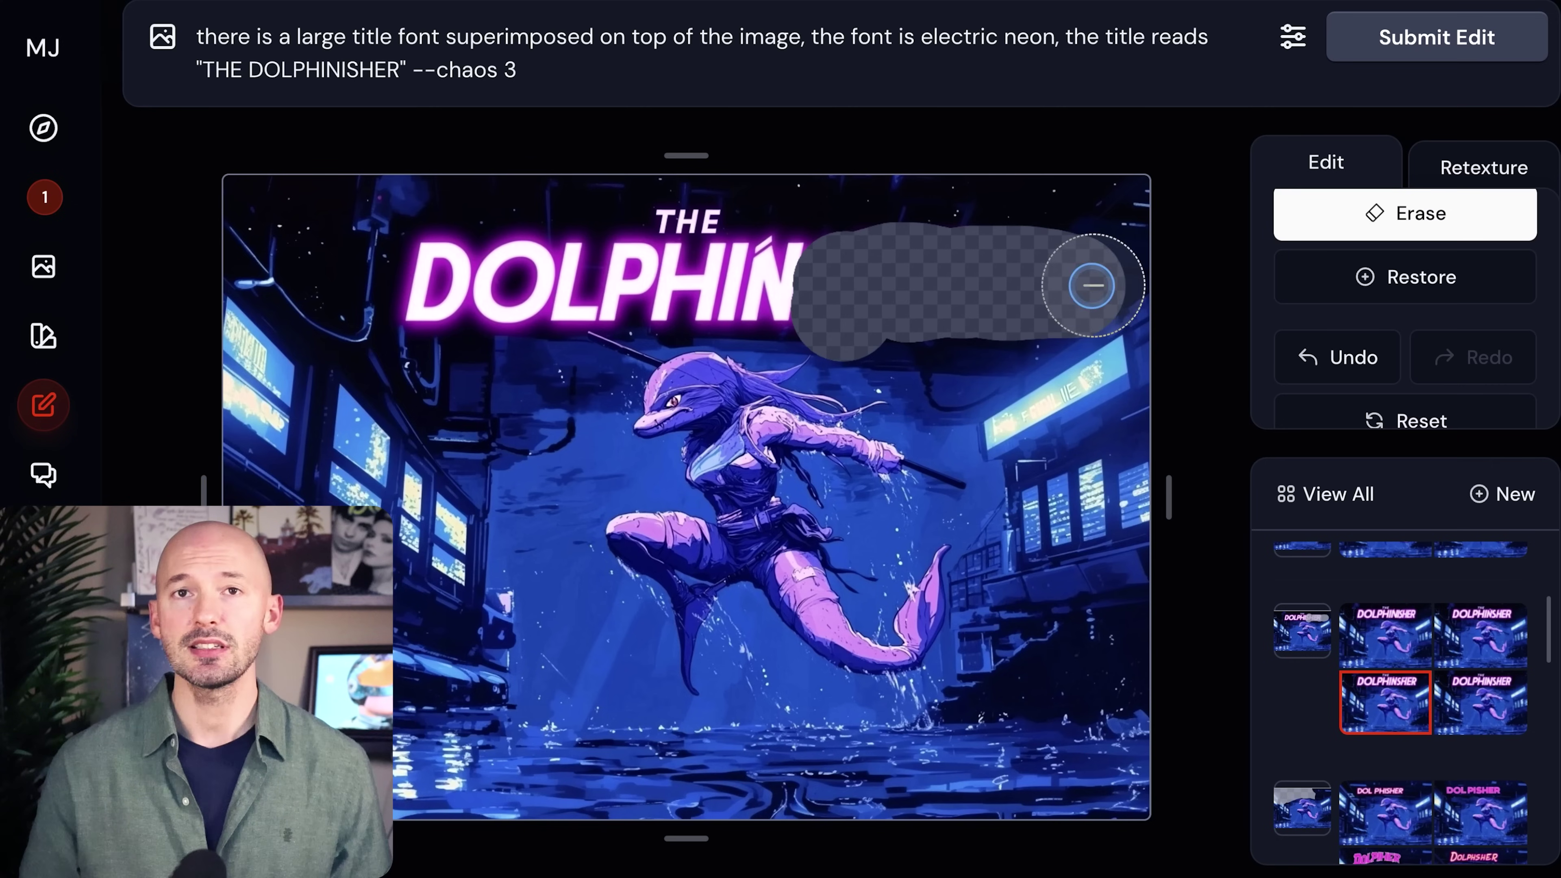
pyautogui.click(1448, 60)
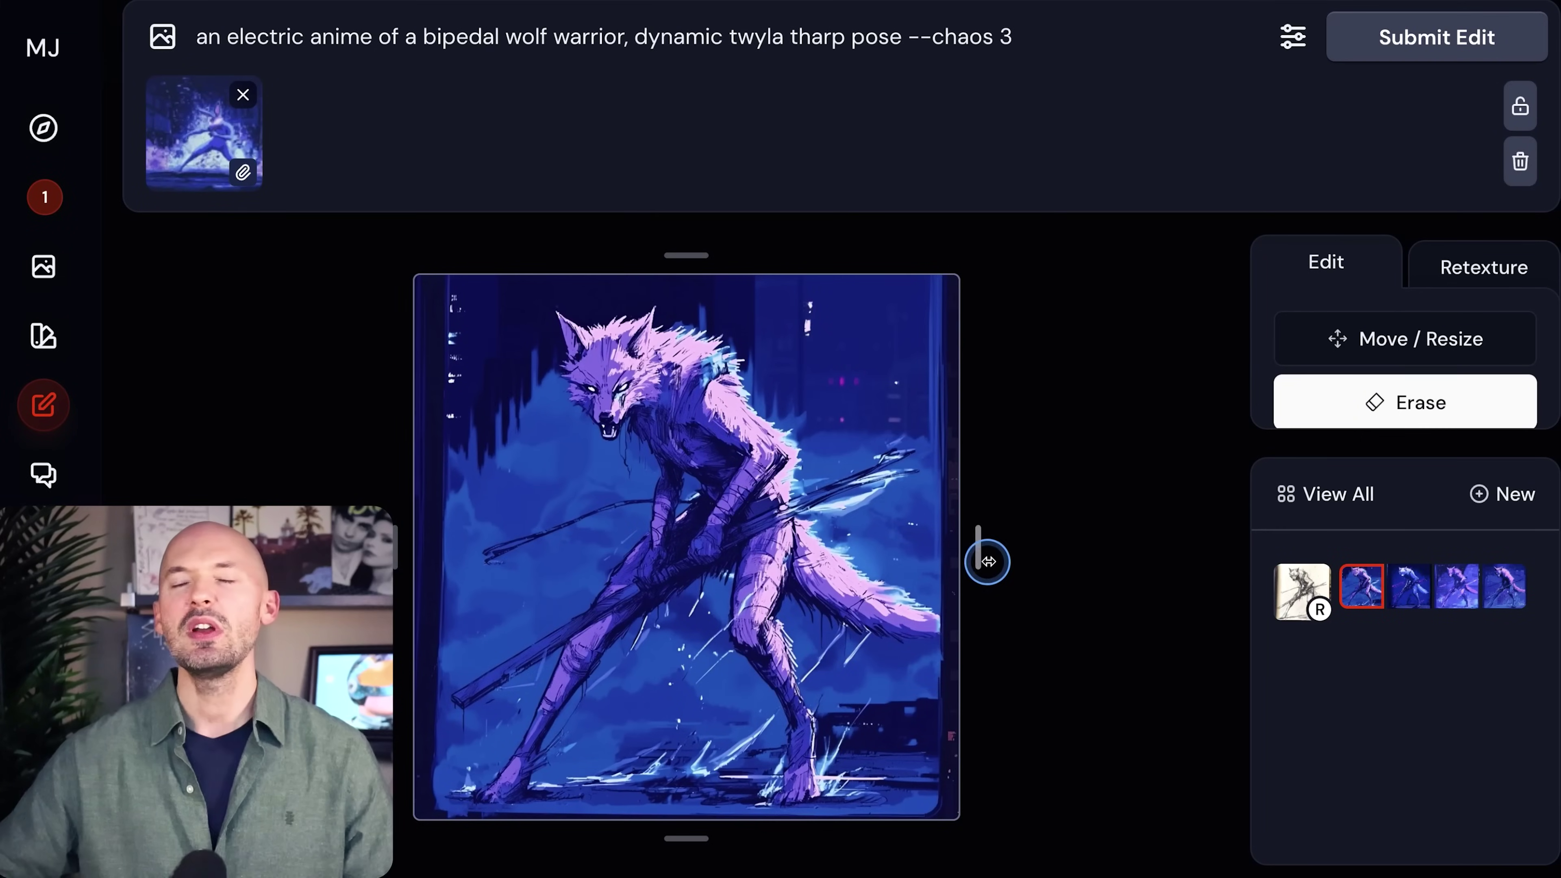
# Widen the canvas around the wolf image and add 'in a broken down alley' to the prompt.
pyautogui.moveTo(987, 562); pyautogui.dragTo(1216, 547)
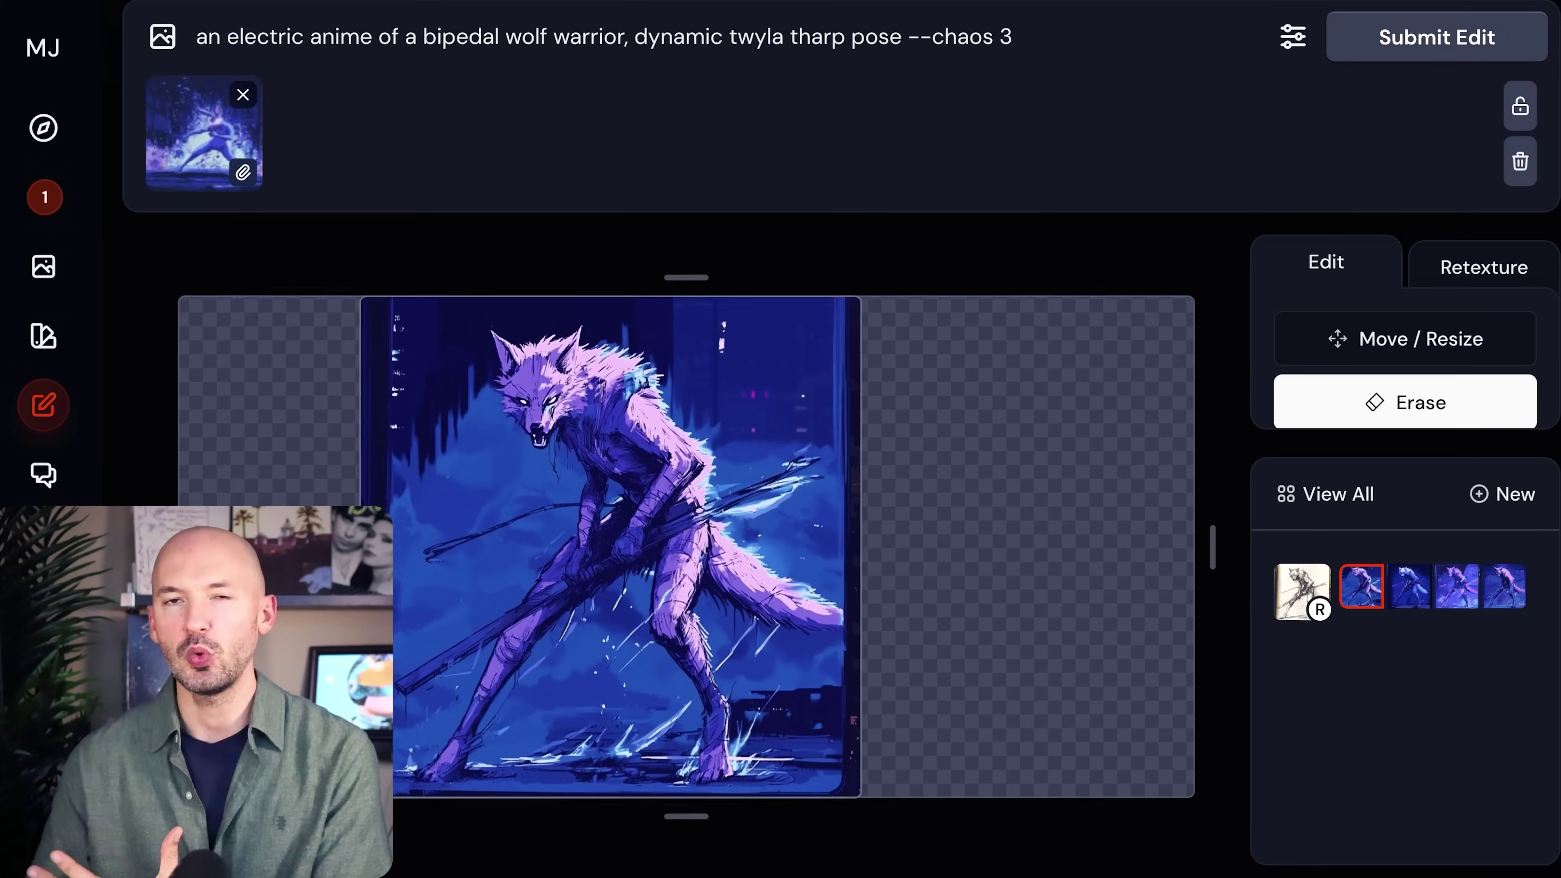
pyautogui.click(1345, 338)
pyautogui.moveTo(1118, 548)
pyautogui.mouseDown()
pyautogui.moveTo(1187, 548)
pyautogui.moveTo(1091, 547)
pyautogui.mouseUp()
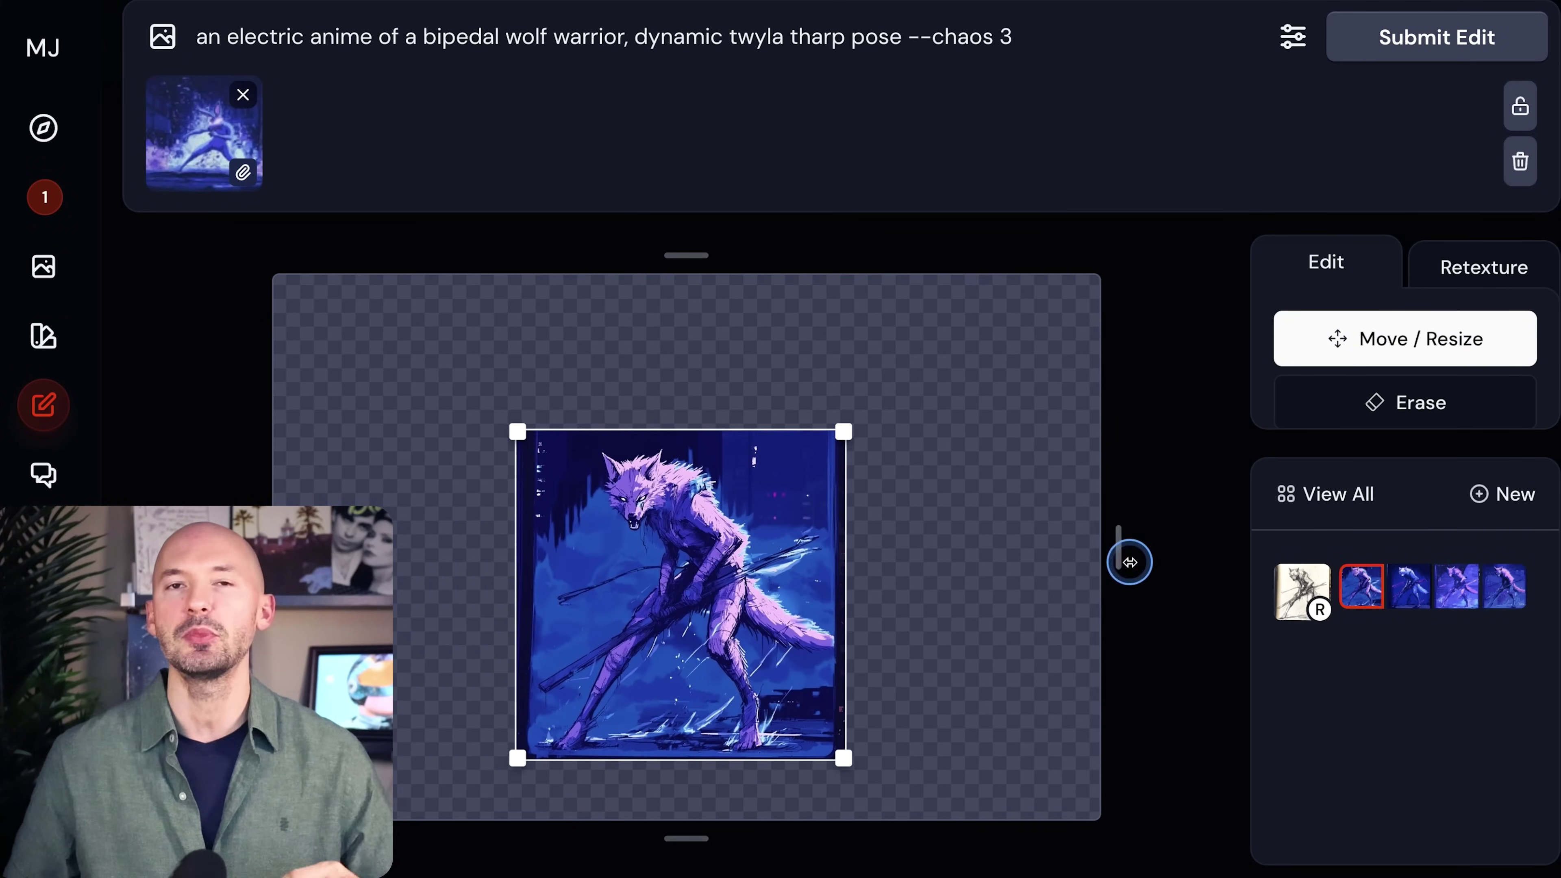
pyautogui.moveTo(745, 558); pyautogui.dragTo(756, 558)
pyautogui.click(625, 37)
pyautogui.write('in')
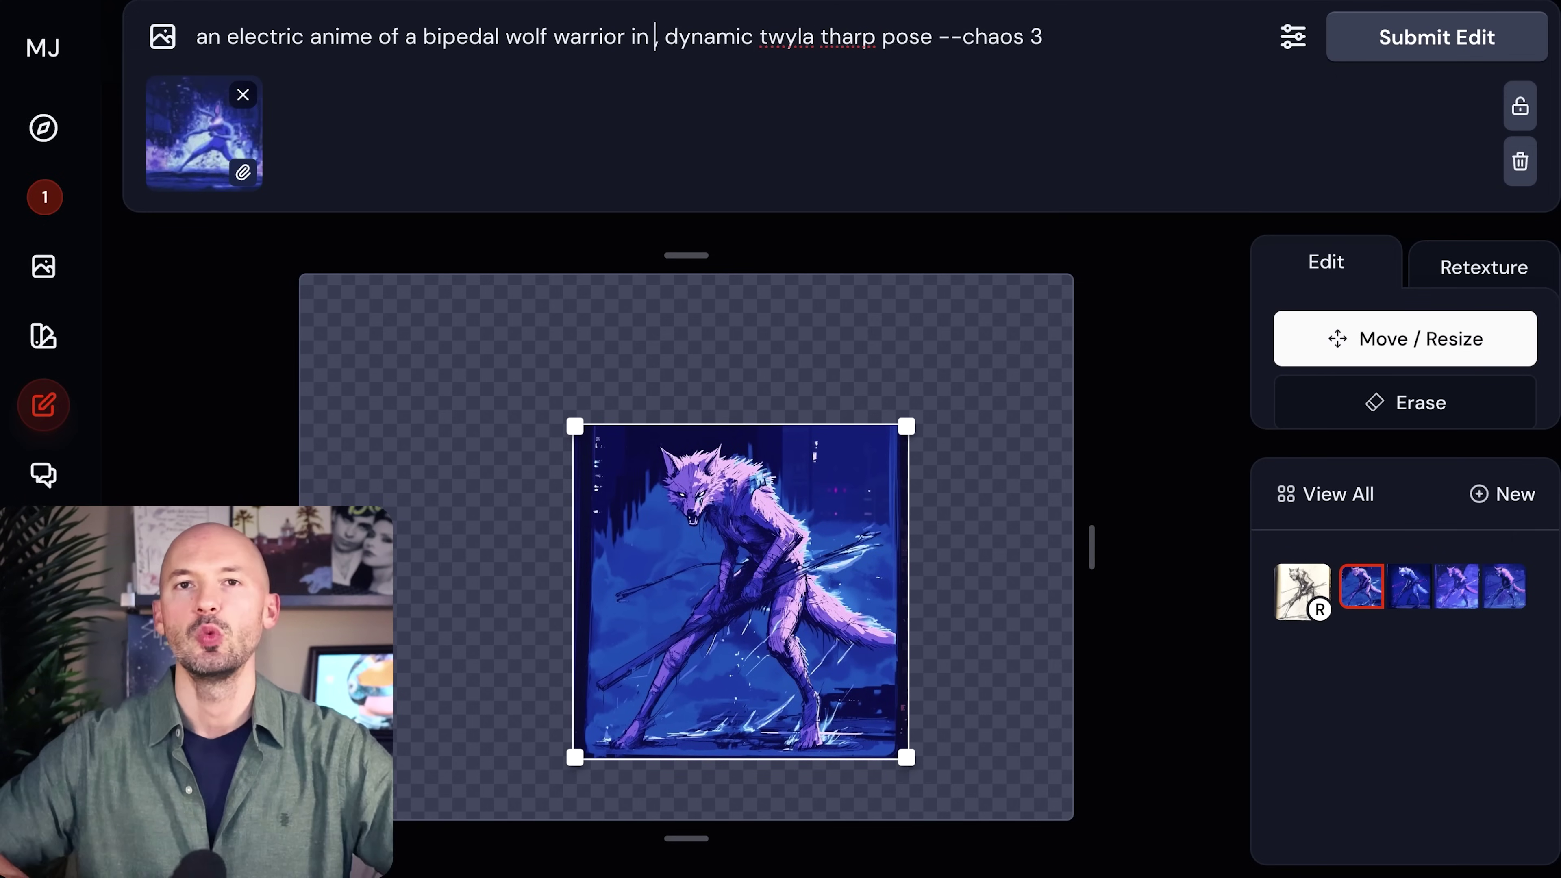
pyautogui.write(' a broken down alley')
# Erase strips along the wolf image's left and right edges and type the HOWLITZER title.
pyautogui.click(1456, 403)
pyautogui.moveTo(954, 430); pyautogui.dragTo(954, 752)
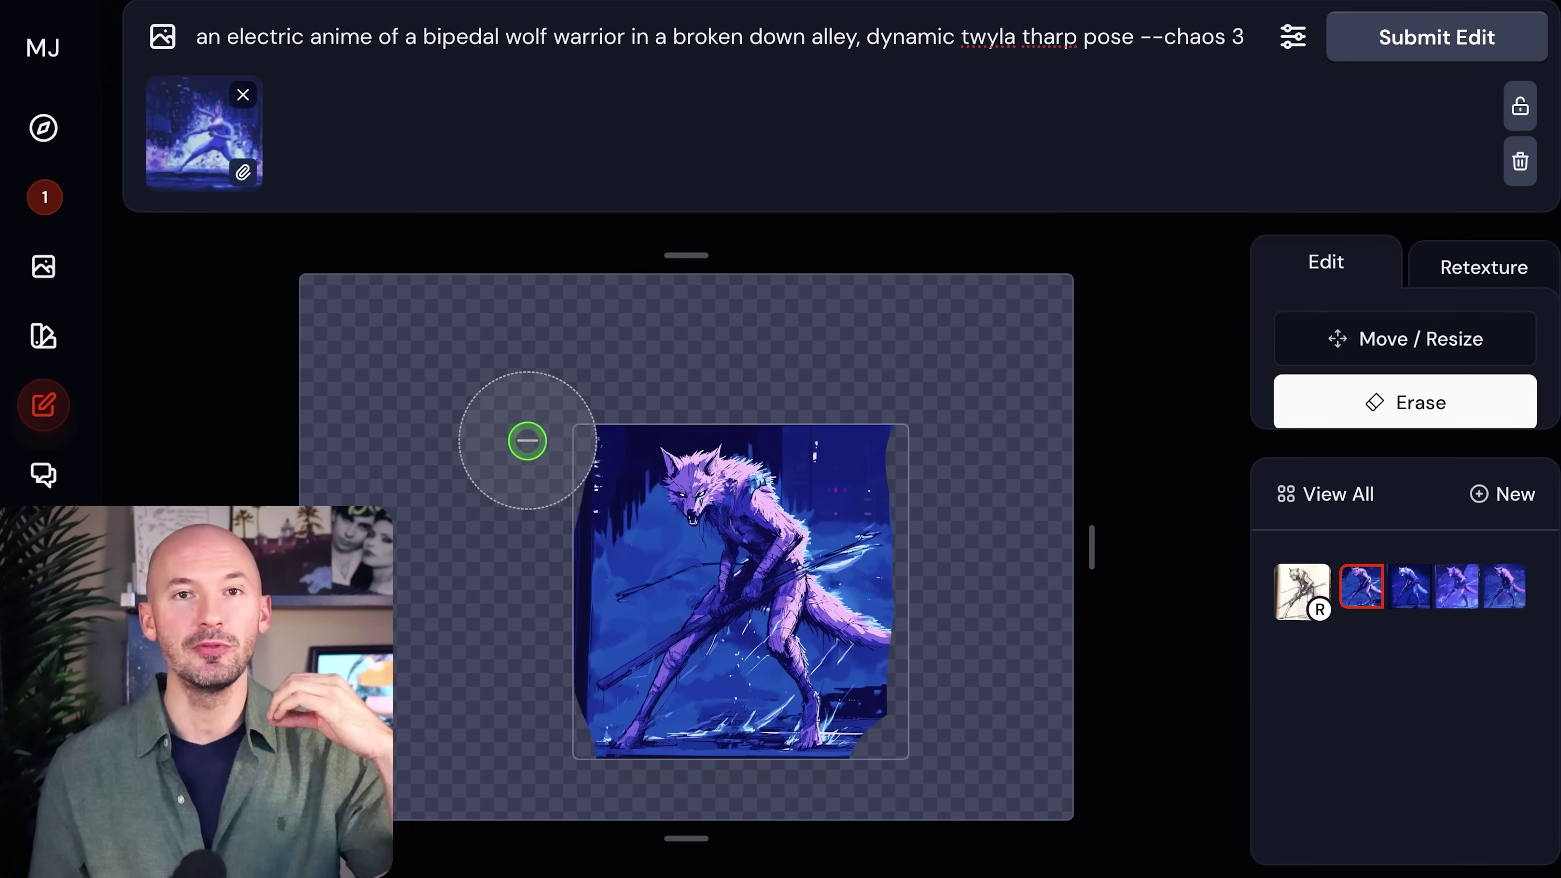
pyautogui.moveTo(526, 443); pyautogui.dragTo(526, 657)
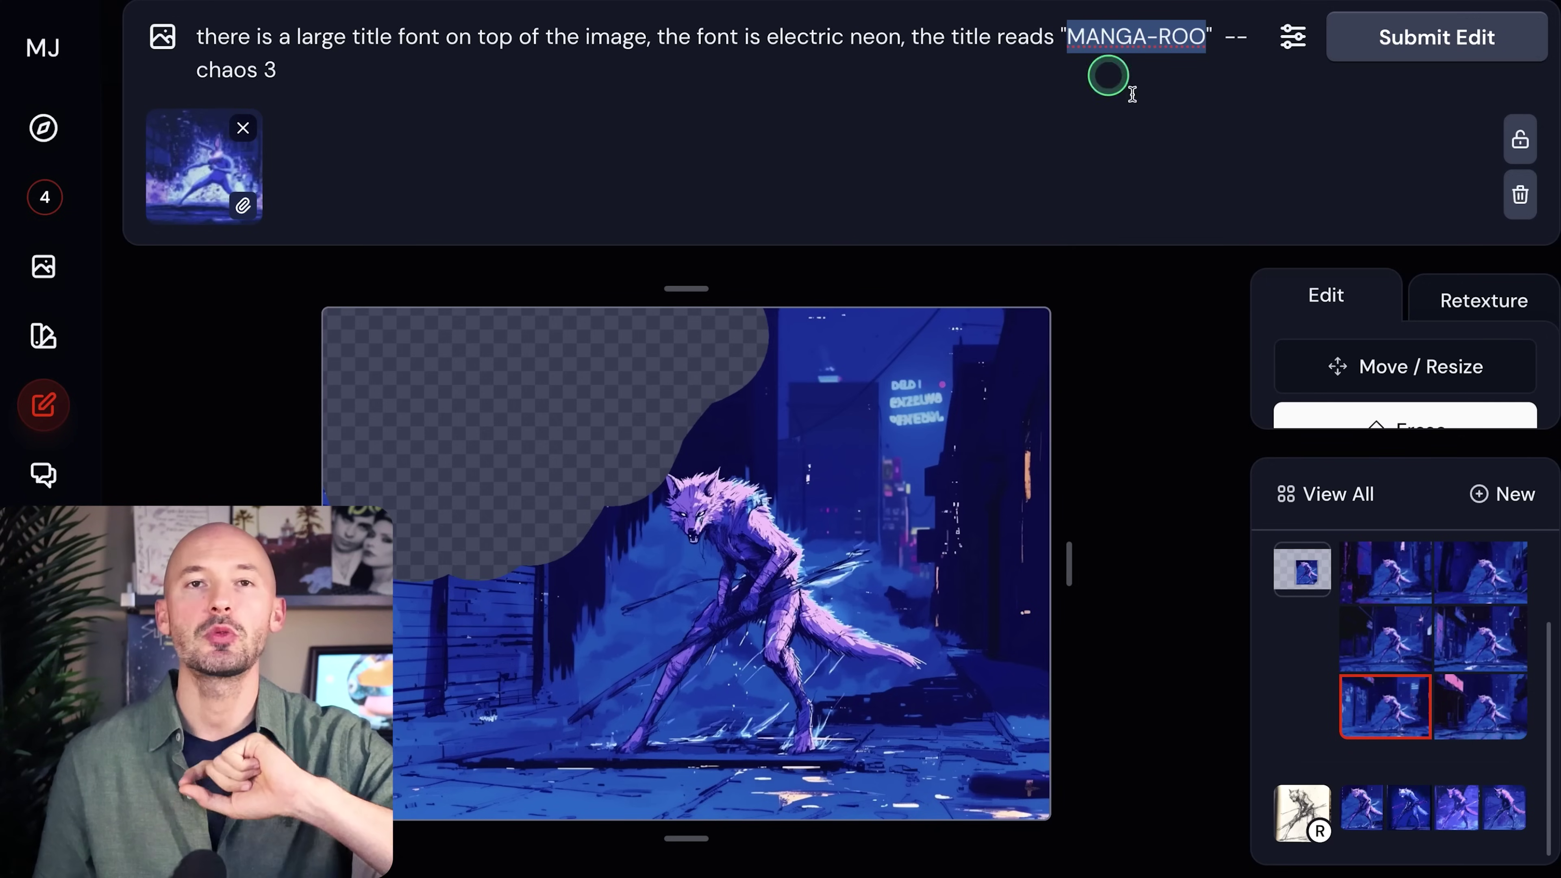
pyautogui.write('HOWLIT')
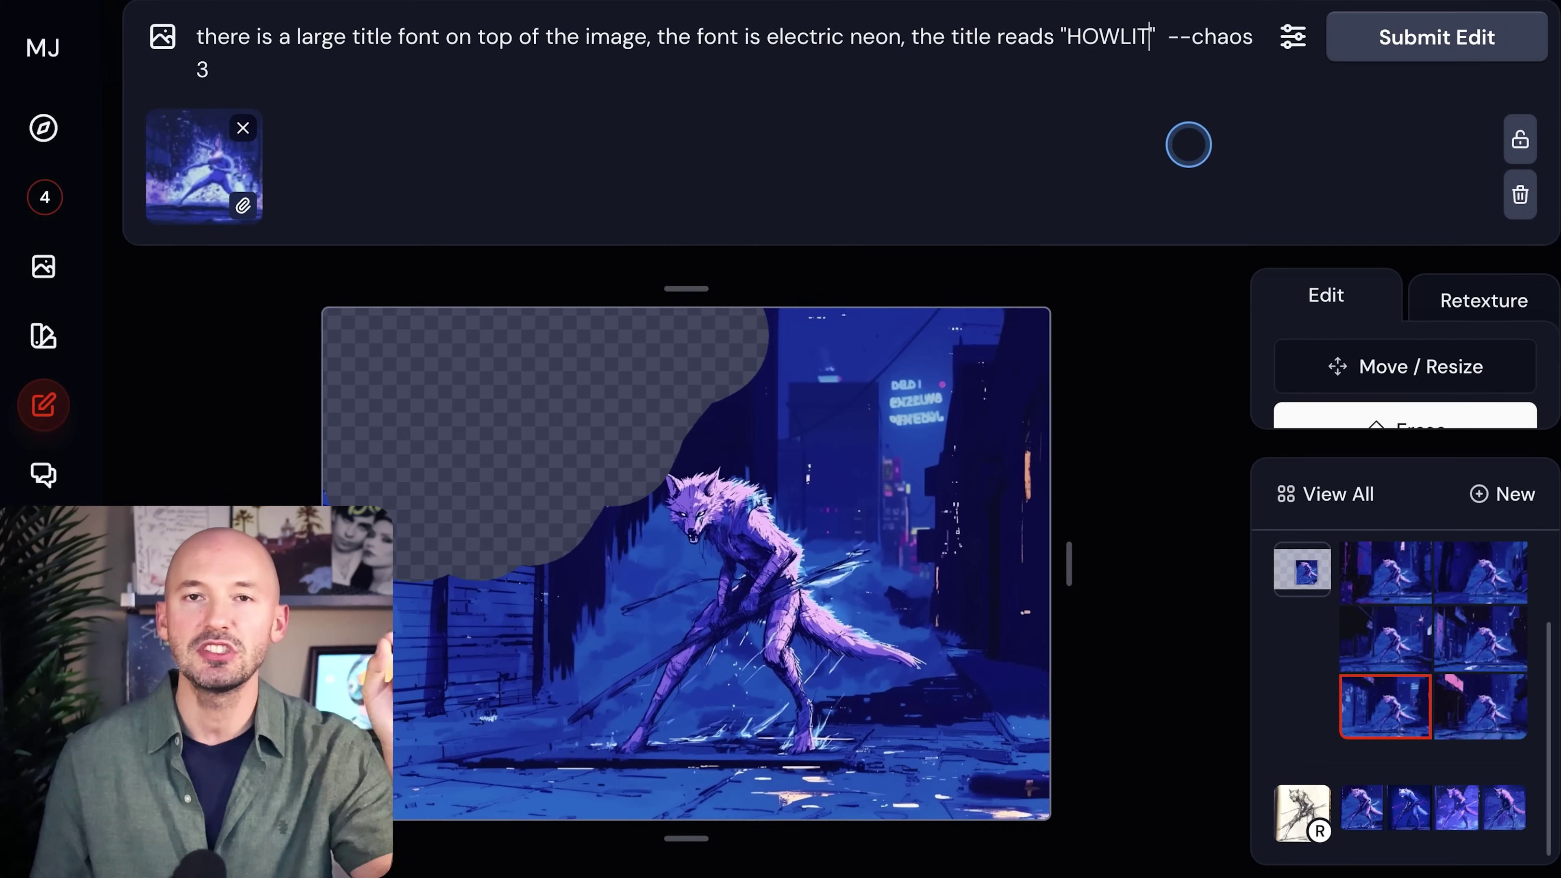
pyautogui.write('ZER')
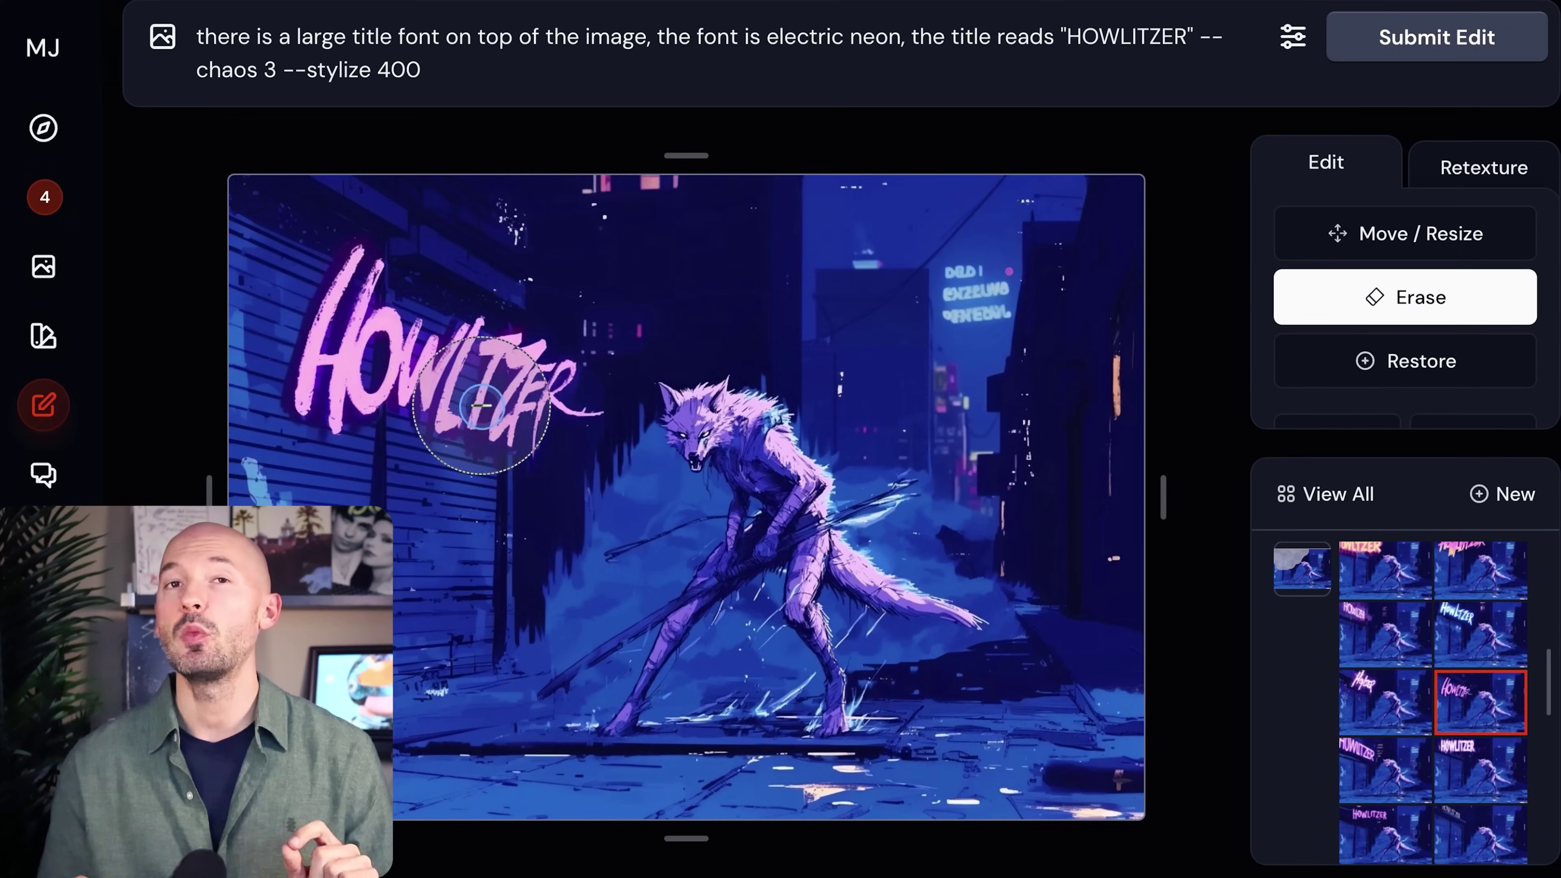
# Erase the upper-left area for the HOWLITZER title, then delete the --chaos and --stylize settings.
pyautogui.moveTo(470, 411)
pyautogui.mouseDown()
pyautogui.moveTo(540, 383)
pyautogui.moveTo(533, 359)
pyautogui.moveTo(616, 331)
pyautogui.mouseUp()
pyautogui.click(1441, 61)
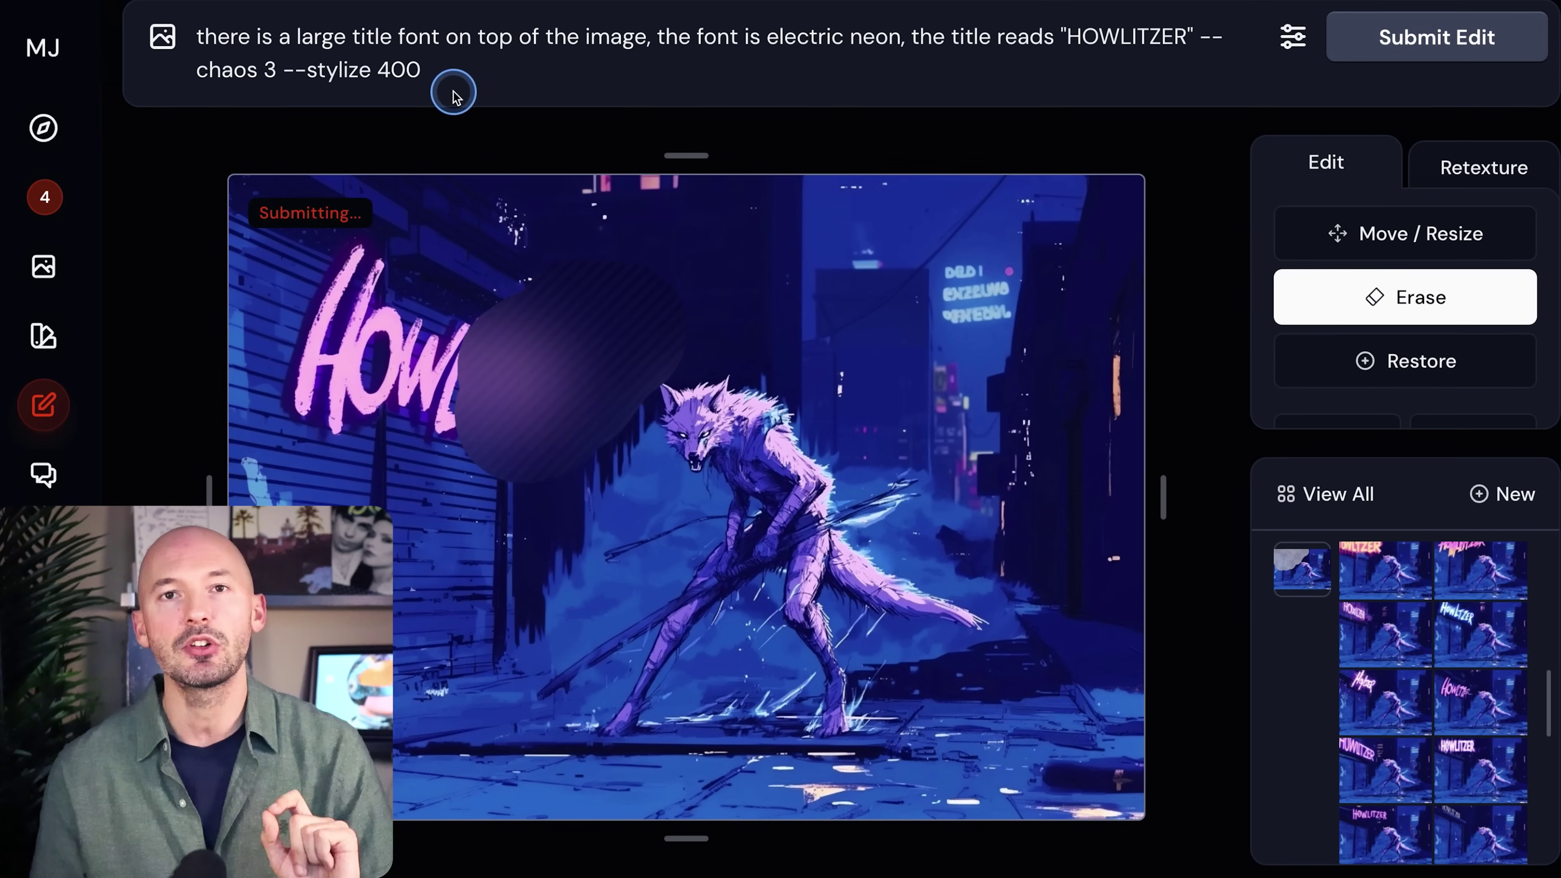
pyautogui.moveTo(453, 92); pyautogui.dragTo(192, 77)
pyautogui.press('BackSpace')
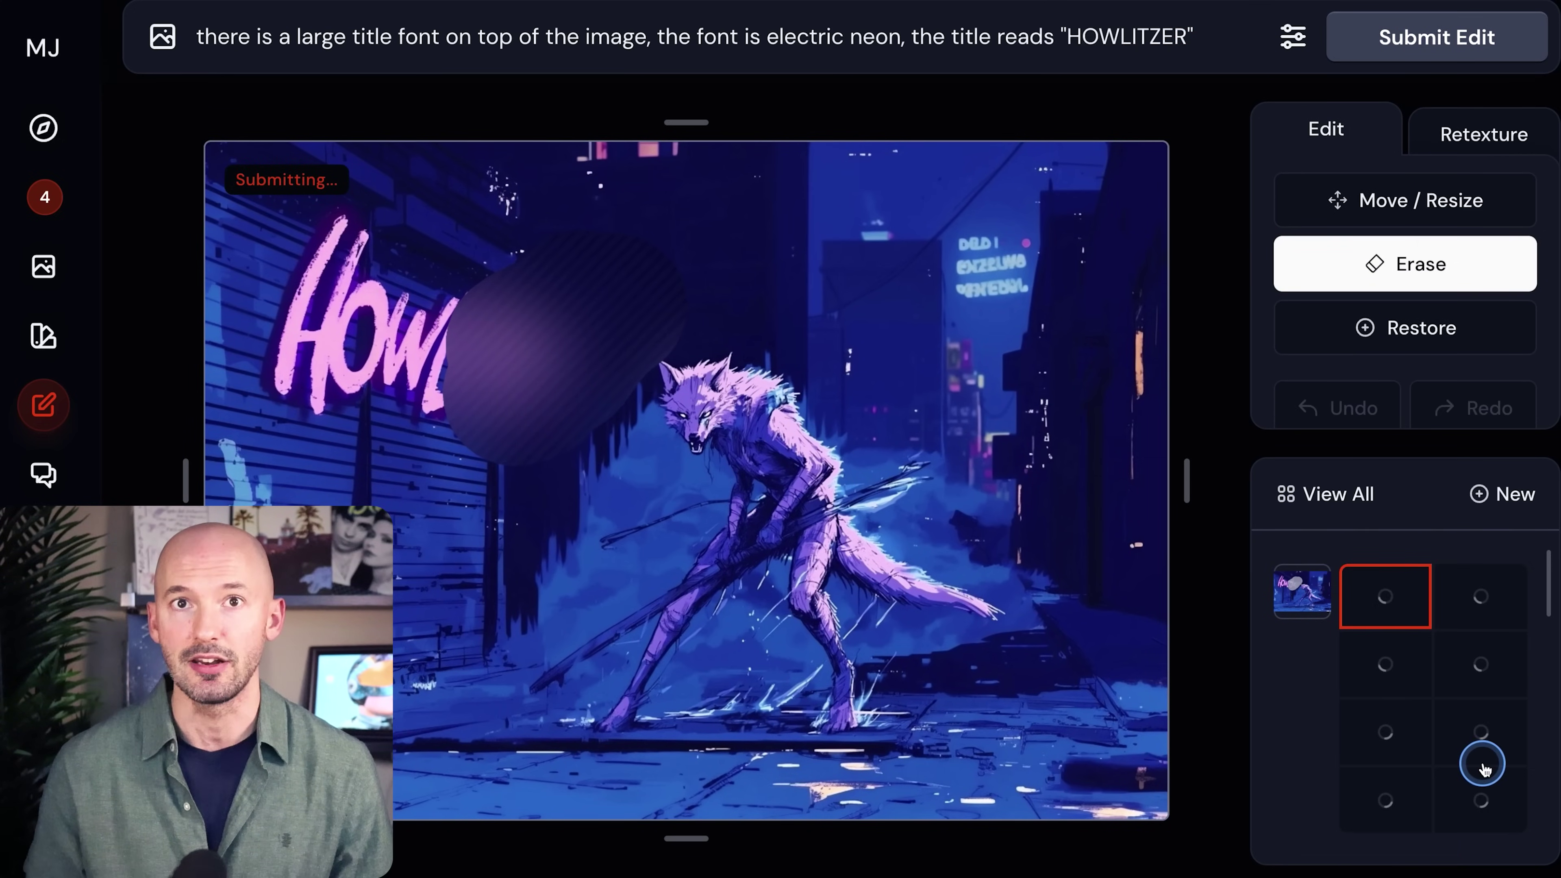